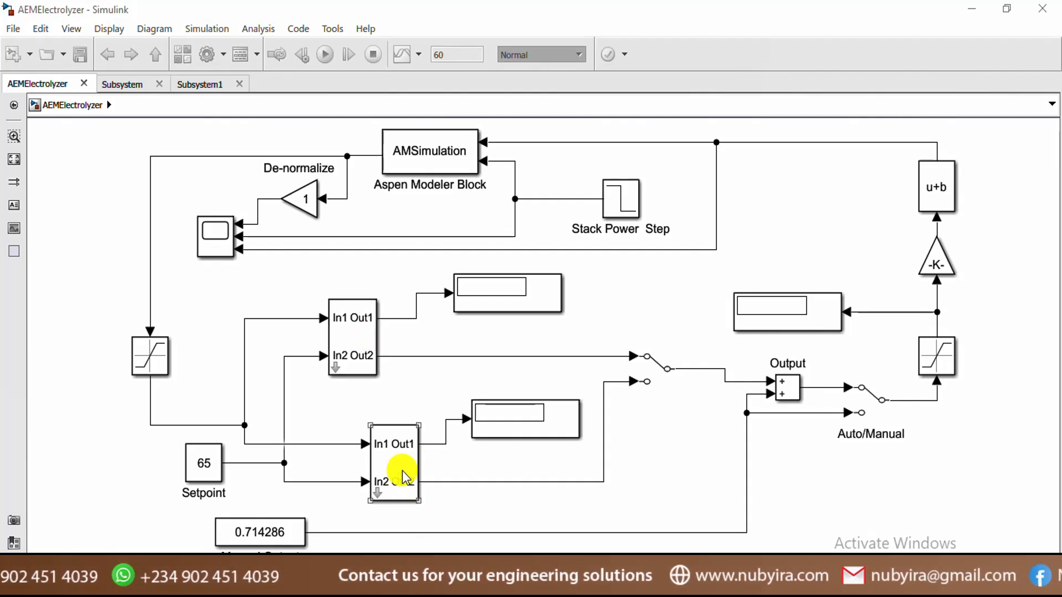
Inspect the upper and lower subsystem blocks and the lower display by selecting them
click(327, 376)
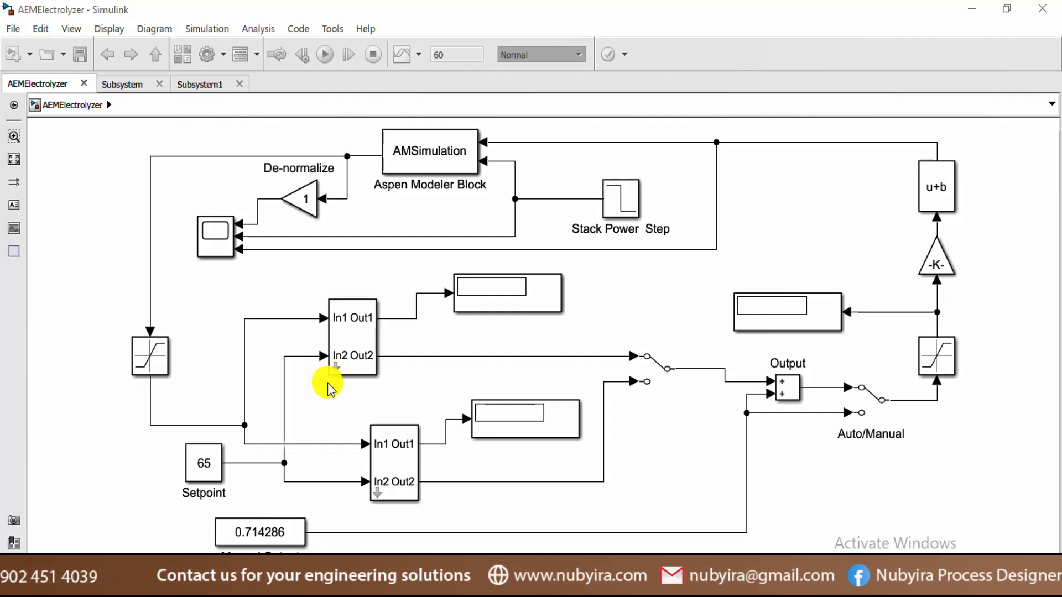
click(376, 320)
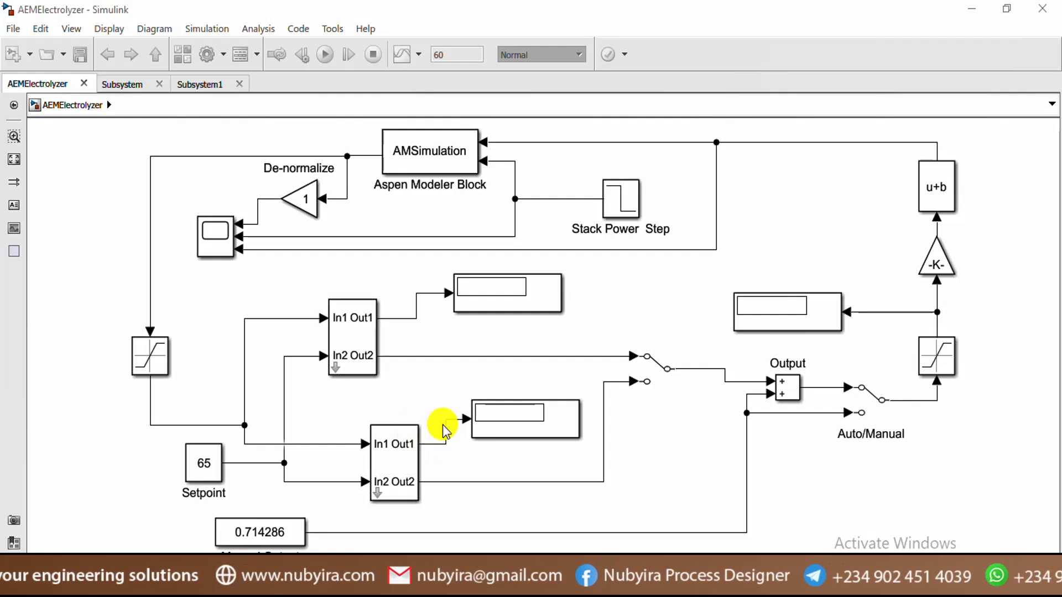
click(531, 426)
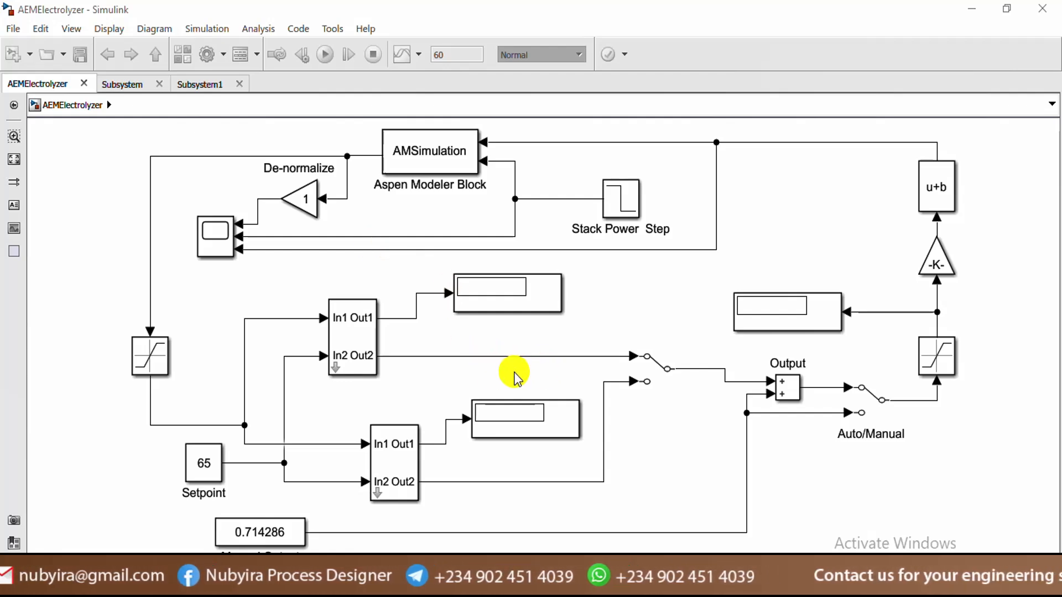
click(353, 358)
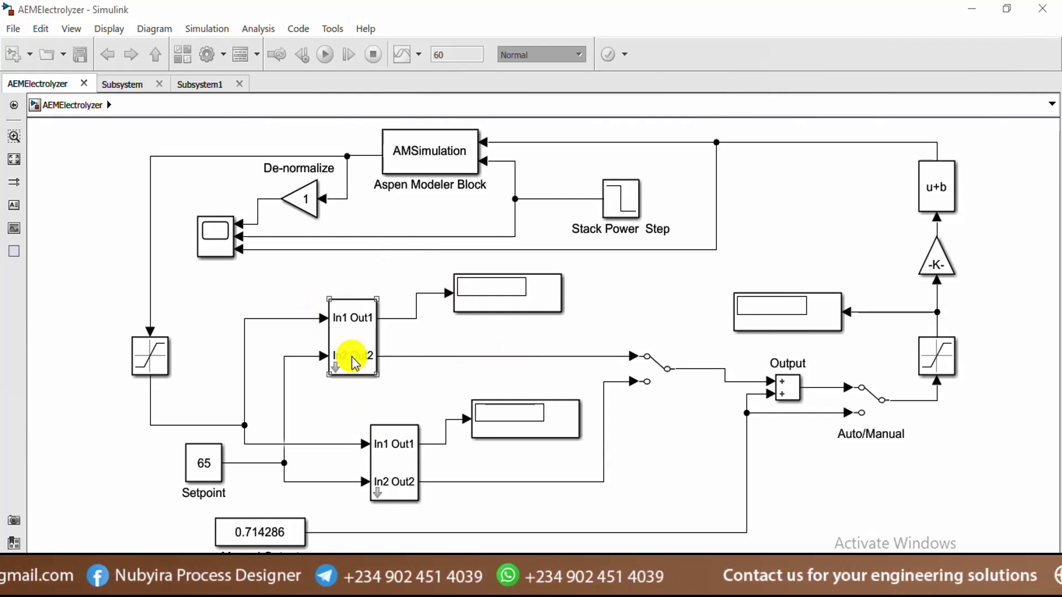
click(388, 470)
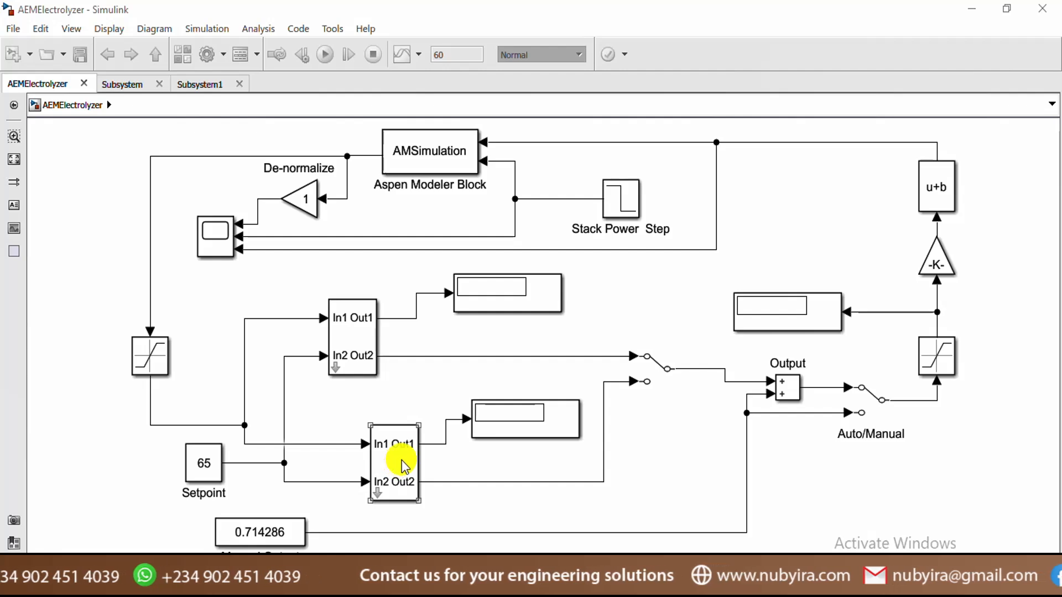
click(662, 430)
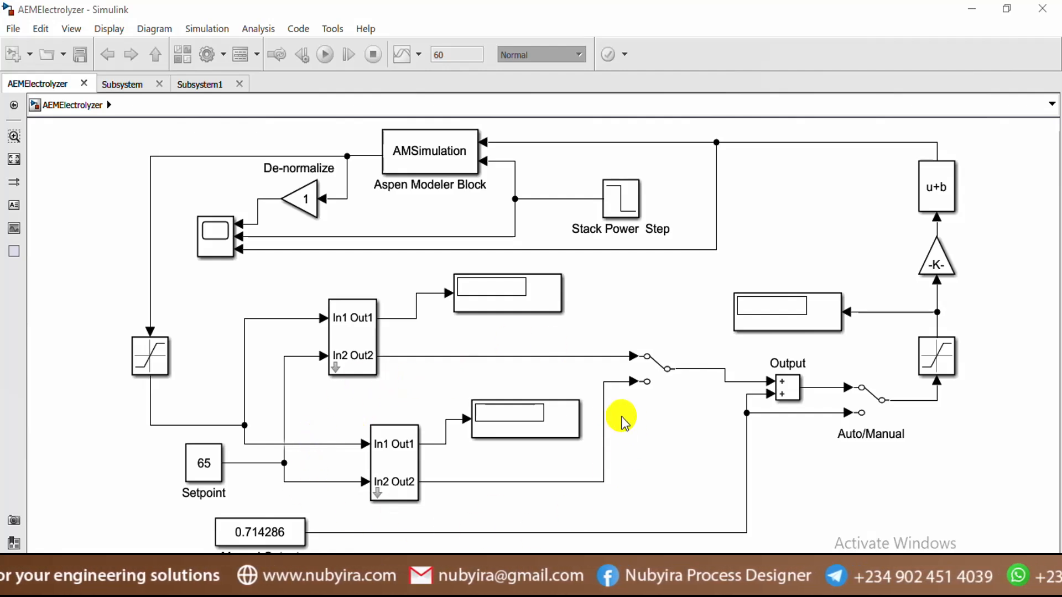
Delete the Manual Switch, the lower display block and the lower subsystem
click(648, 370)
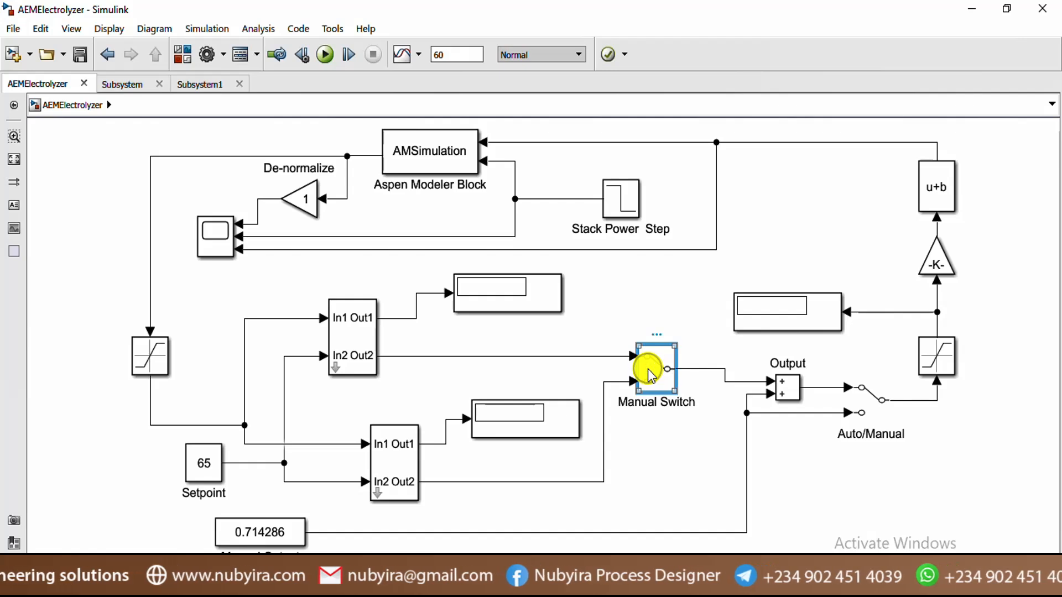
key(Delete)
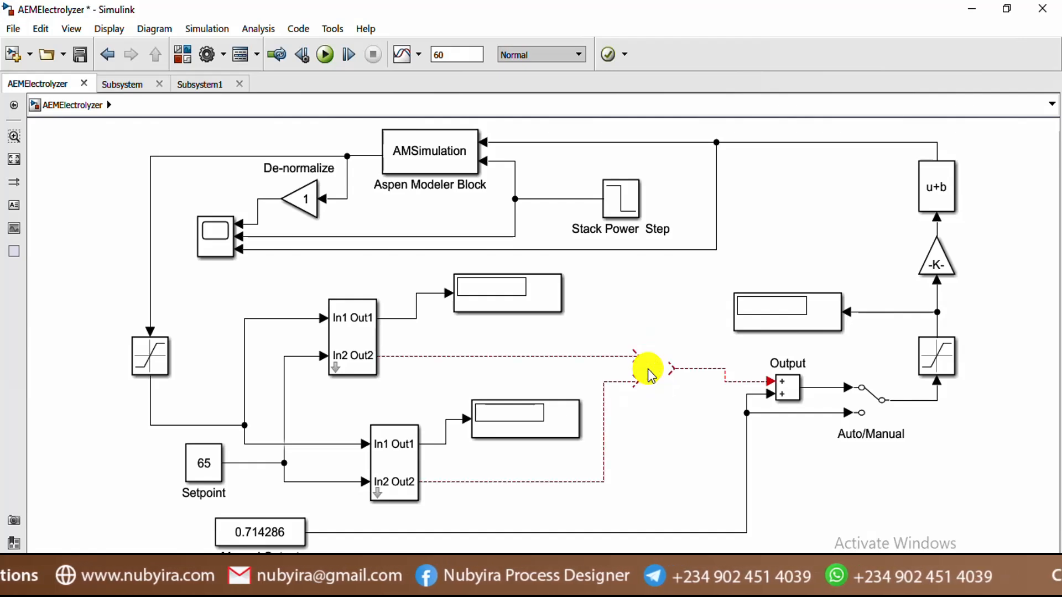
click(551, 412)
key(Delete)
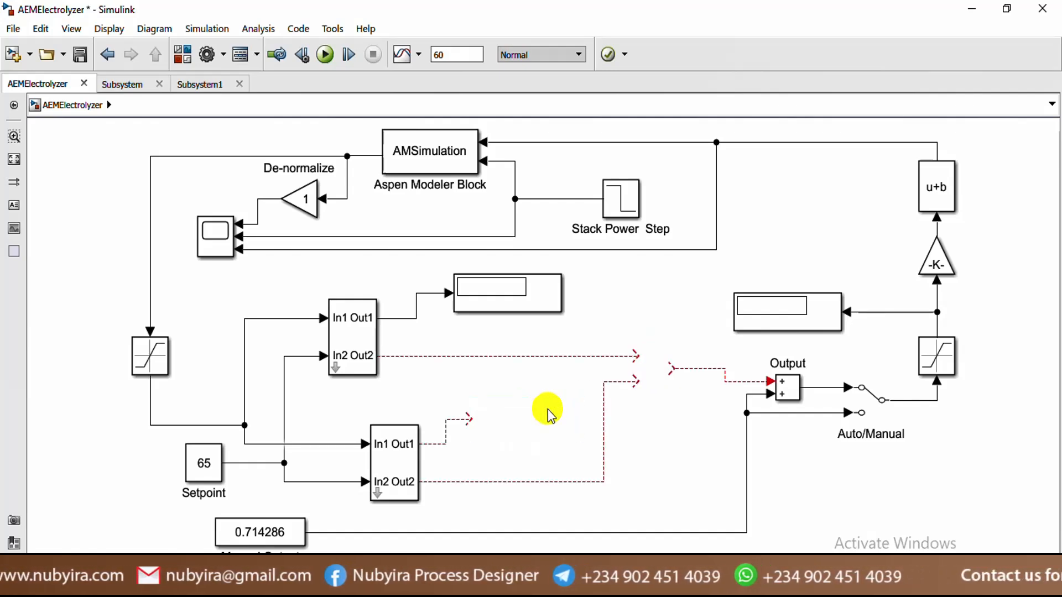
click(399, 469)
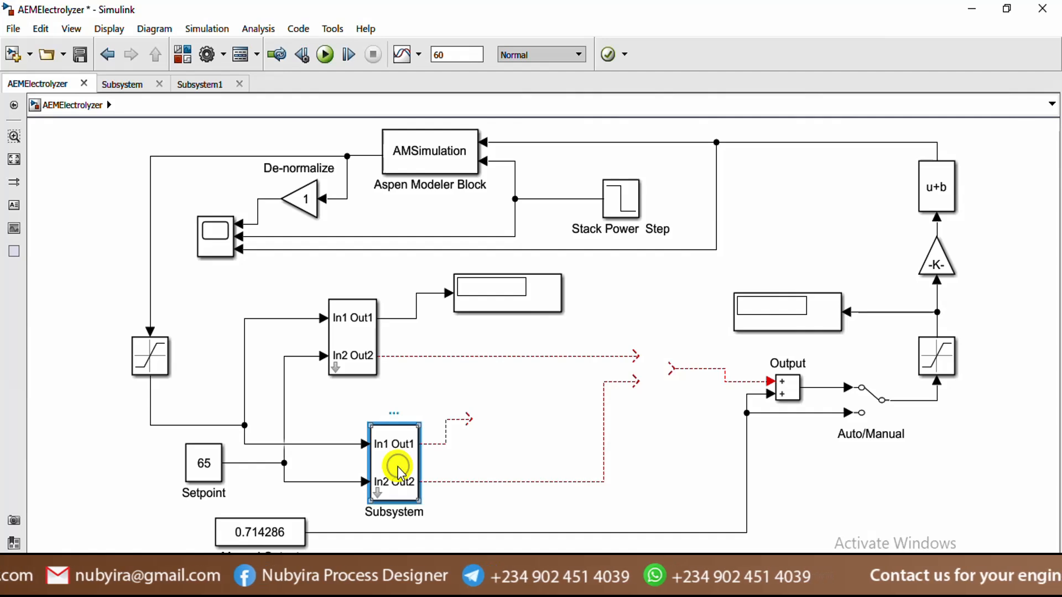
key(Delete)
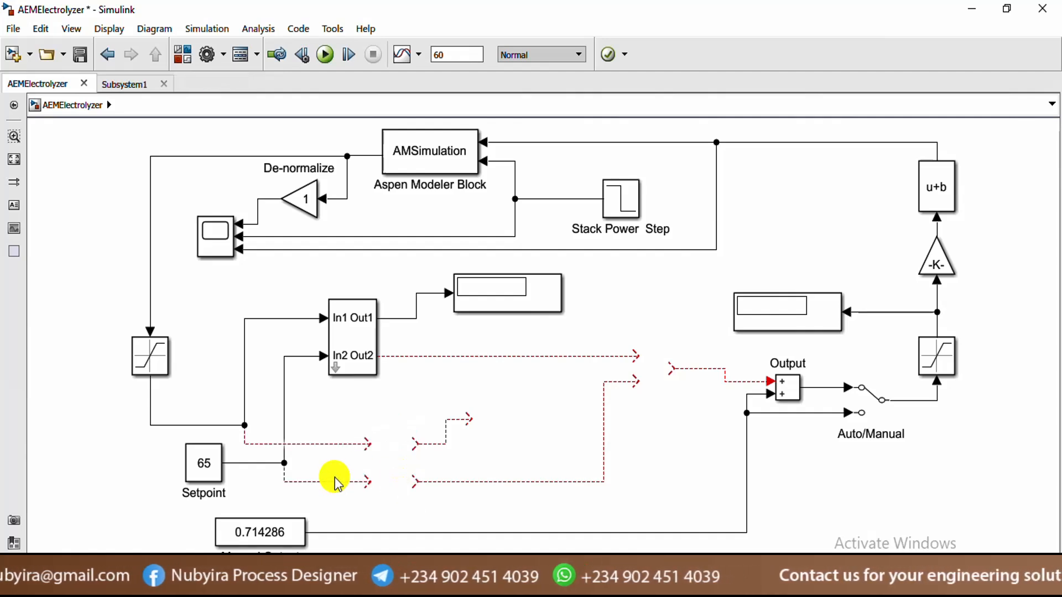
Delete the five leftover dangling lines and wire the upper subsystem's Out2 into Output's upper input
click(325, 444)
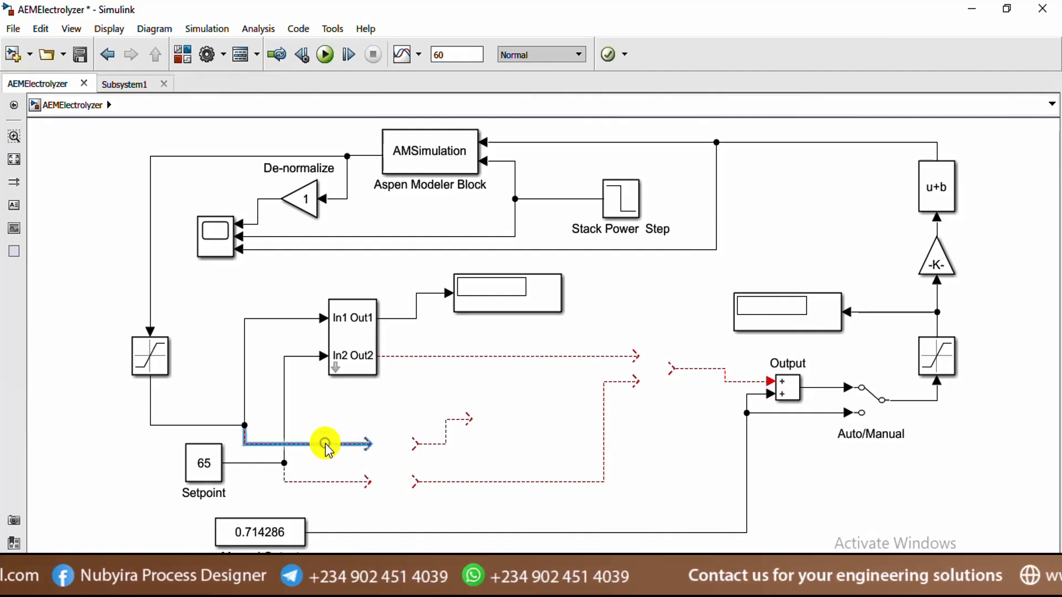
key(Delete)
click(333, 482)
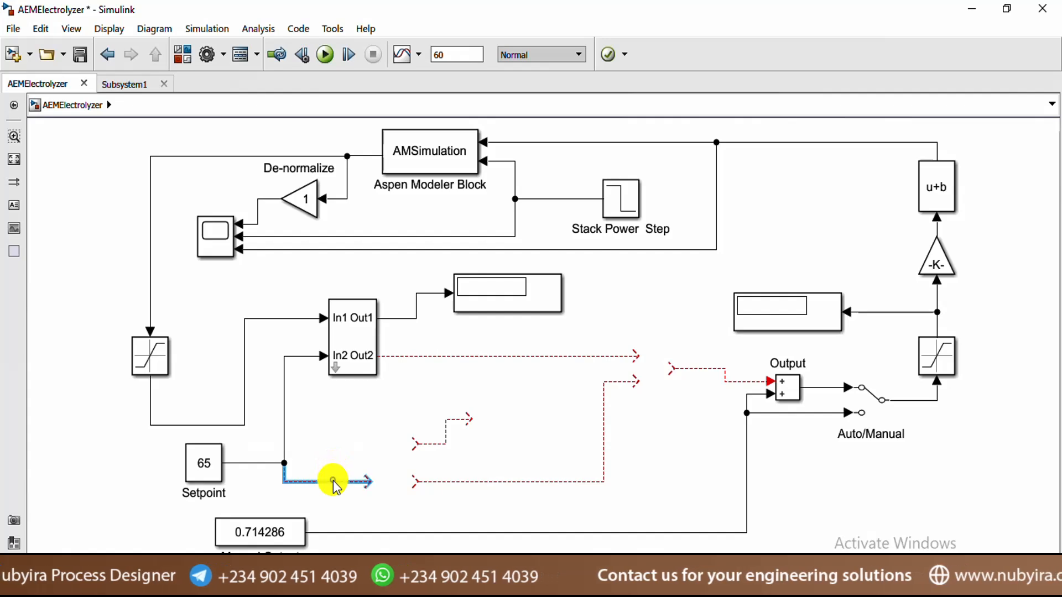
key(Delete)
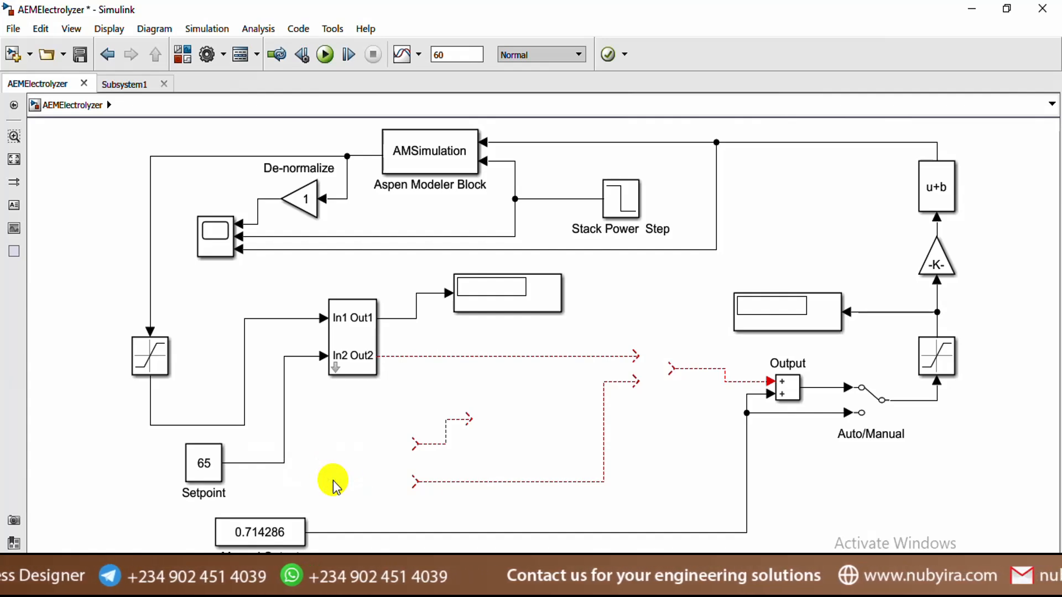
click(446, 439)
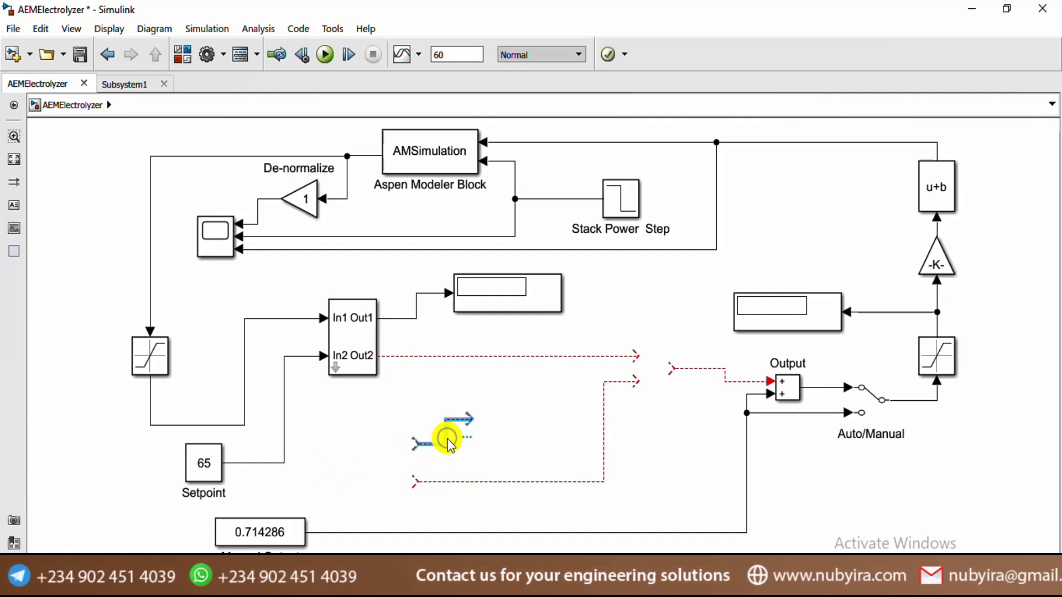
key(Delete)
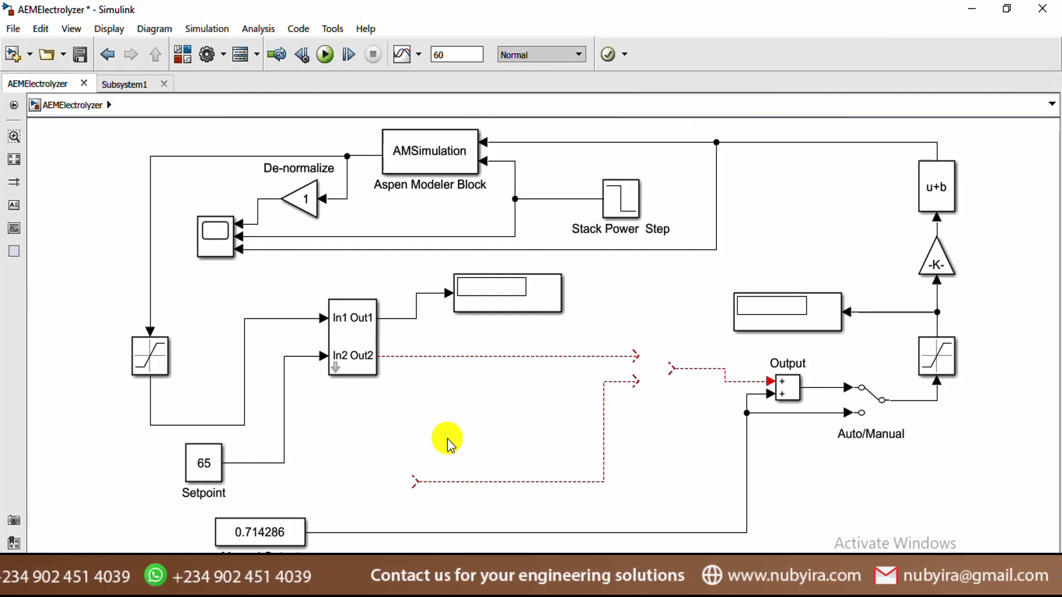
click(605, 416)
key(Delete)
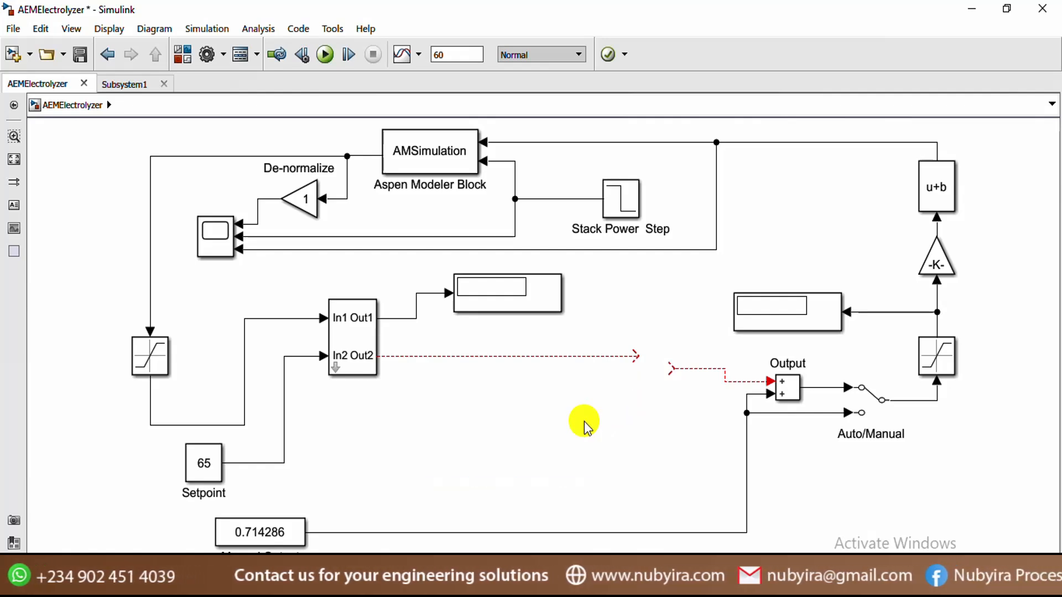
click(683, 370)
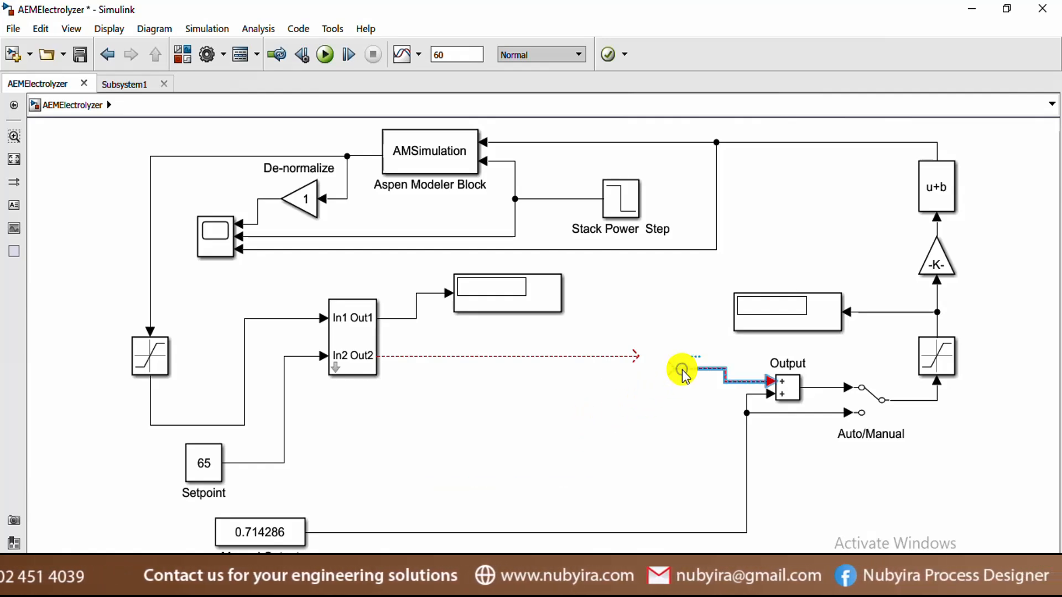
key(Delete)
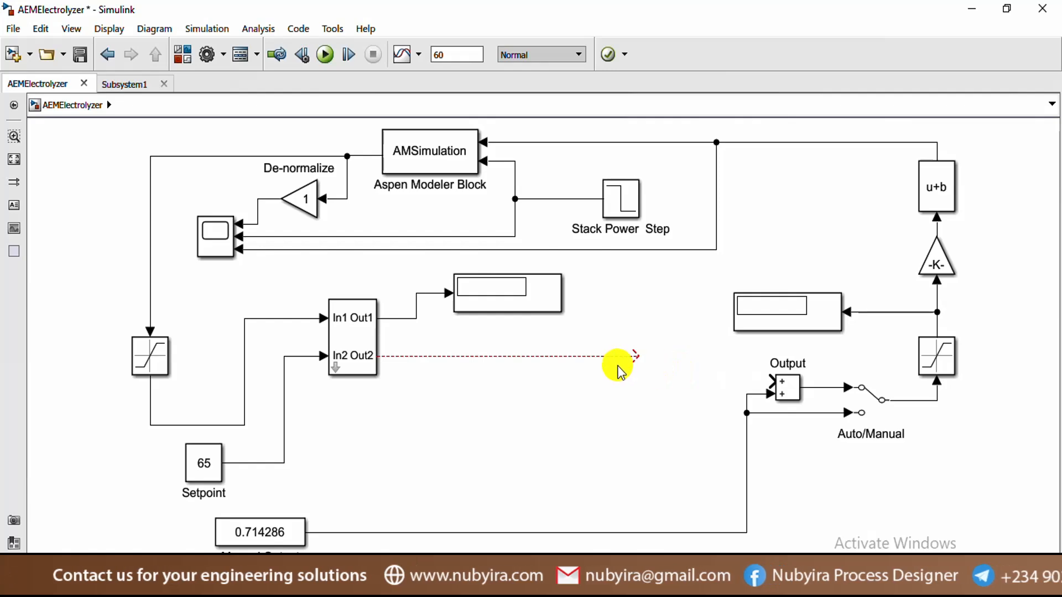
drag(635, 355, 769, 376)
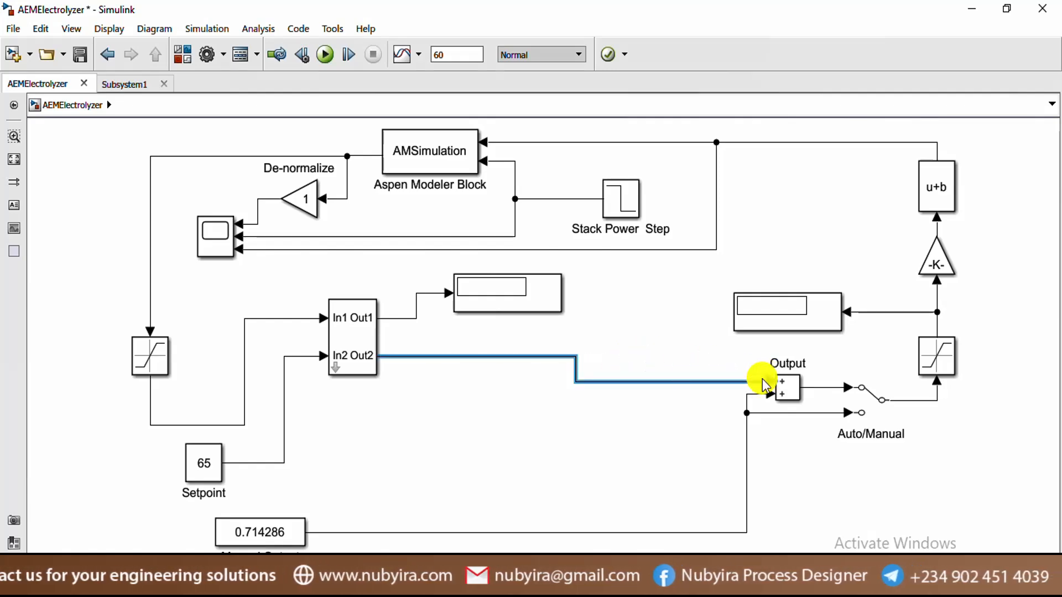
click(12, 31)
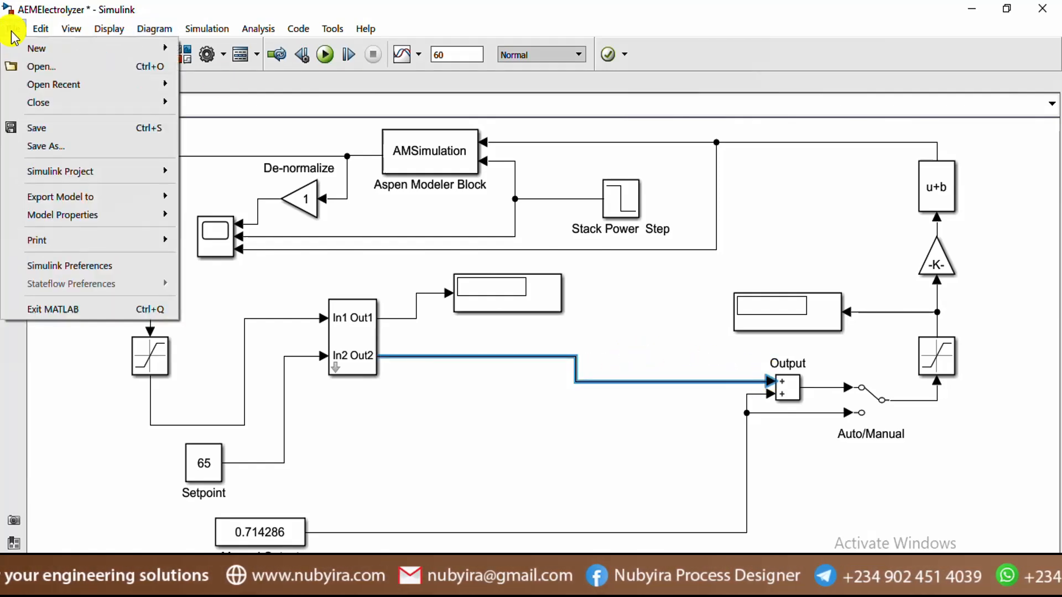
Save the model under a new name by appending 'b' to make AEMElectrolyzerb
click(52, 148)
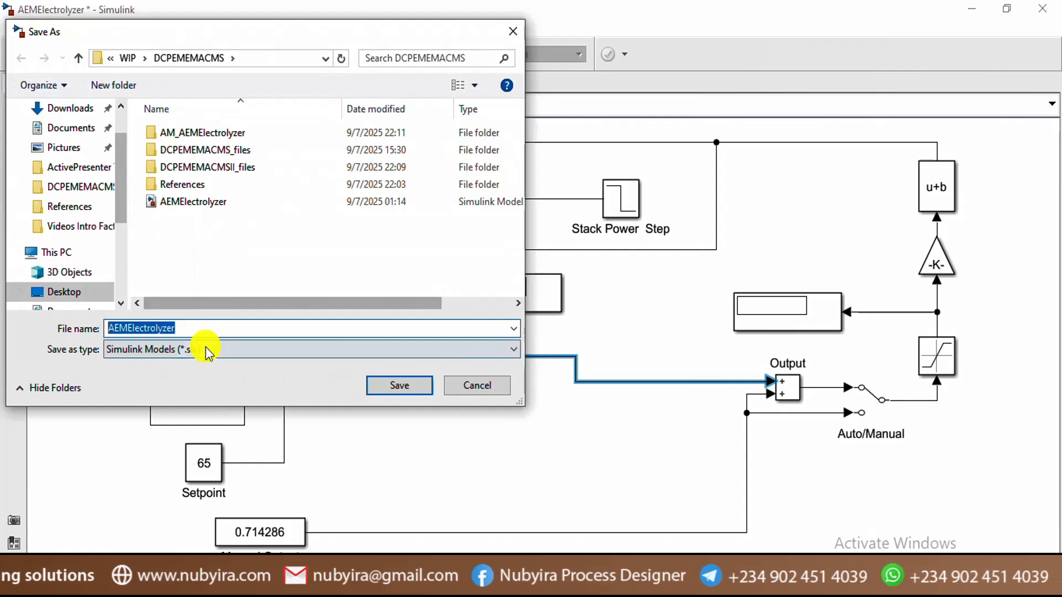
click(201, 330)
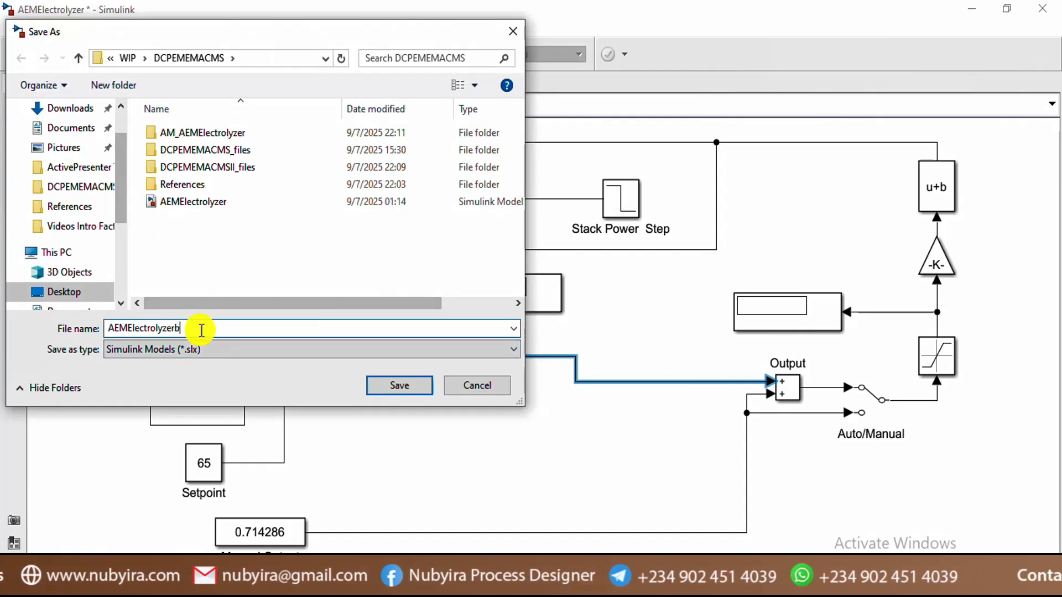
text(b)
click(407, 387)
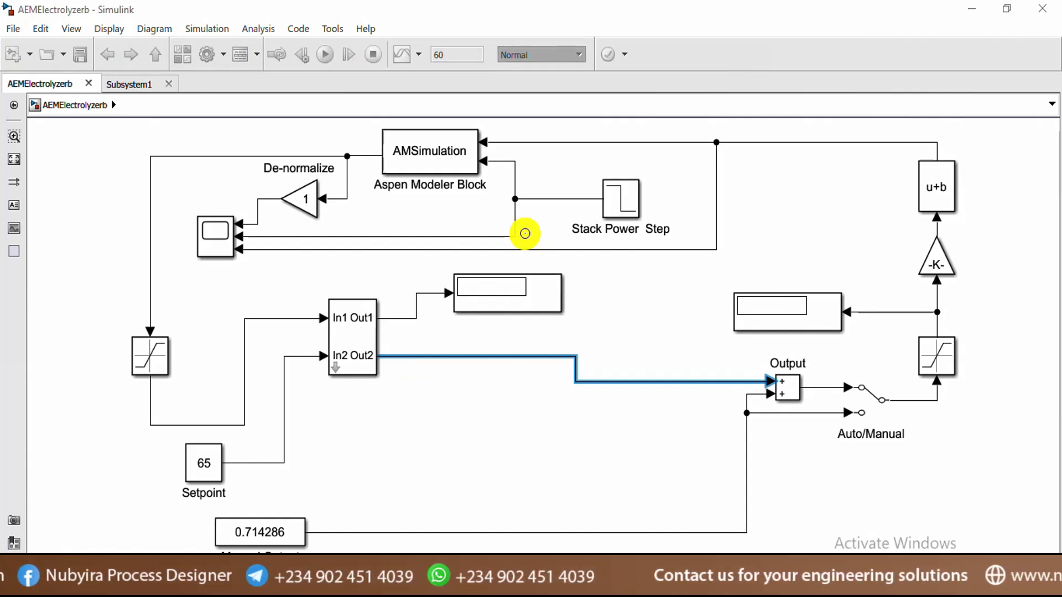
double_click(621, 201)
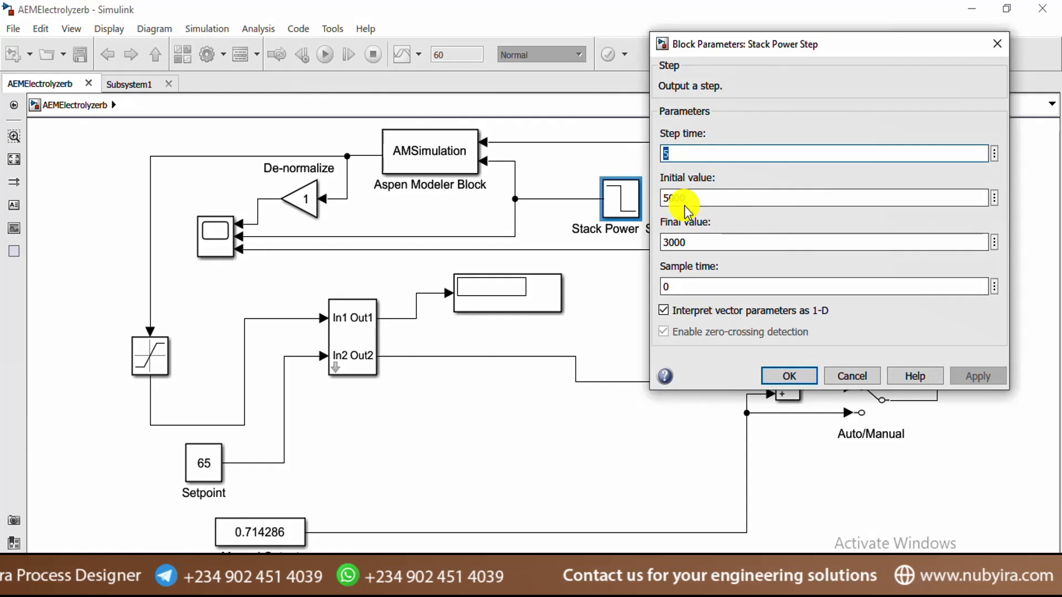
double_click(677, 242)
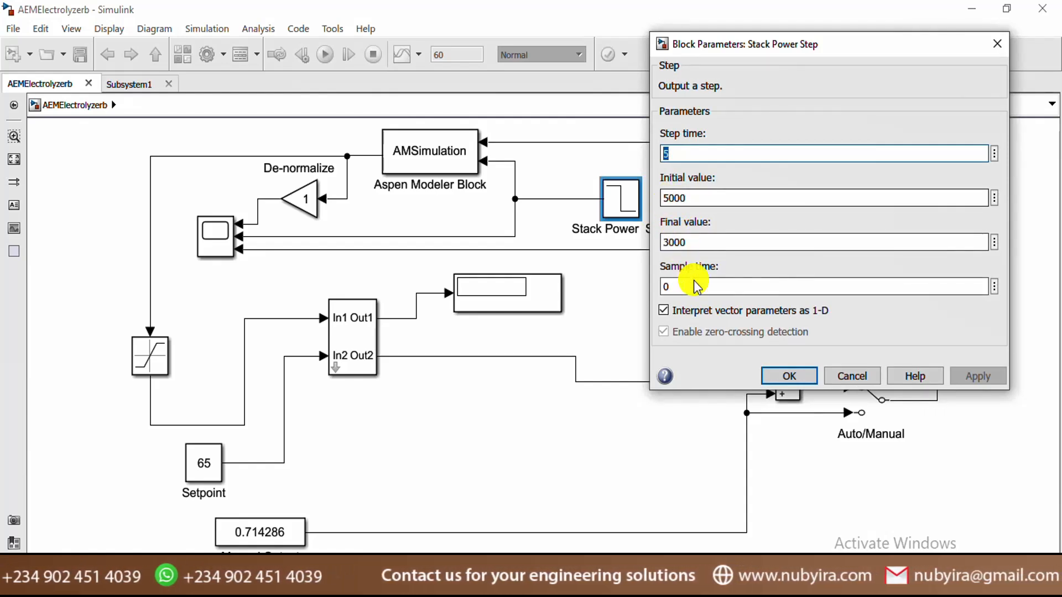
click(791, 372)
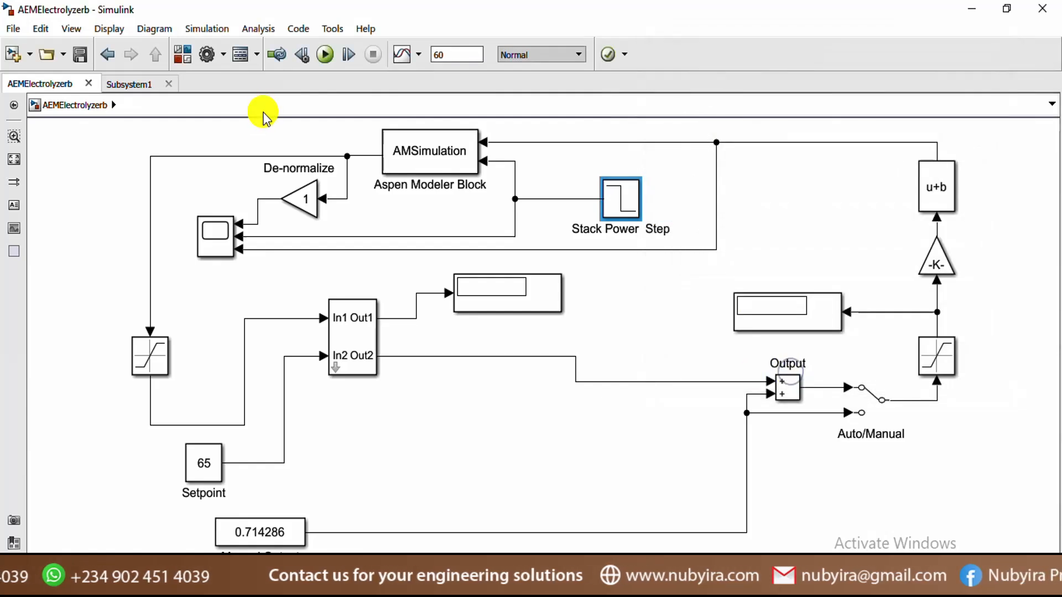
Run the simulation, autoscale the Scope plots and move the De-normalize legend inside the top plot
click(327, 55)
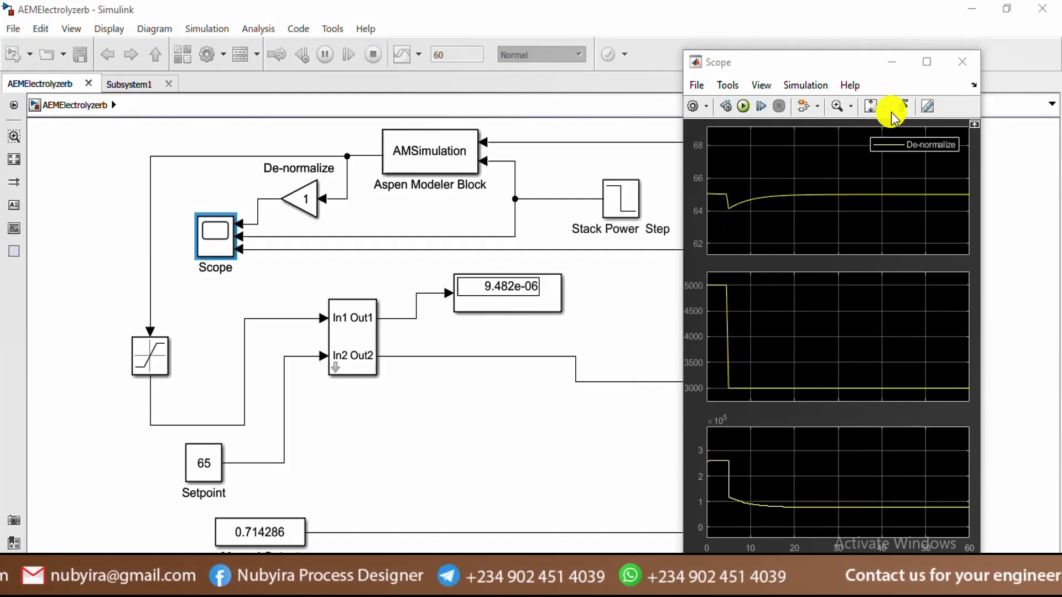
click(870, 106)
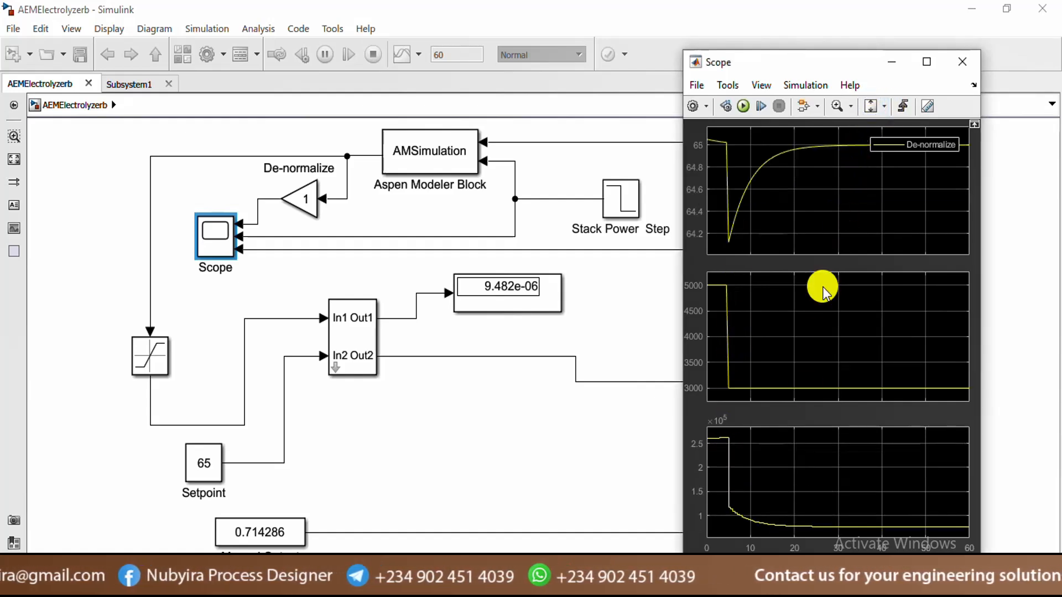
drag(927, 145, 918, 195)
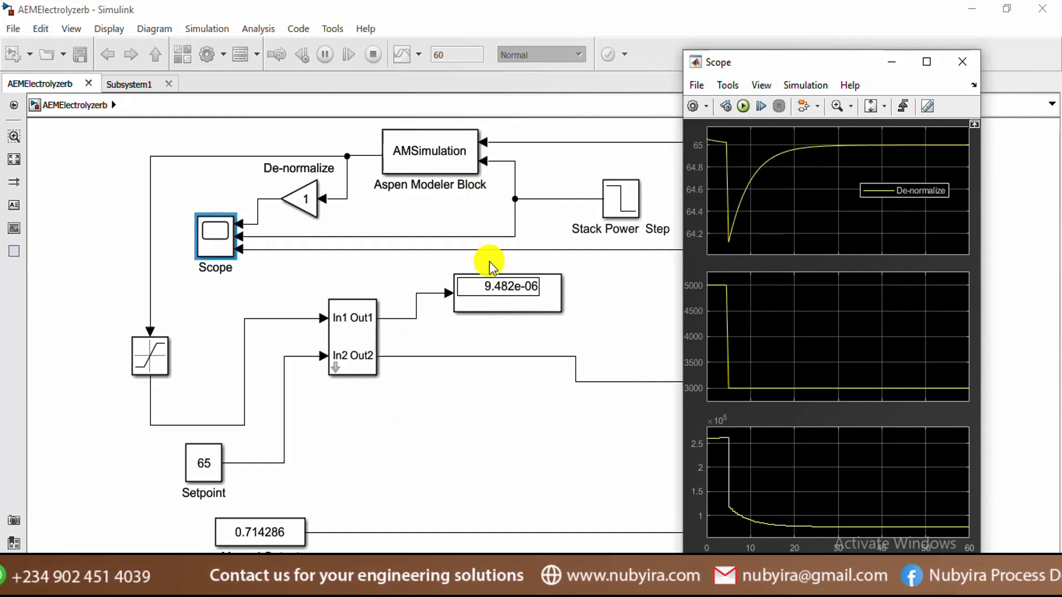
click(481, 289)
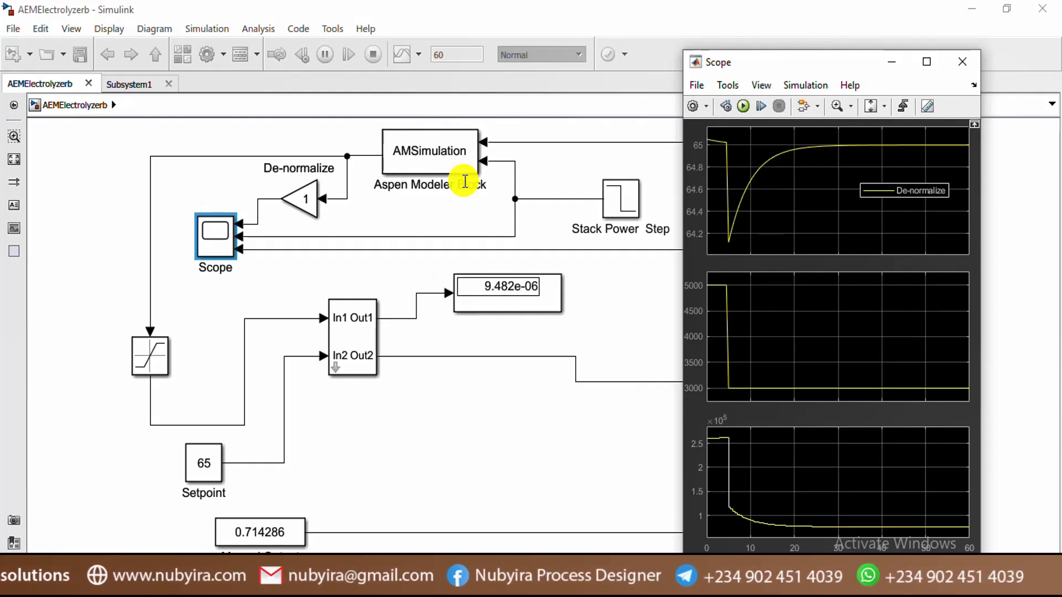
click(306, 169)
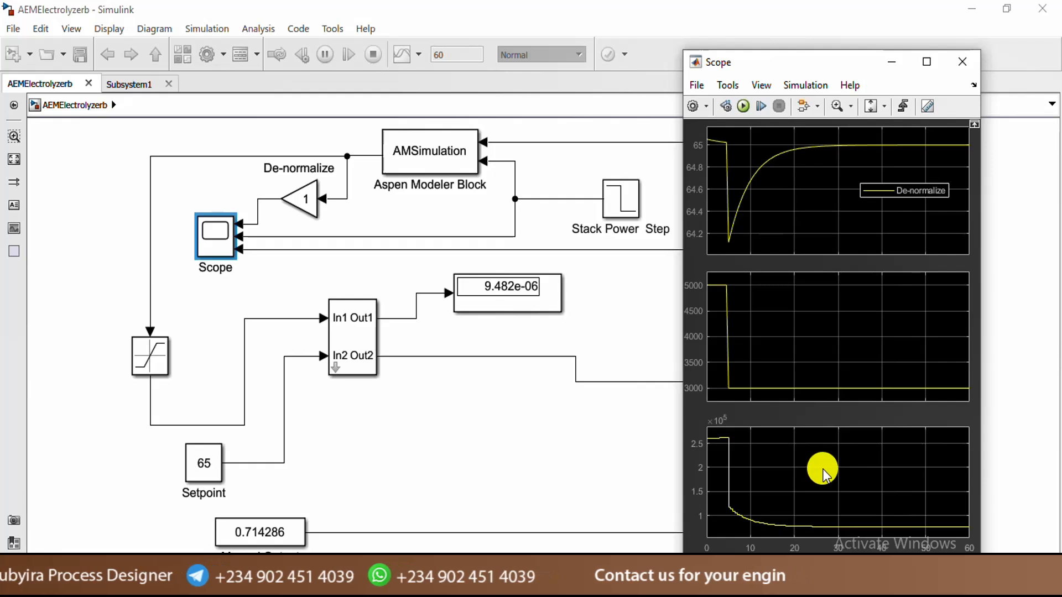
Open the Stack Power Step settings and change the Initial value from 5000 to 3000
click(611, 309)
click(618, 218)
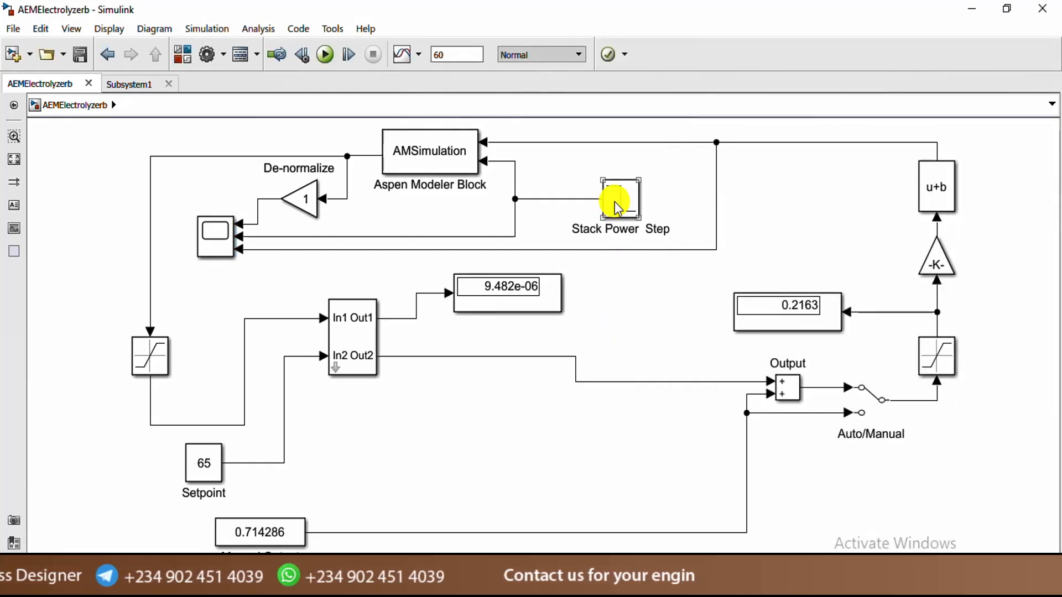
double_click(618, 209)
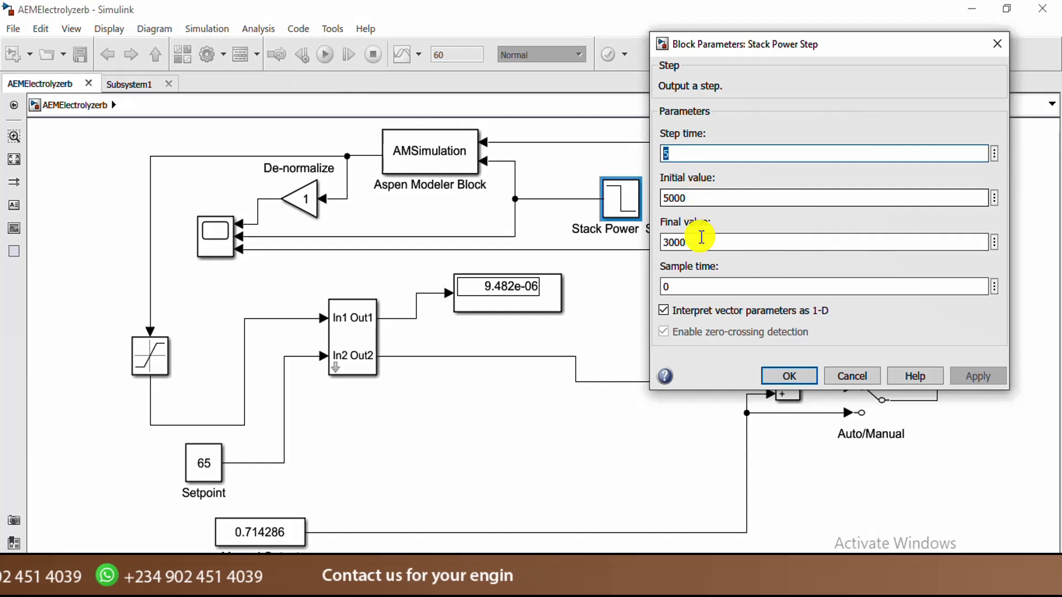
double_click(695, 243)
key(BackSpace)
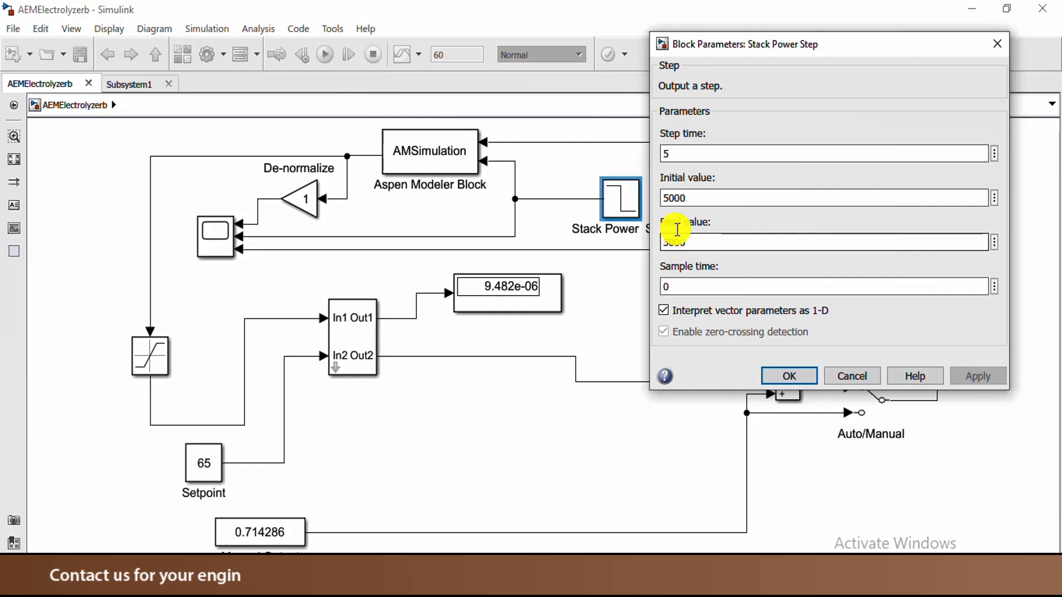
double_click(671, 198)
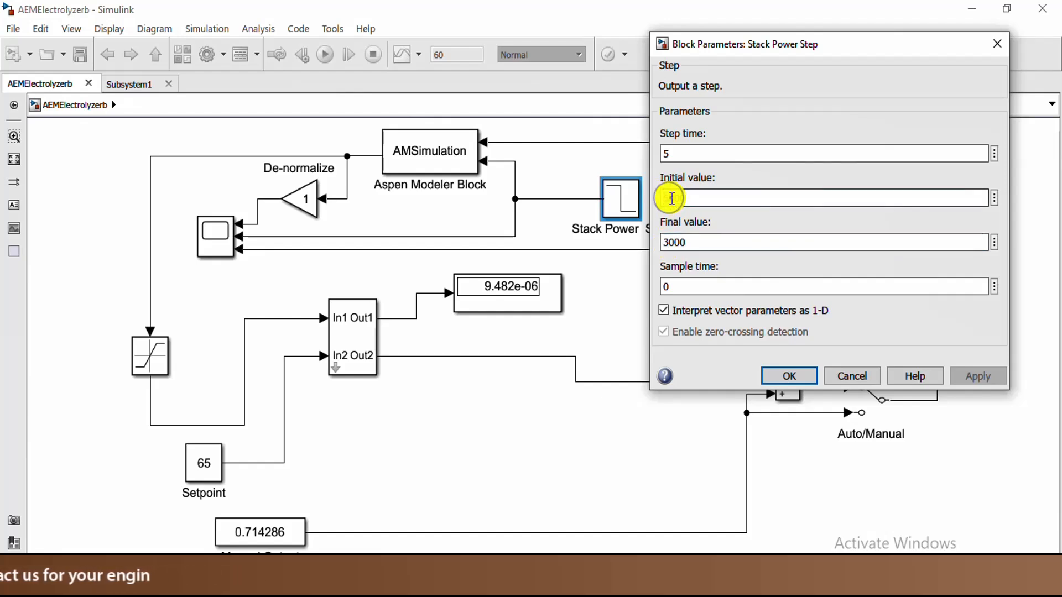
click(671, 198)
key(BackSpace)
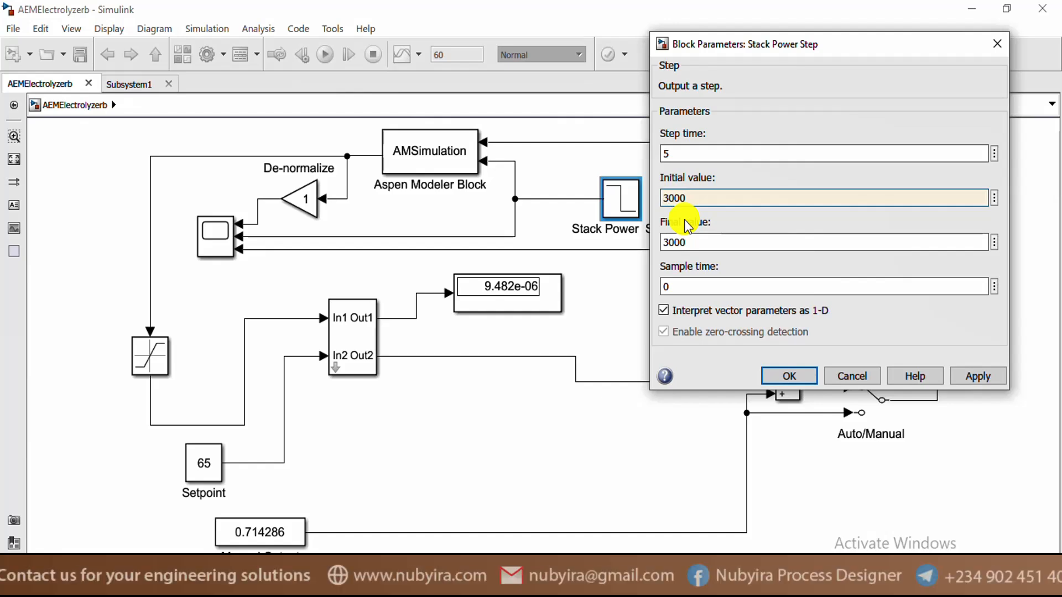
Set the Final value to 5000, apply, then reopen the block to verify
double_click(677, 243)
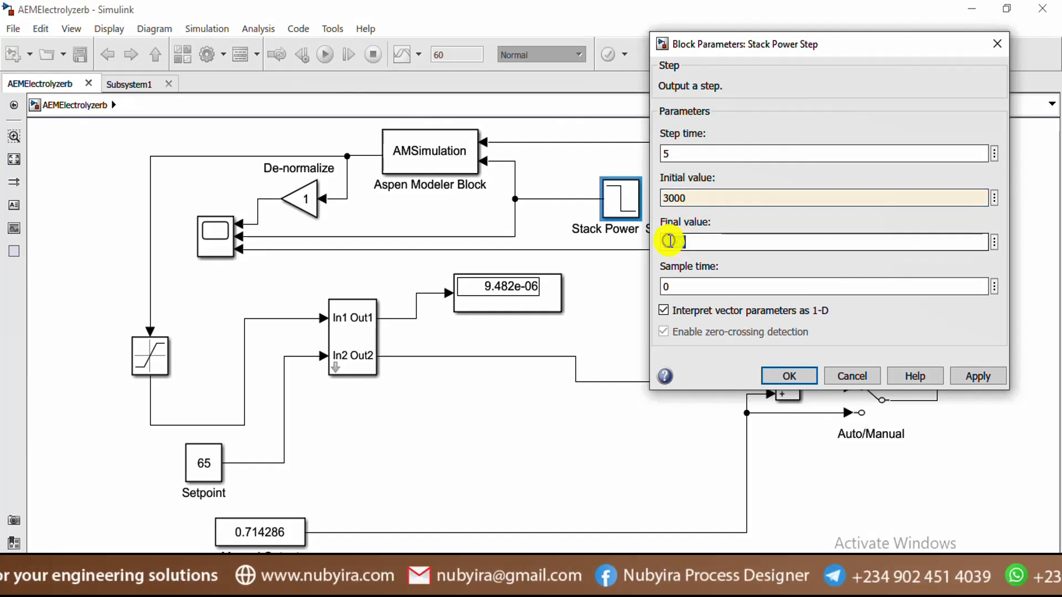
key(BackSpace)
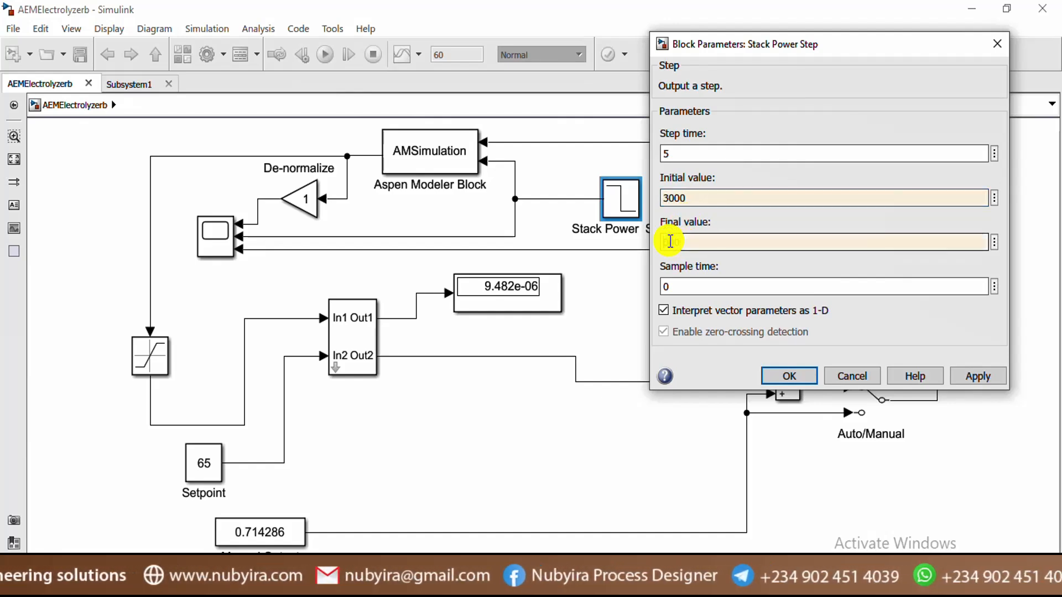
text(5000)
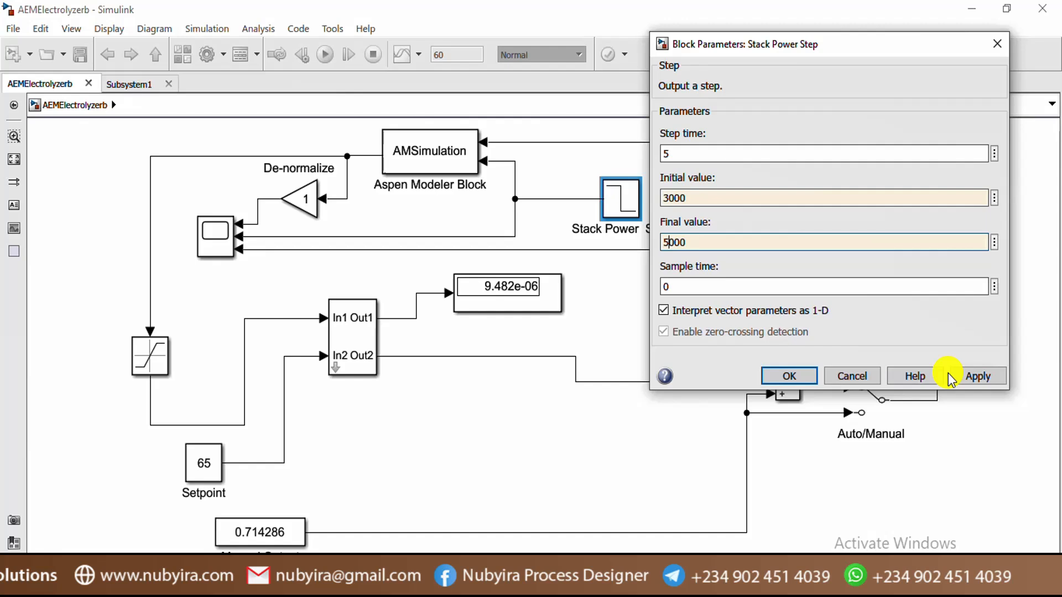
click(978, 376)
click(792, 380)
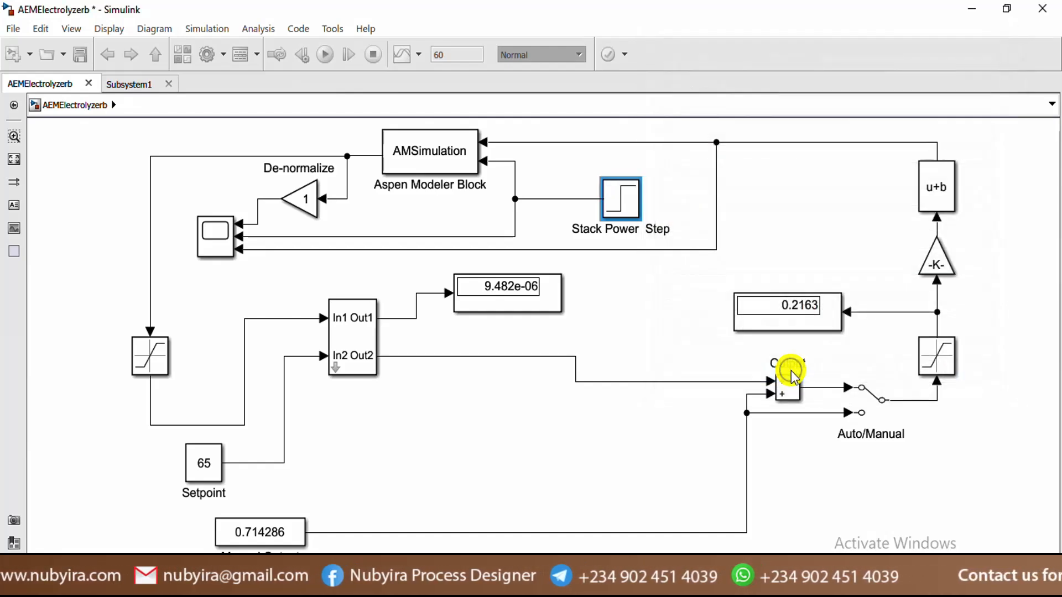
double_click(621, 201)
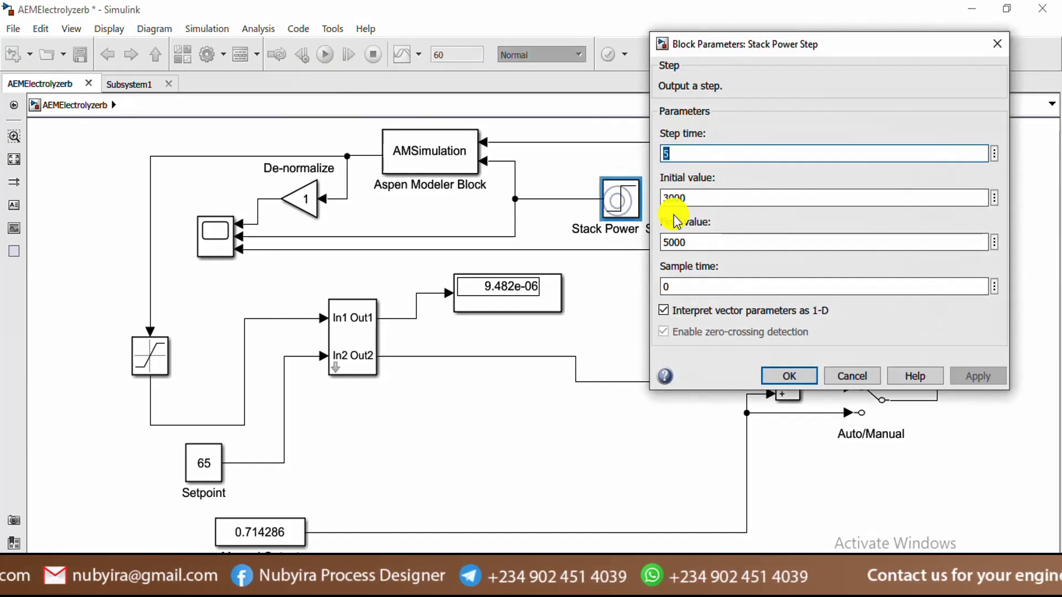
click(793, 379)
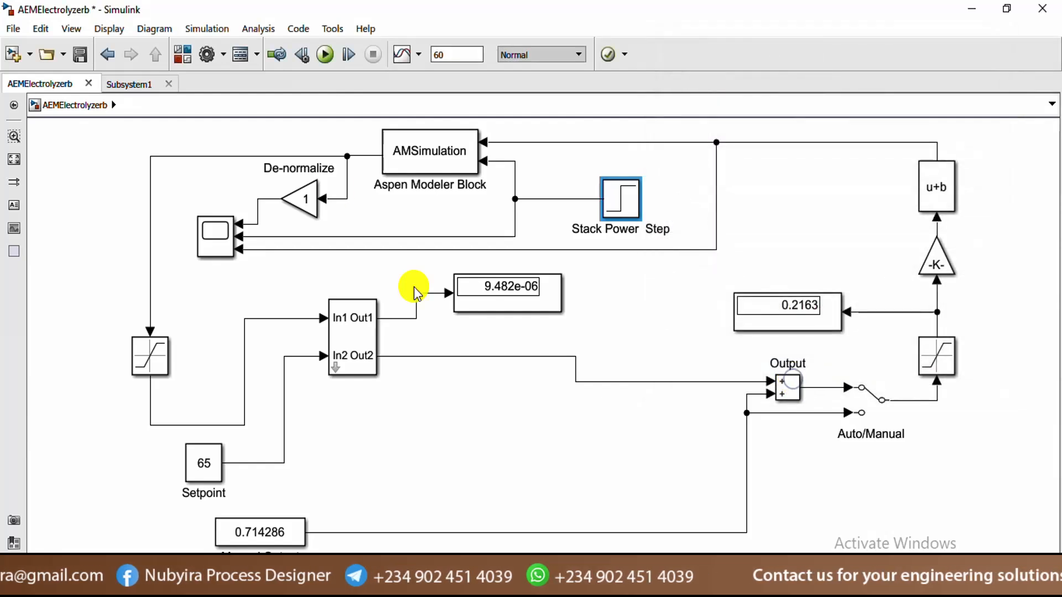
Rerun the simulation, rescale the top plot and move the De-normalize legend to its top-right
click(325, 57)
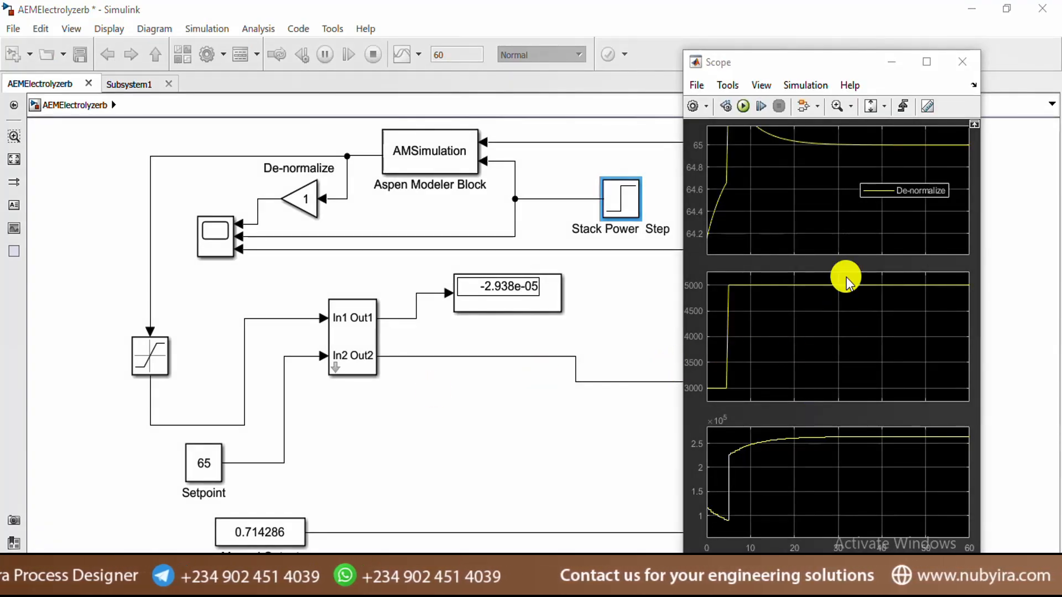
click(867, 107)
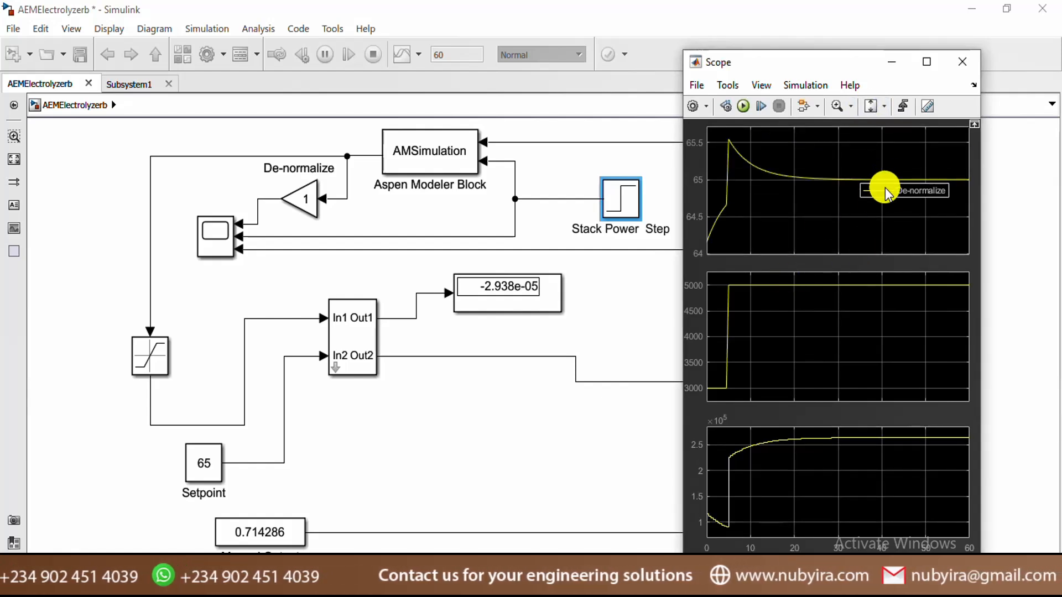
drag(885, 191, 884, 141)
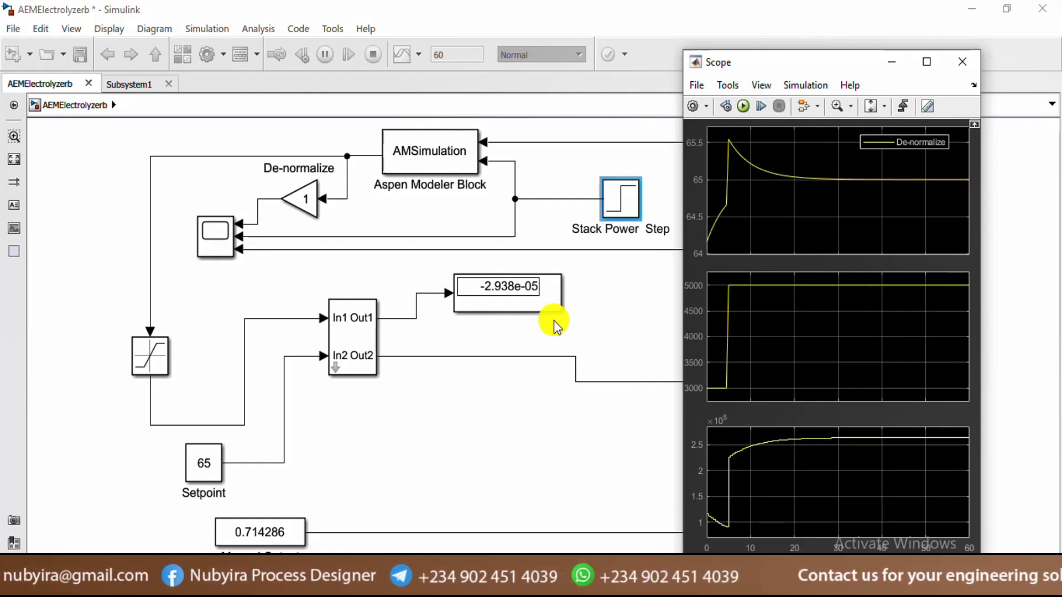
click(334, 354)
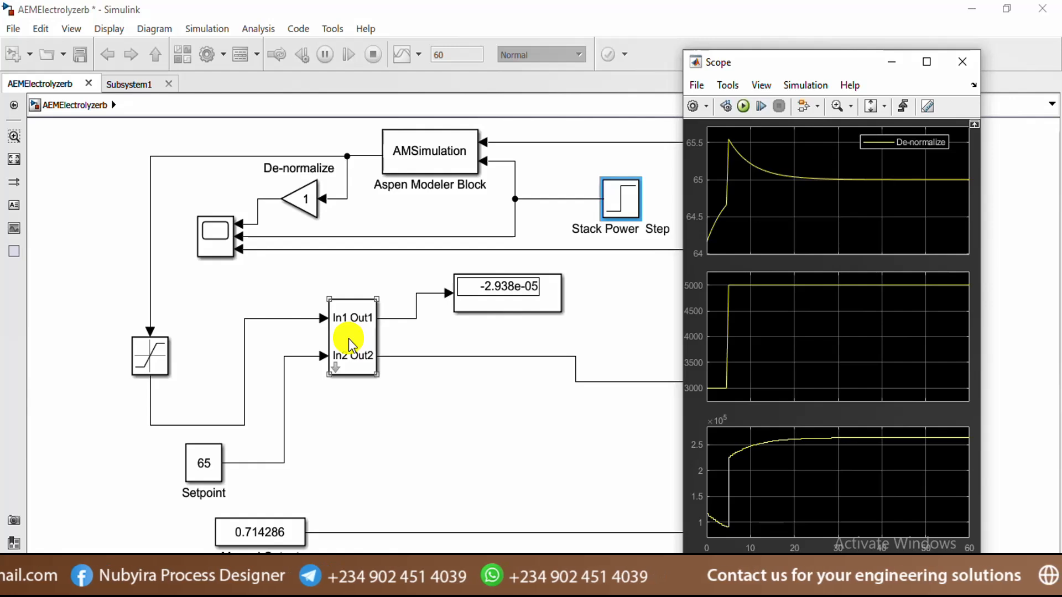
Change Subsystem1's Ts from 0.5 to 1, then reopen its parameters to confirm
double_click(349, 338)
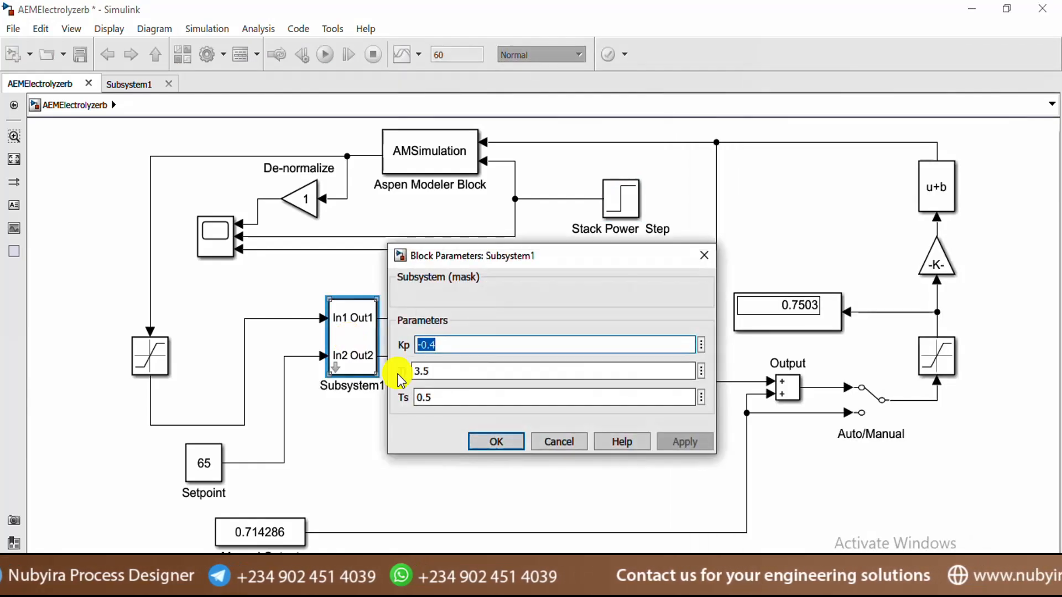
double_click(437, 398)
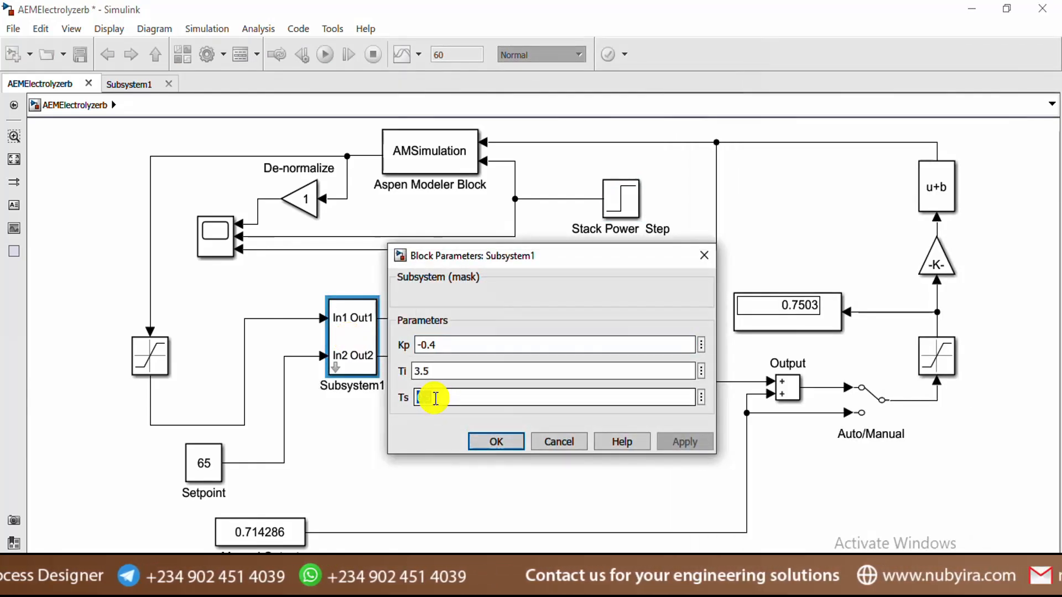
text(1)
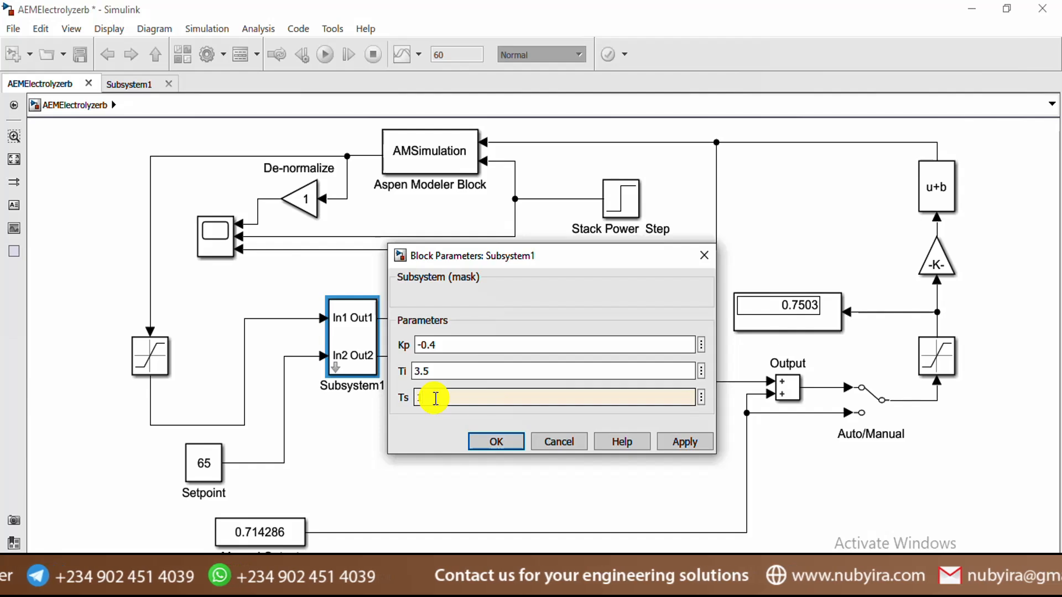
click(498, 442)
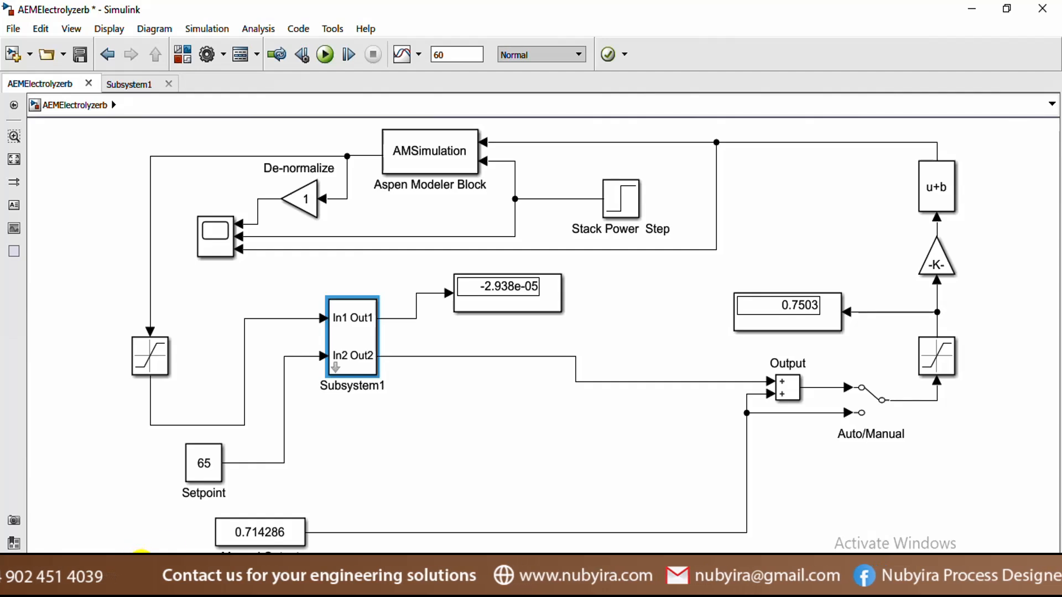
double_click(348, 340)
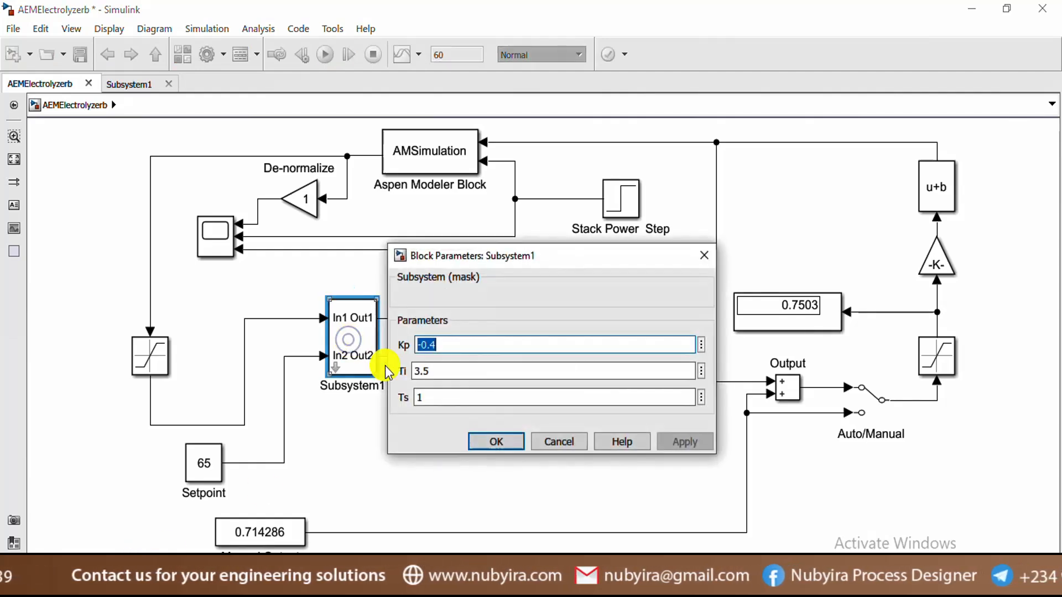
click(495, 444)
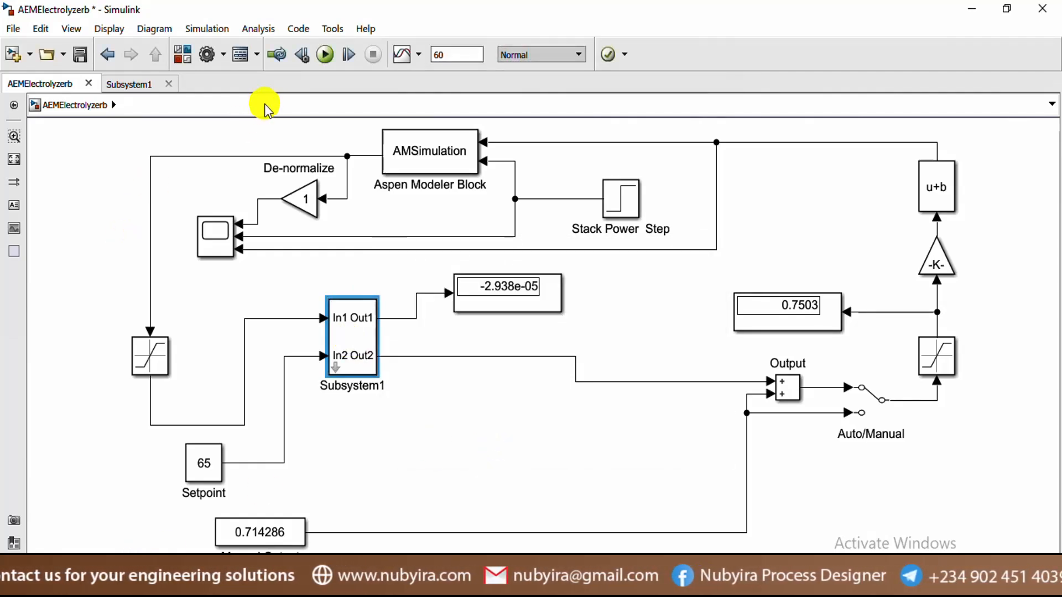
Rerun with Ts of 1, check the -4.12e-05 error display and rescale the Scope's top plot
click(323, 58)
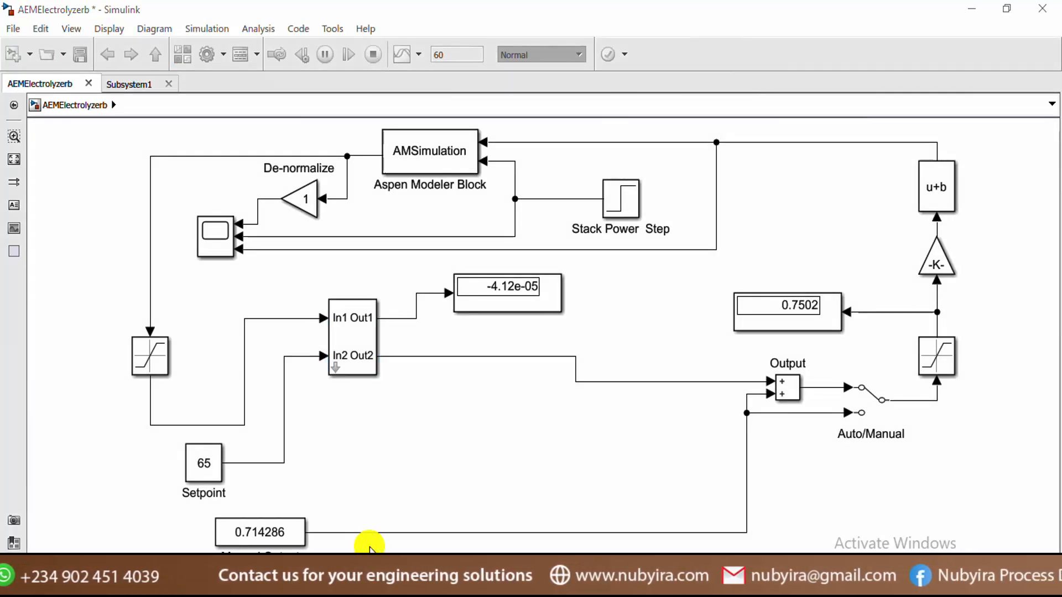
click(506, 290)
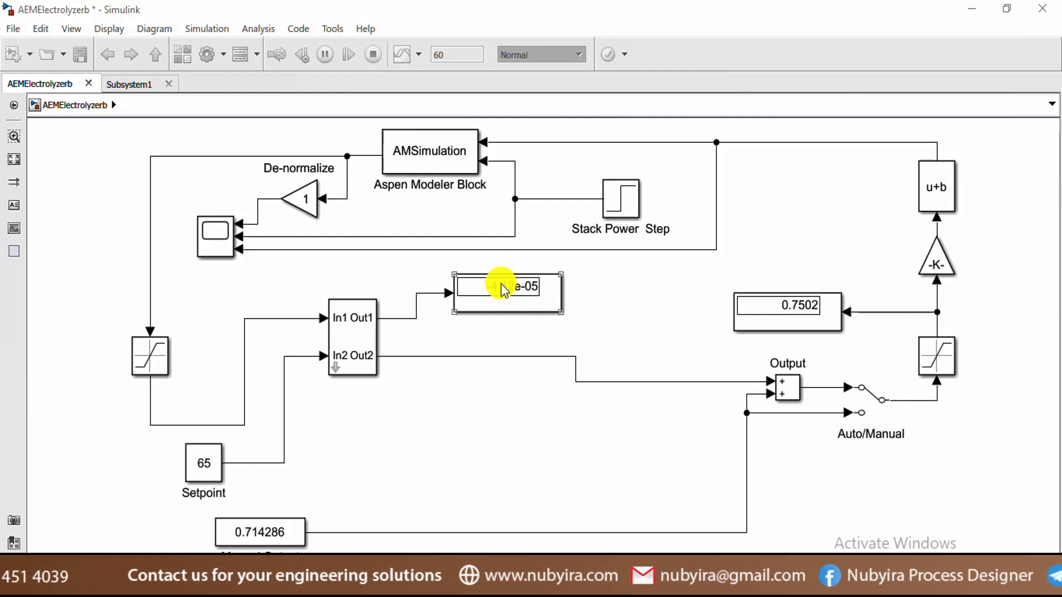
click(560, 443)
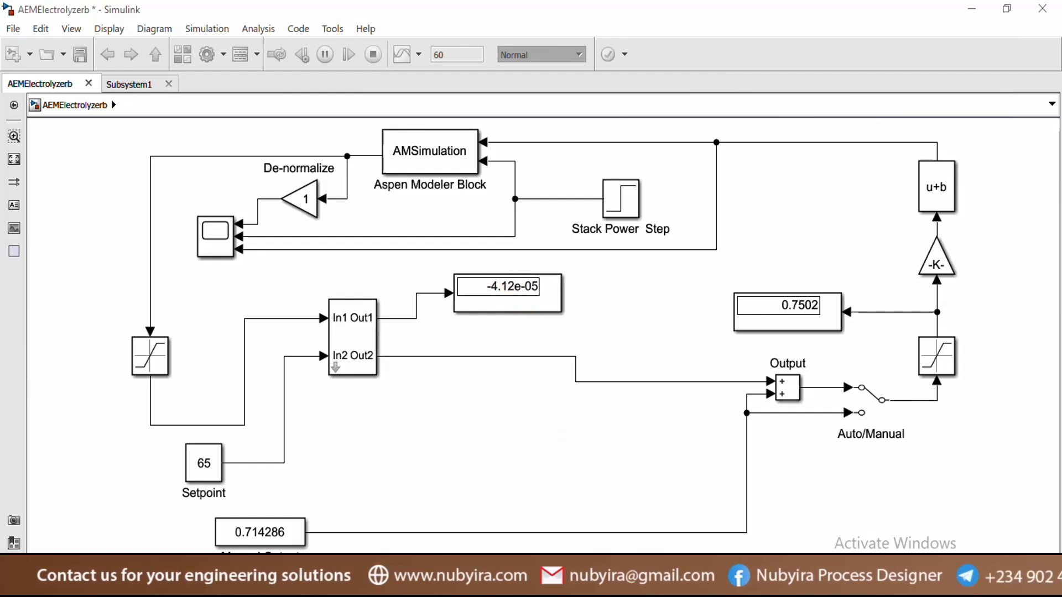
mouse_move(547, 586)
click(717, 503)
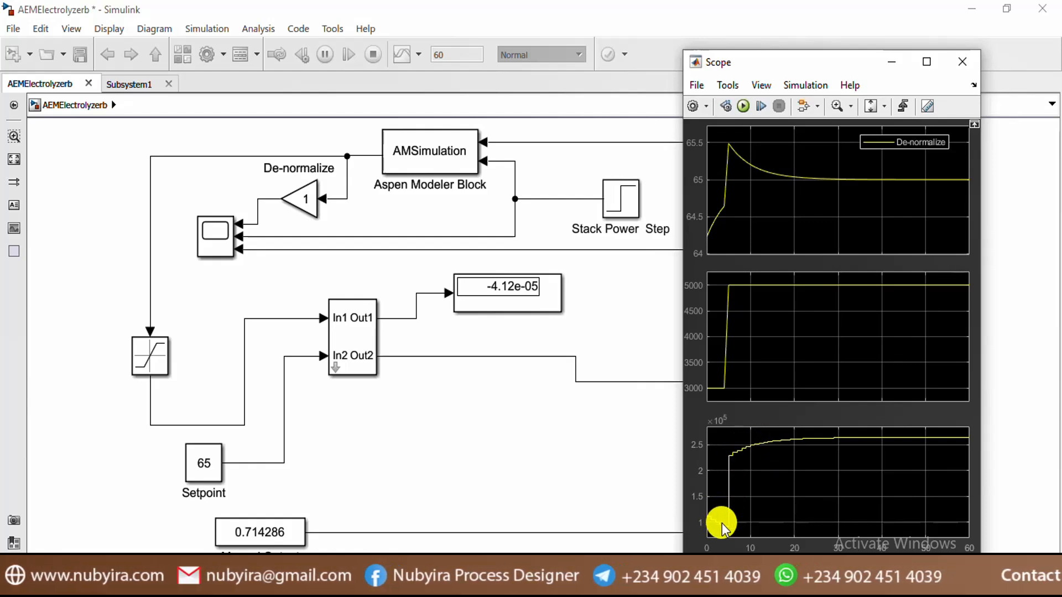
click(872, 106)
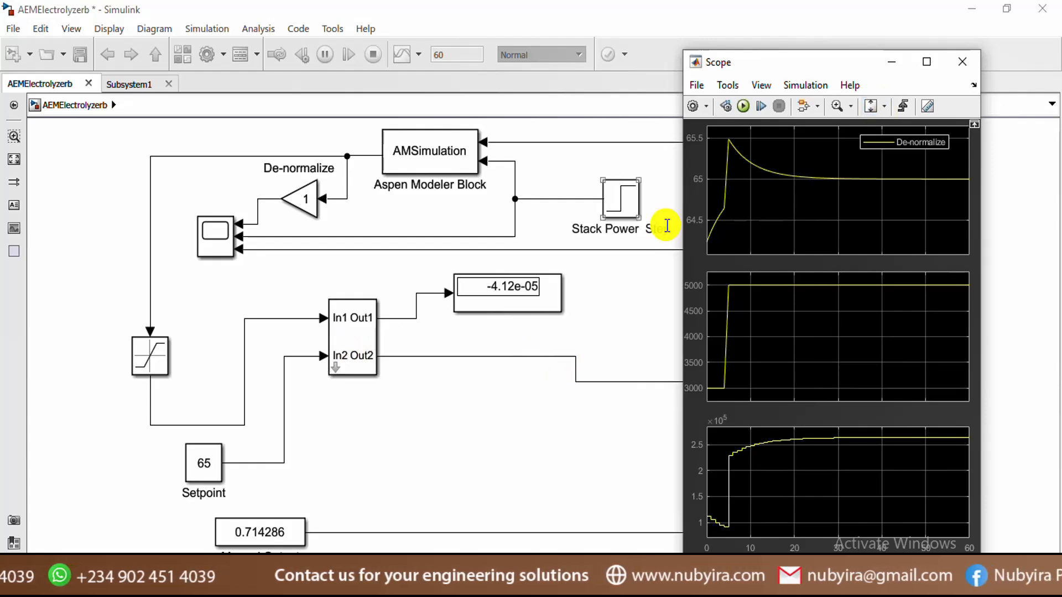
click(626, 316)
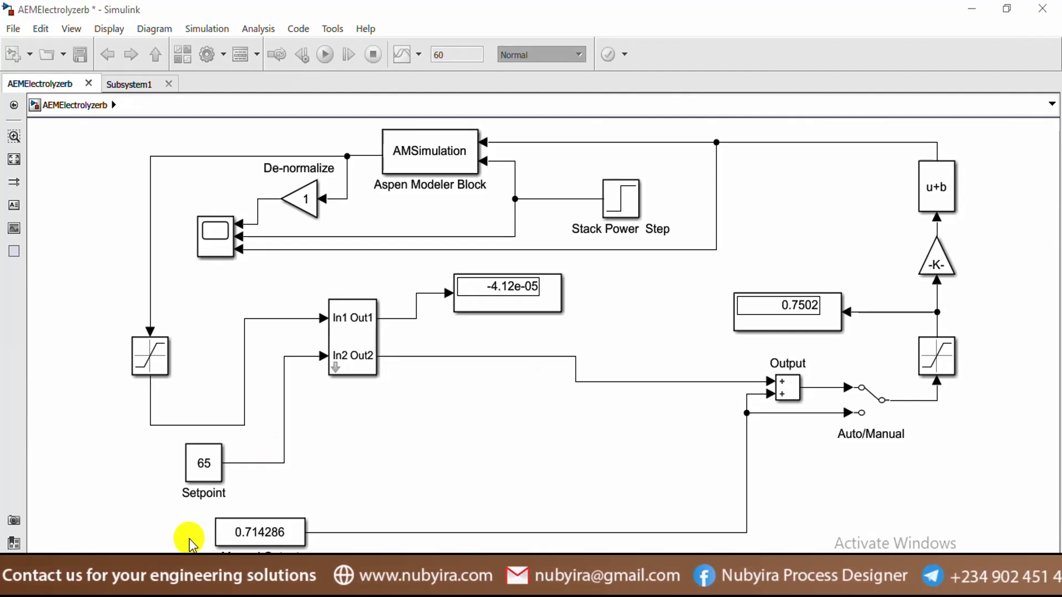
click(620, 202)
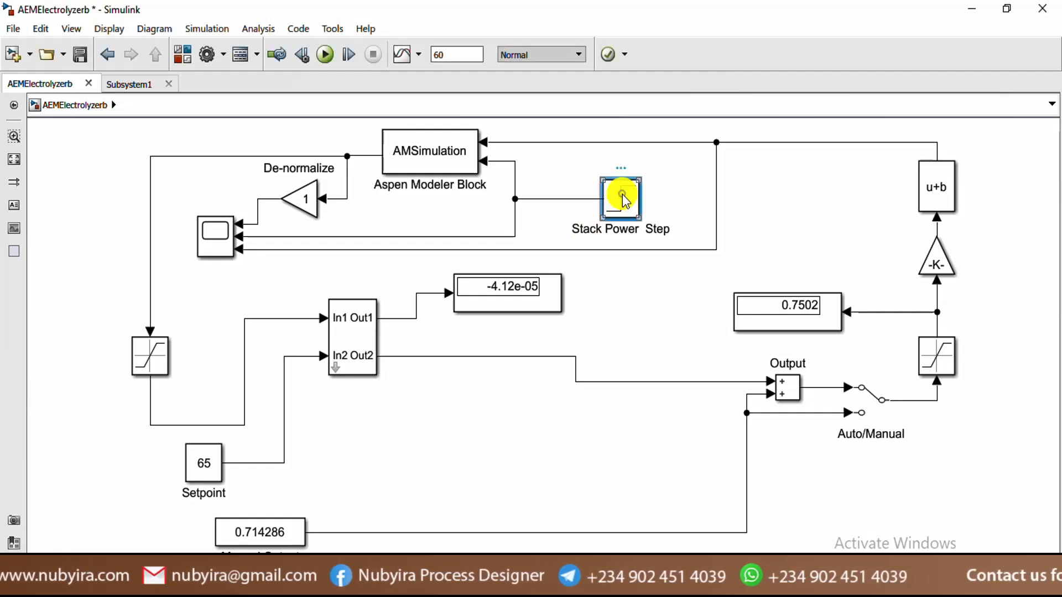
Replace the Stack Power Step with a Sine Wave block found by searching 'sine'
double_click(622, 199)
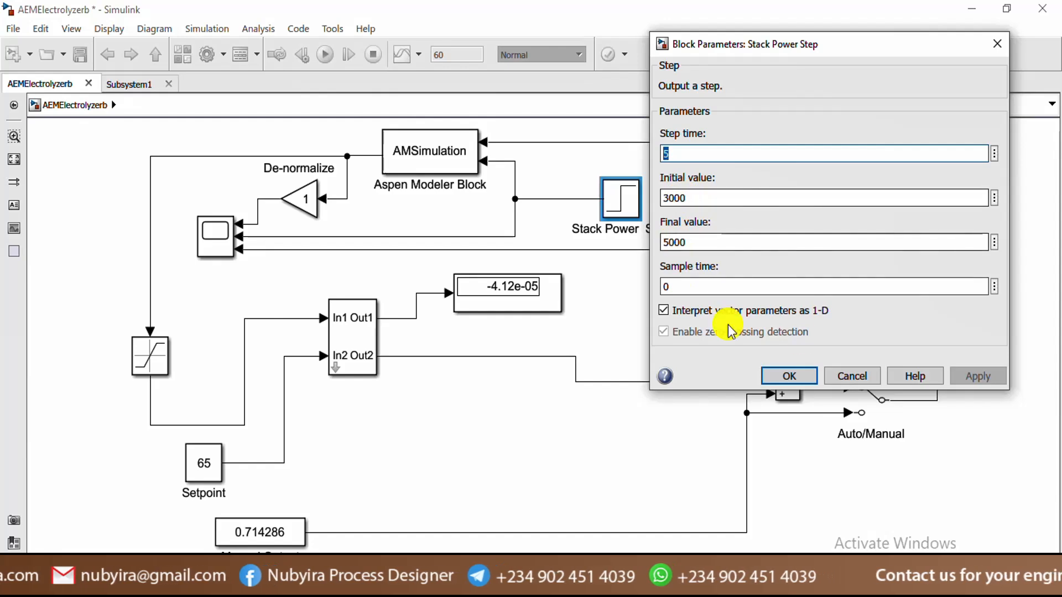
click(789, 376)
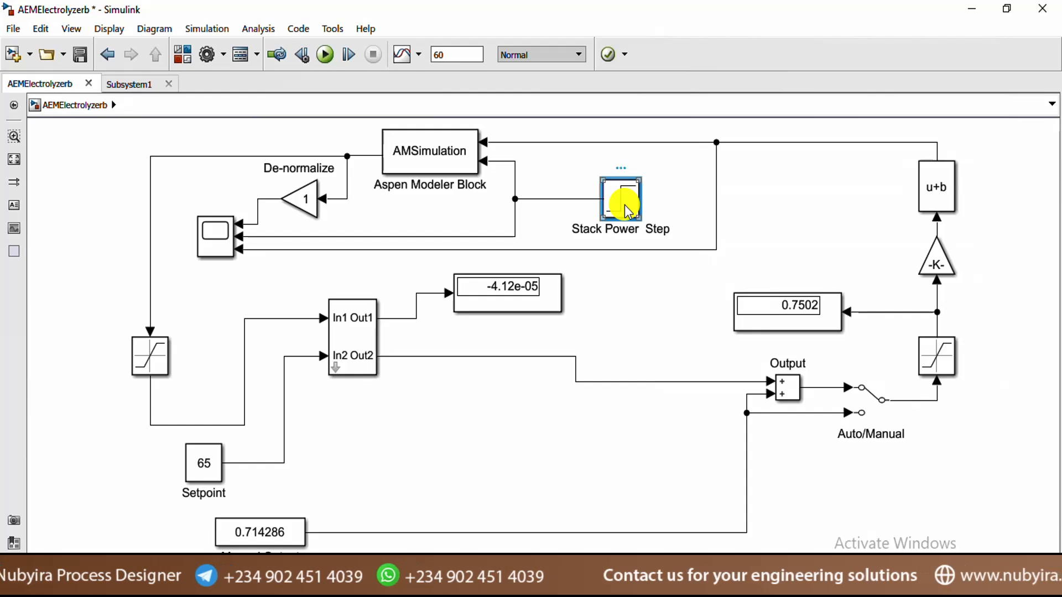
key(Delete)
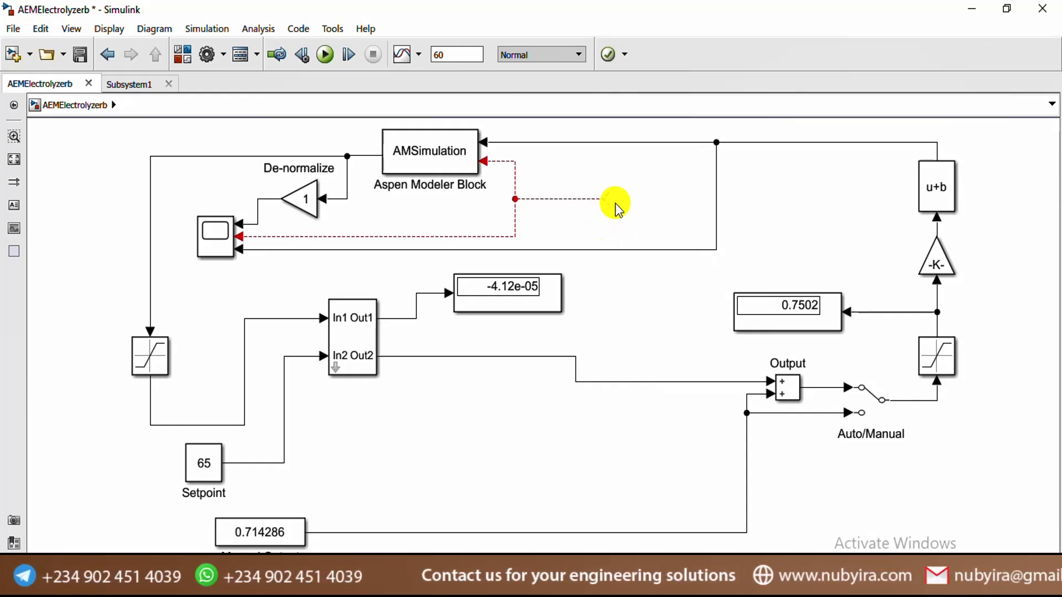
double_click(615, 204)
text(sin)
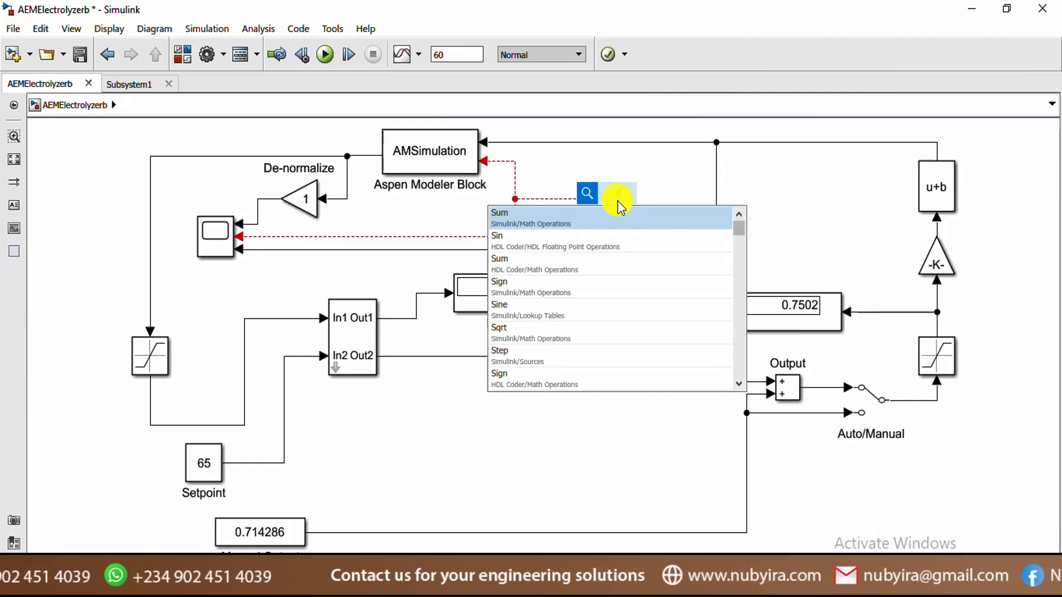
text(w)
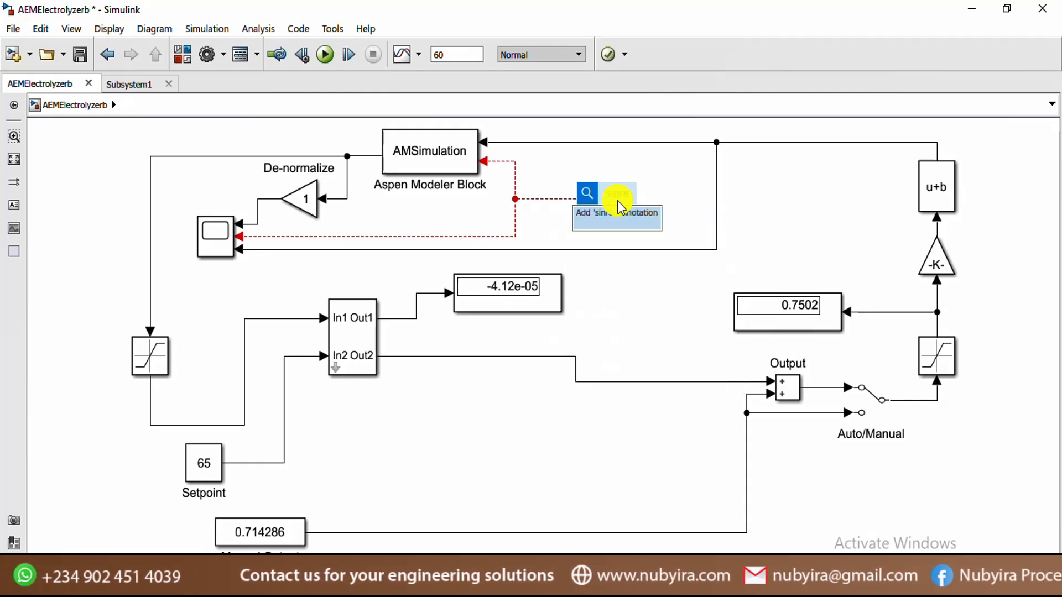
key(BackSpace)
text(e)
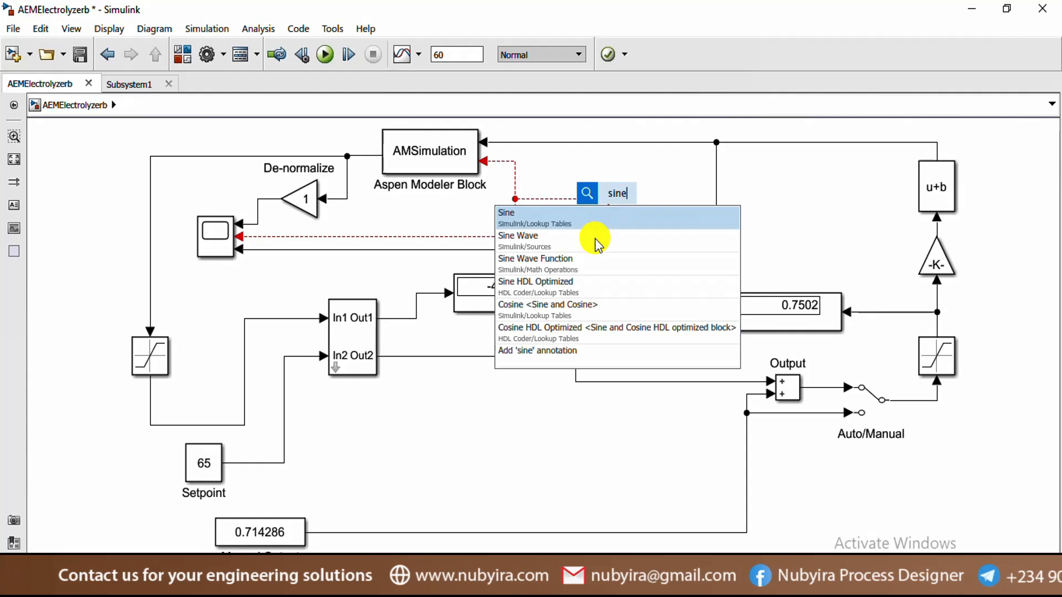
key(Escape)
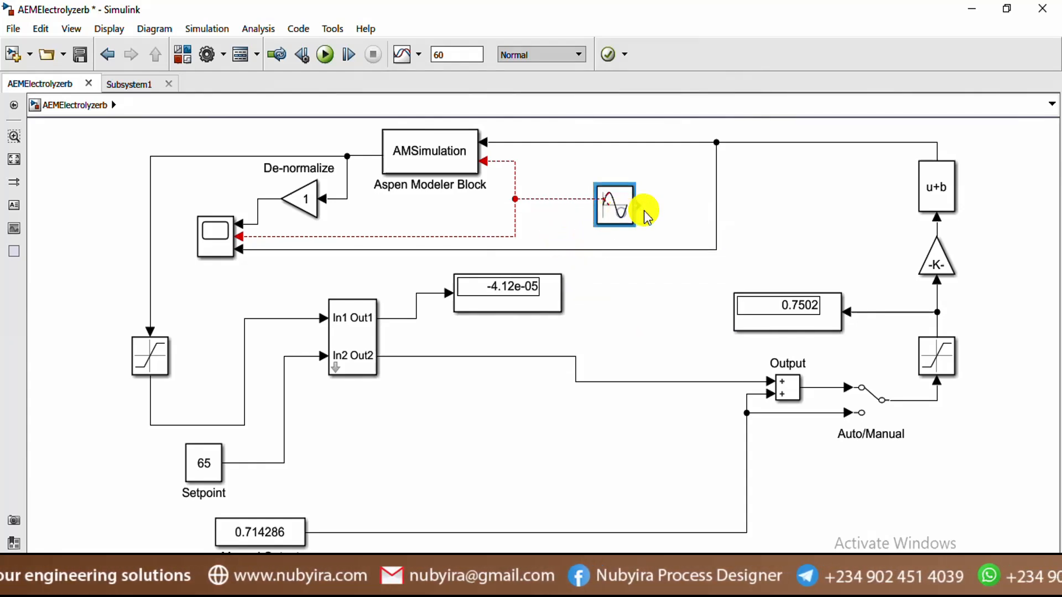
click(575, 155)
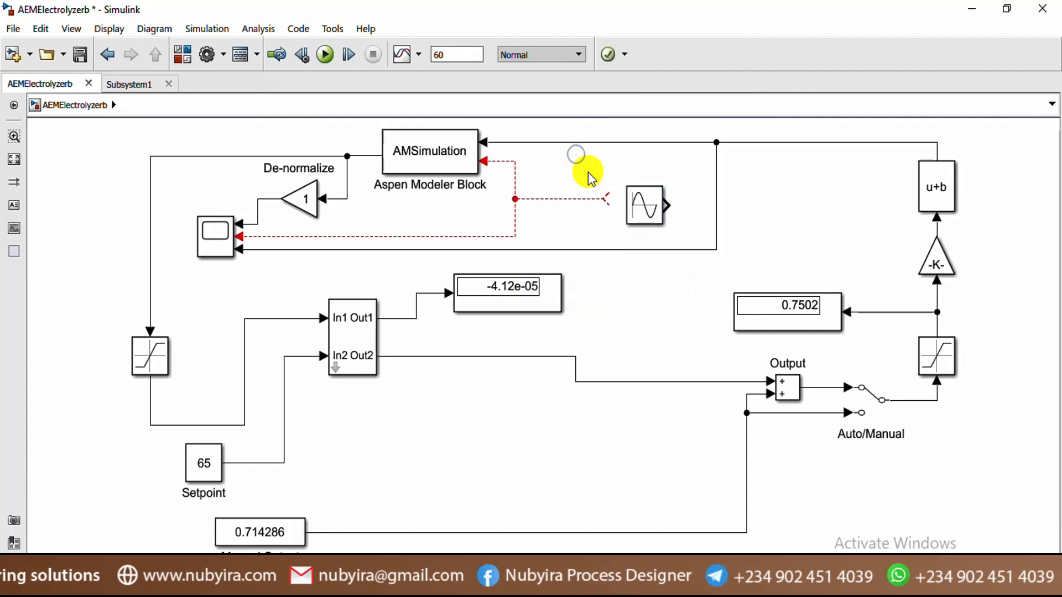
Flip the Sine Wave block to face left and join its output to the dangling signal line
click(647, 209)
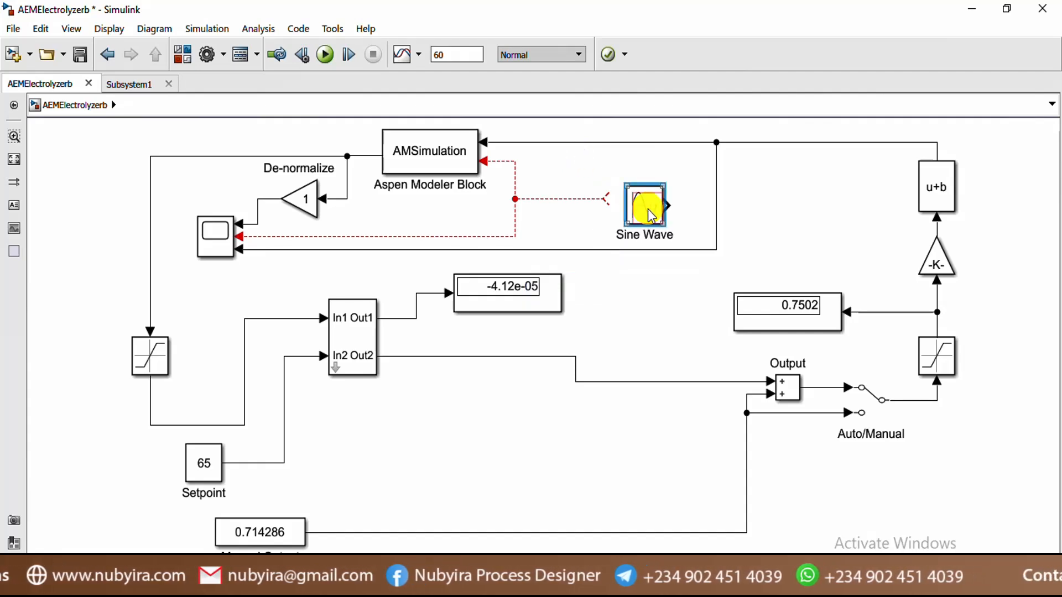
right_click(649, 211)
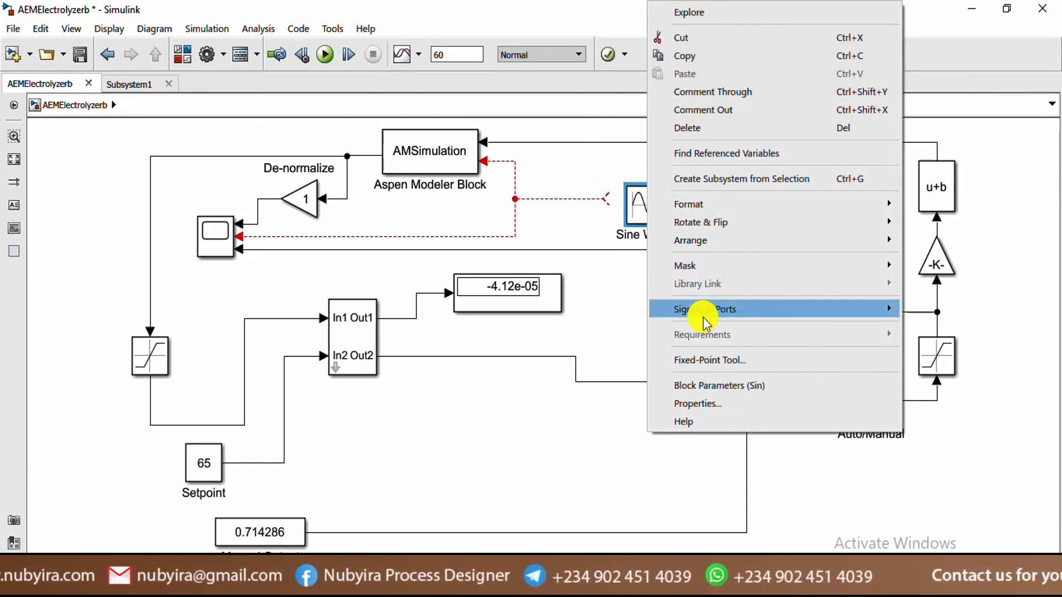
mouse_move(730, 222)
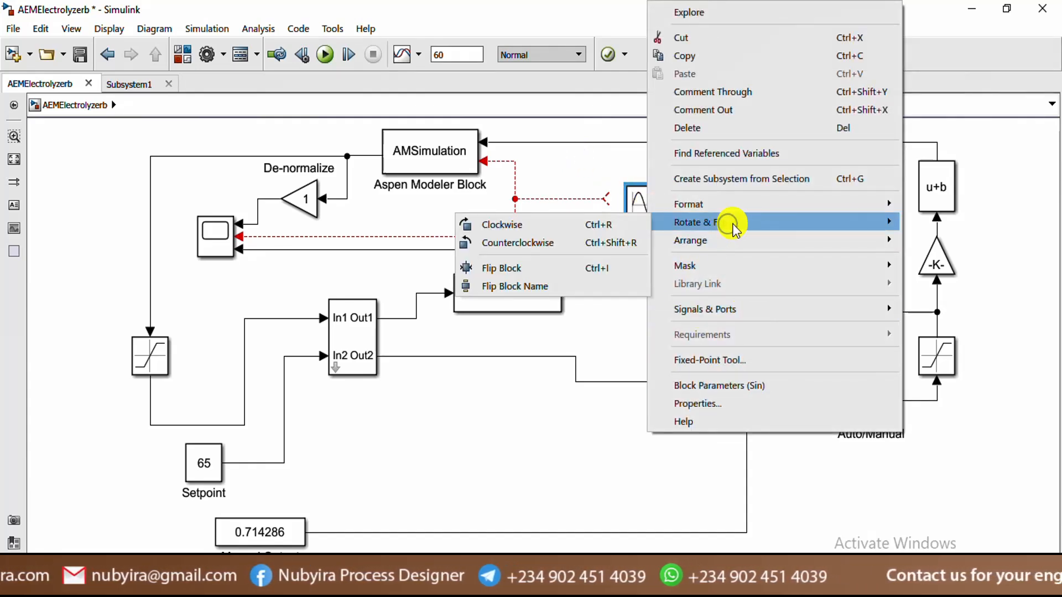
click(526, 268)
drag(646, 221, 628, 216)
click(679, 184)
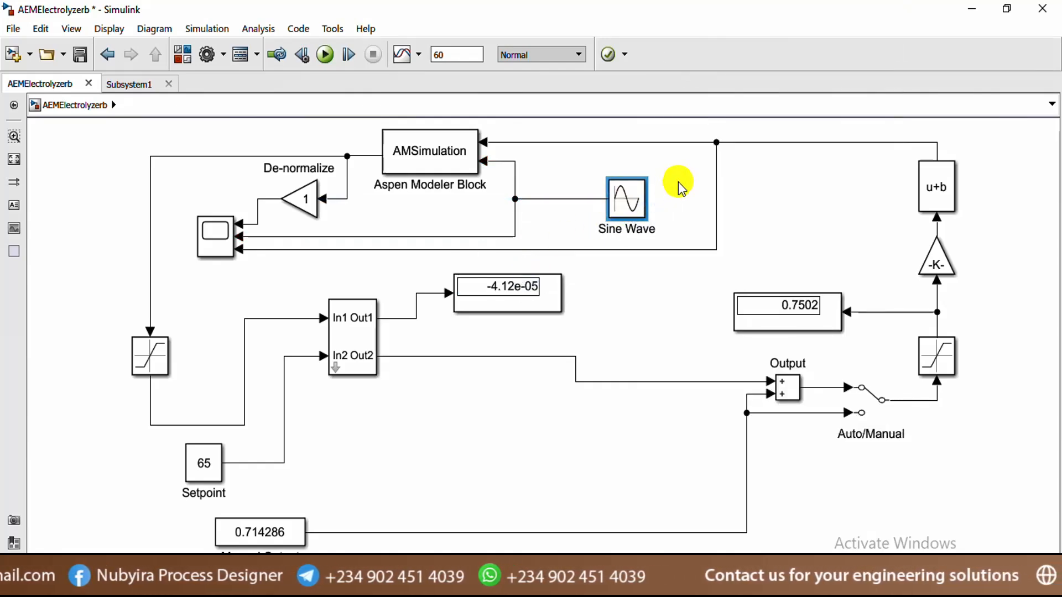
Set the Sine Wave amplitude to 1000 and bias to 4000
double_click(631, 201)
click(717, 334)
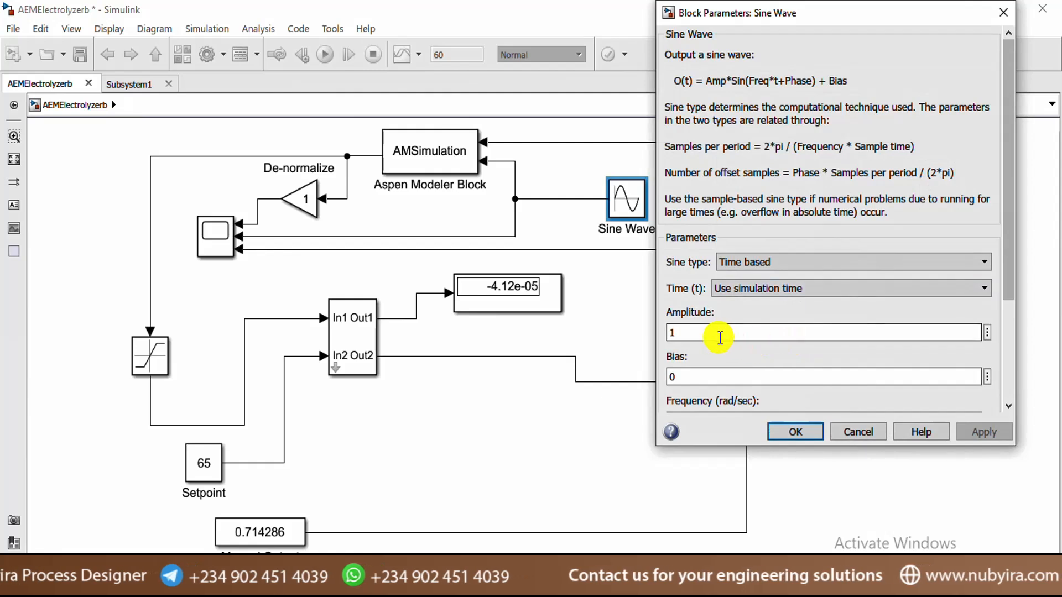
double_click(714, 334)
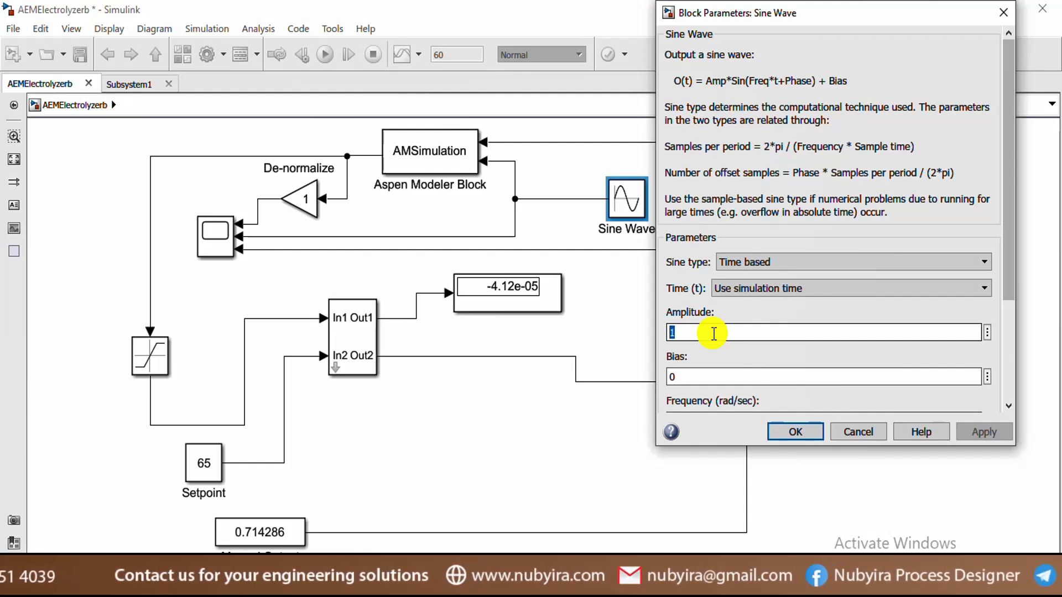
text(0)
key(BackSpace)
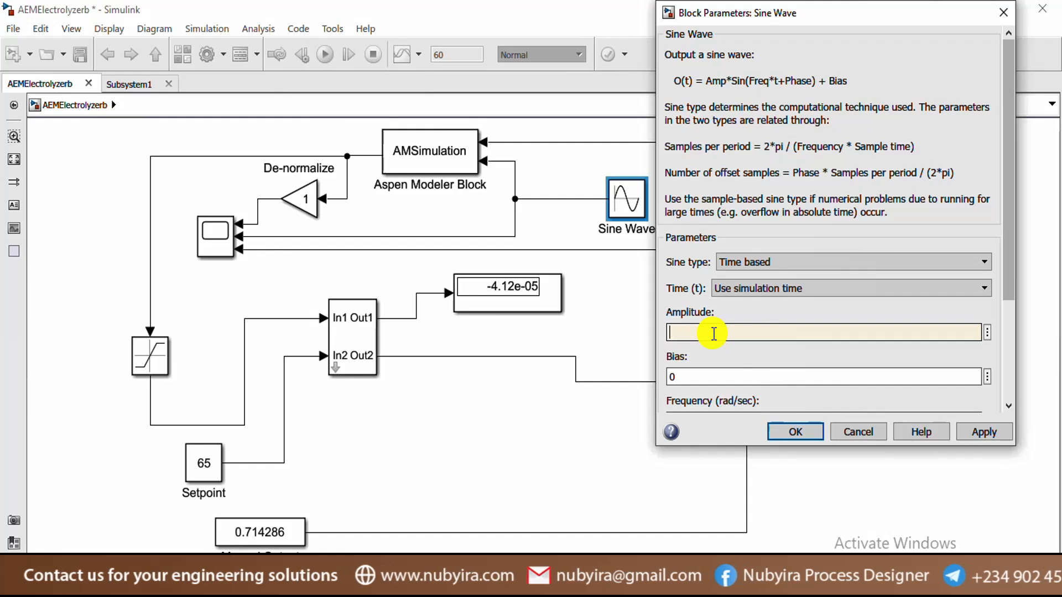
text(1000)
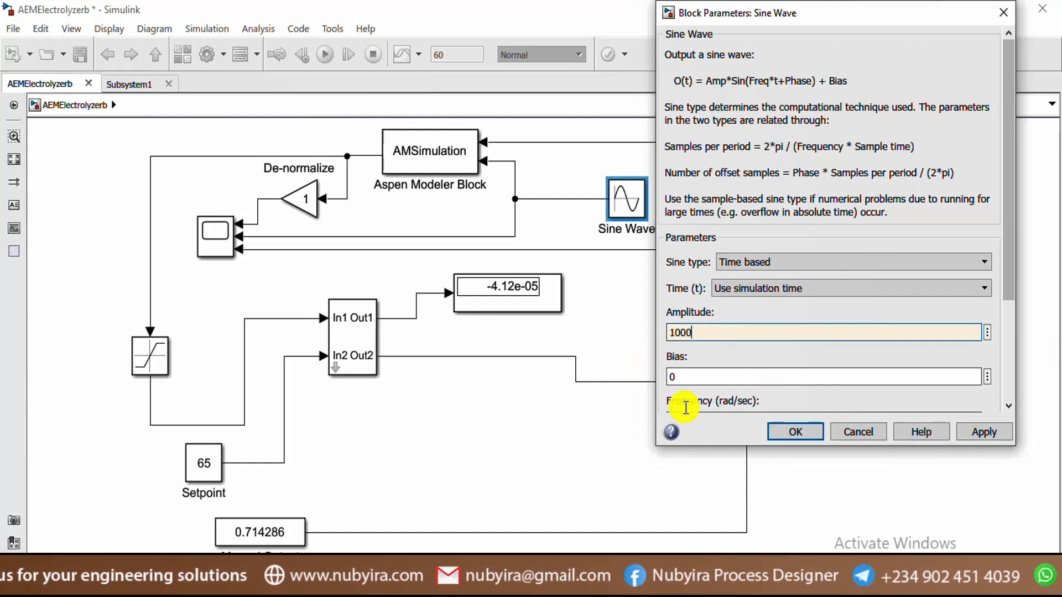
click(708, 379)
double_click(709, 381)
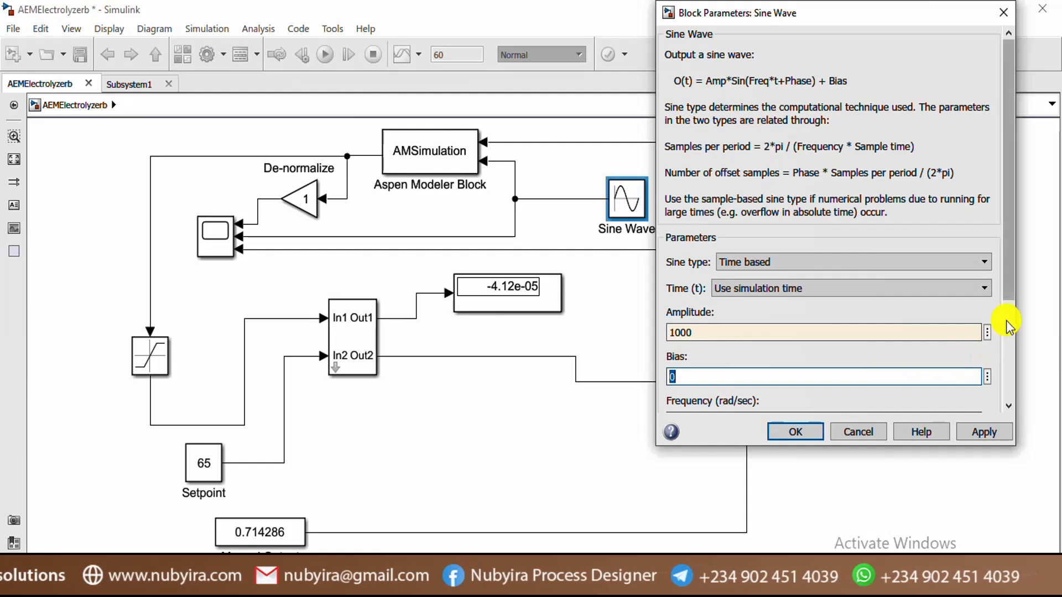
drag(1005, 292, 1015, 384)
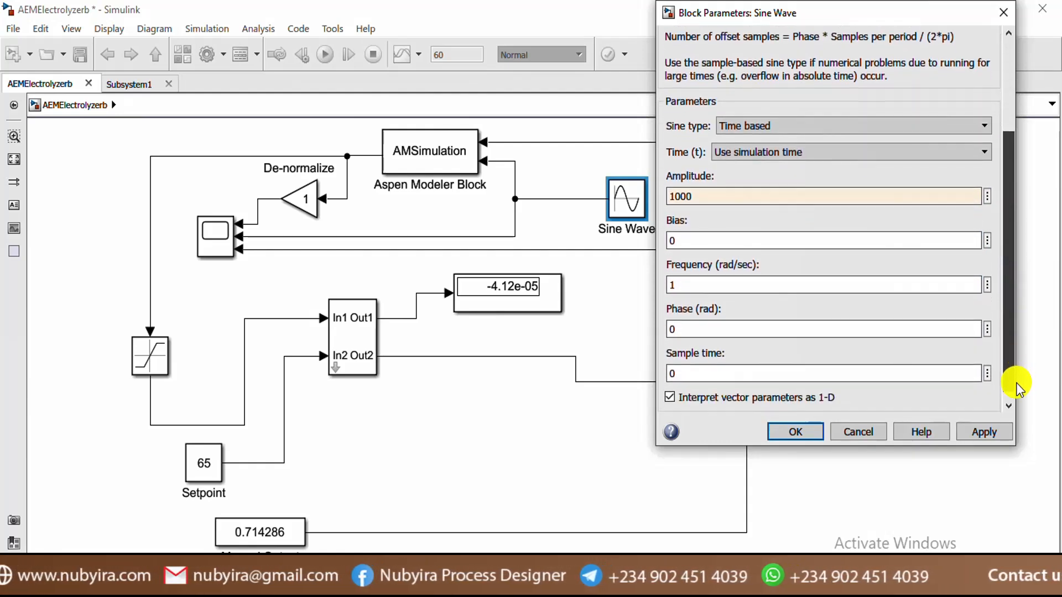
double_click(705, 286)
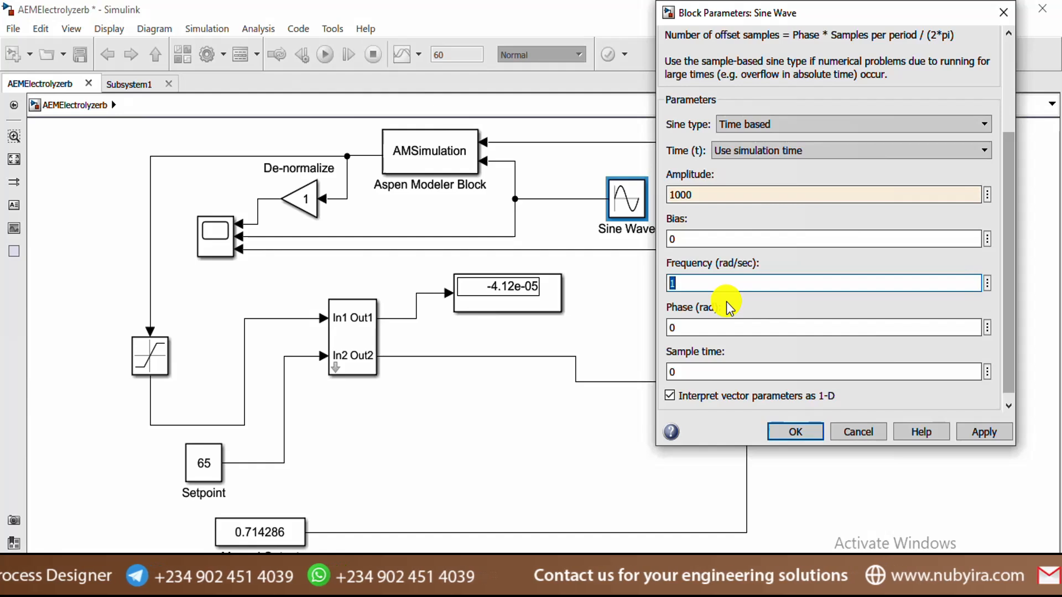
scroll(729, 307, down, 1)
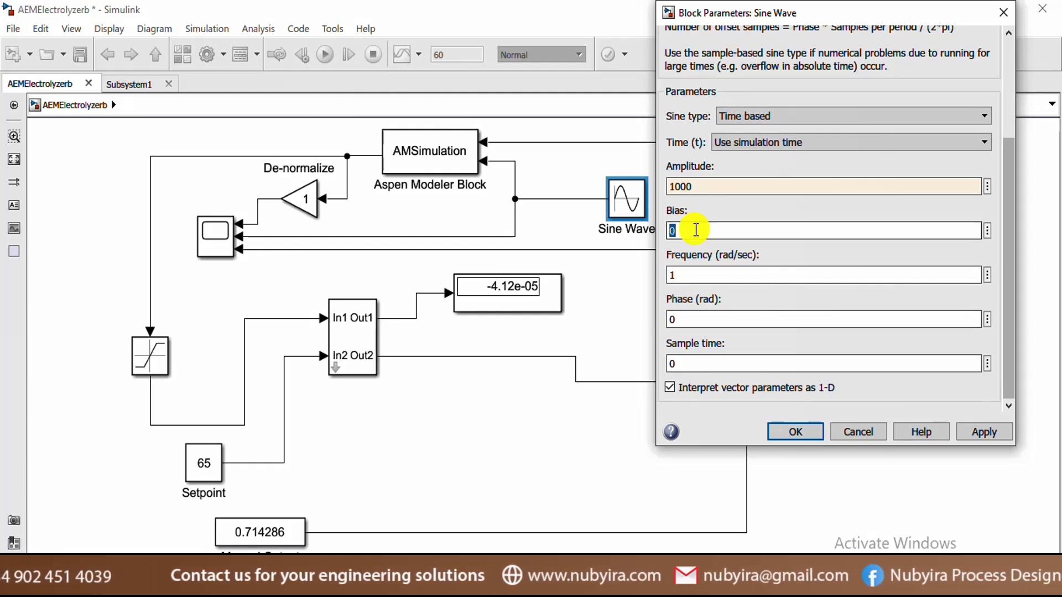
text(2)
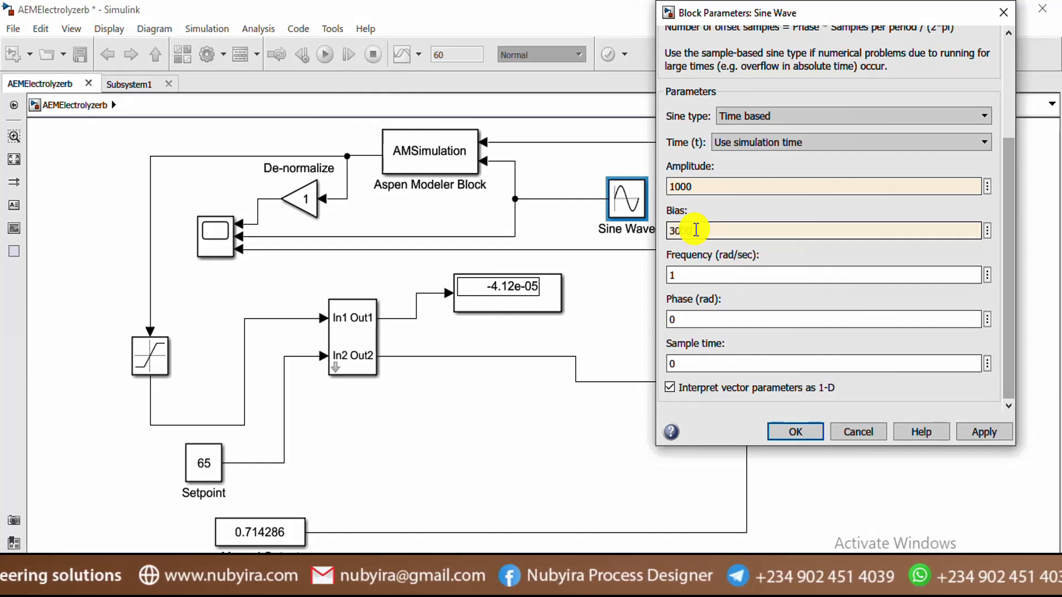
key(BackSpace)
key(BackSpace)
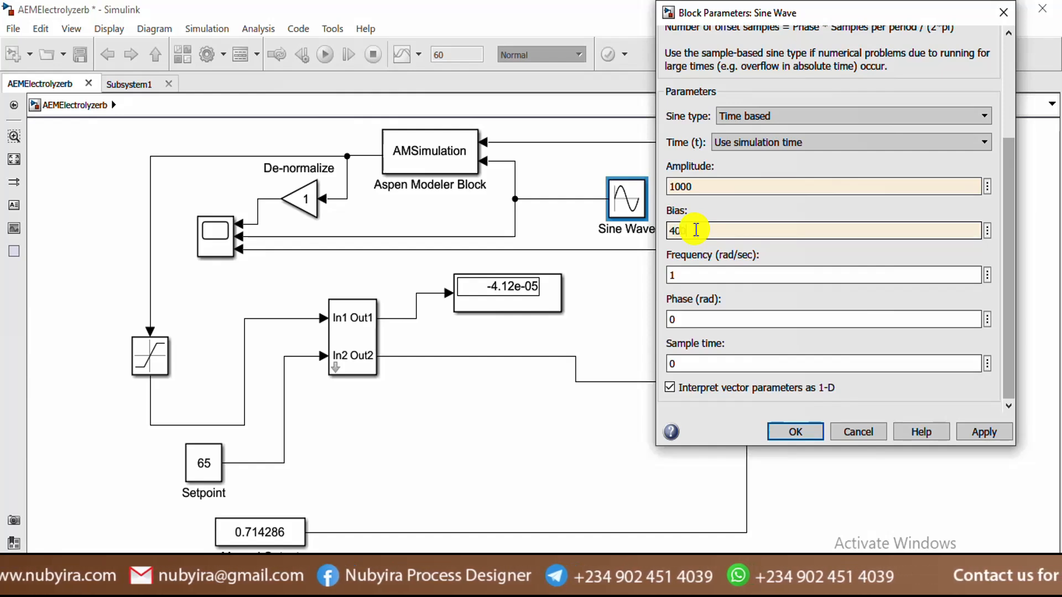
text(4000)
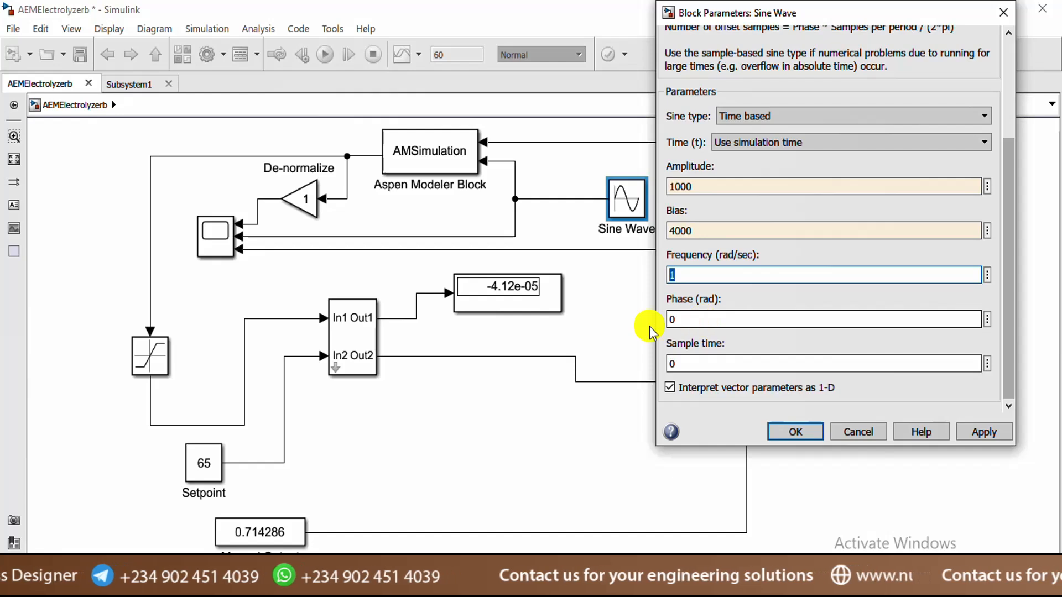
Set sample time to 1, review frequency 1 and phase 0, and apply the sine settings
double_click(736, 316)
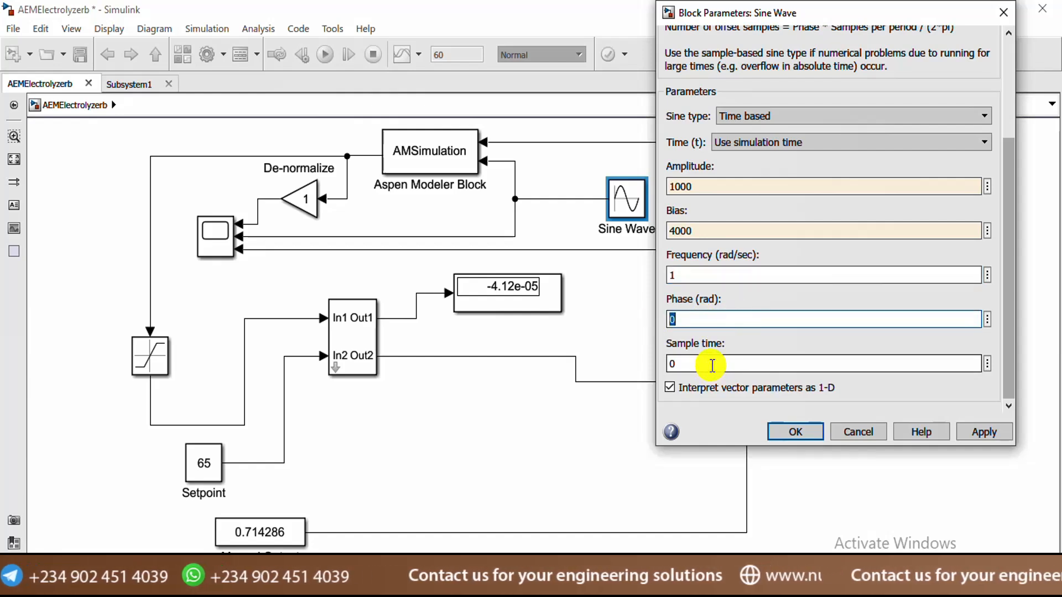
double_click(713, 367)
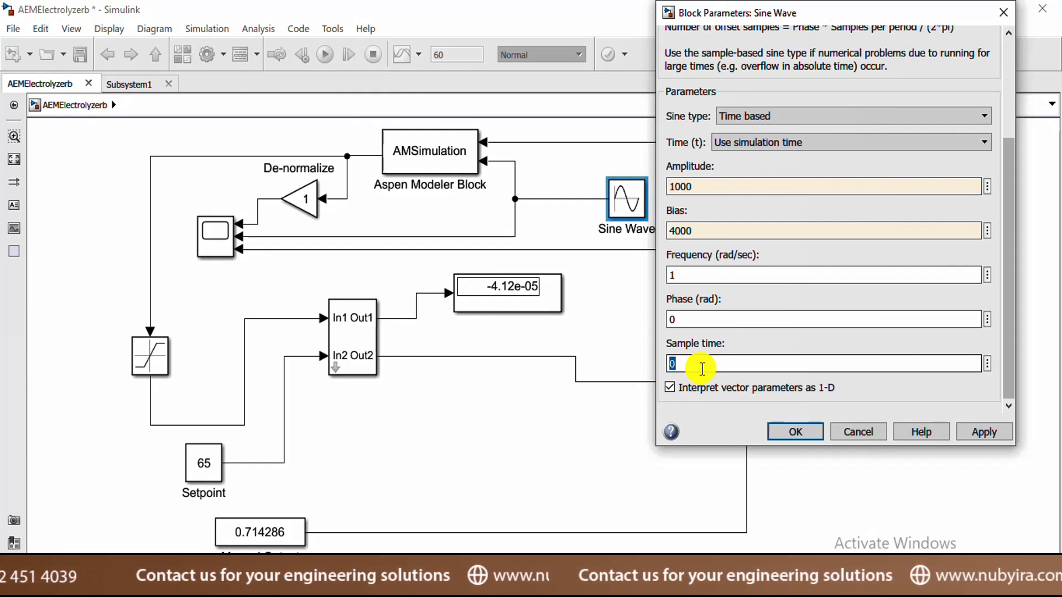
text(1)
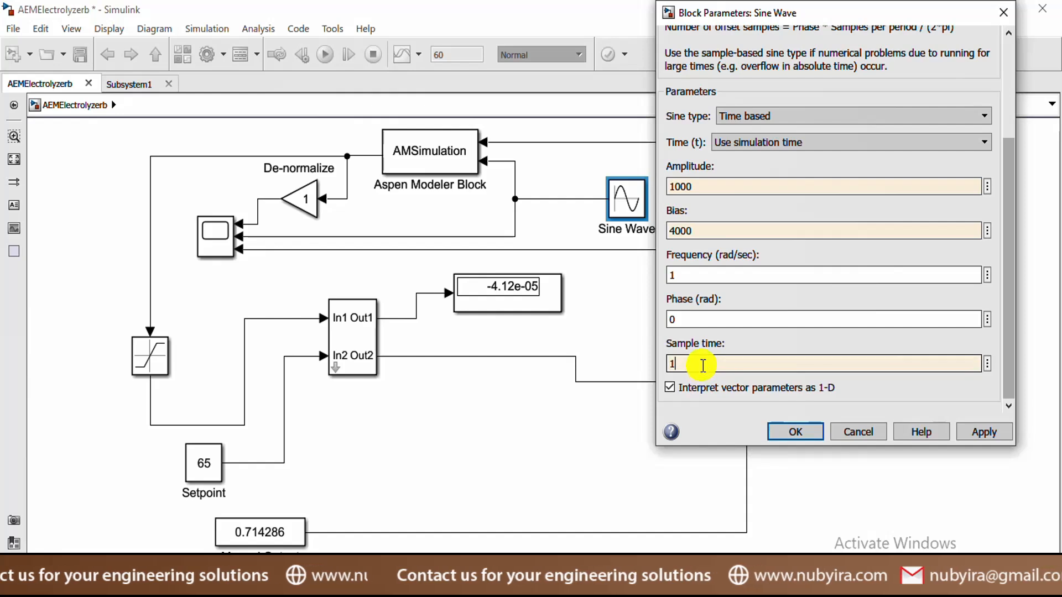
double_click(704, 319)
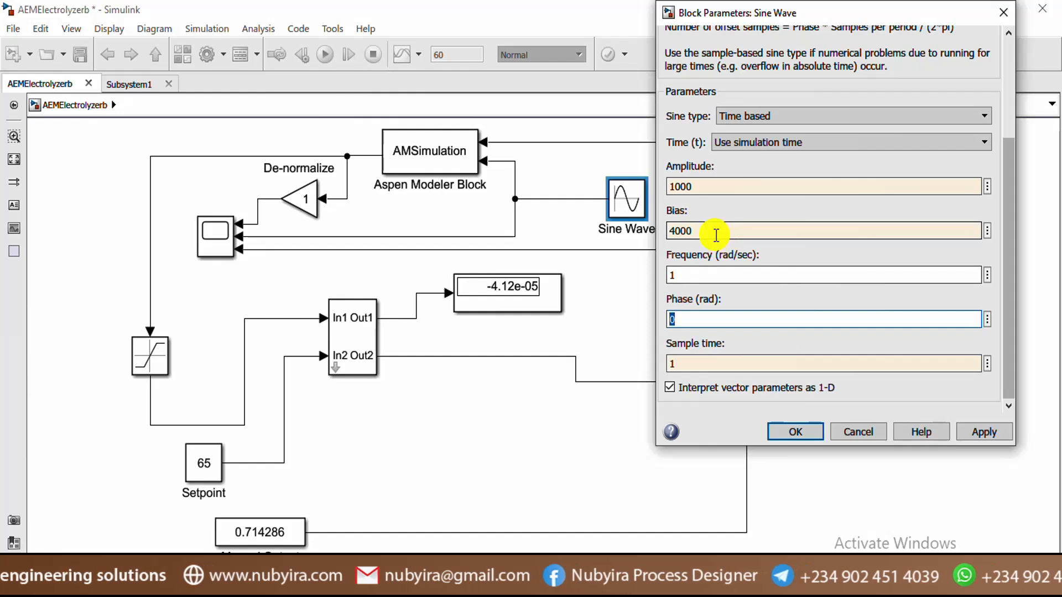
double_click(691, 363)
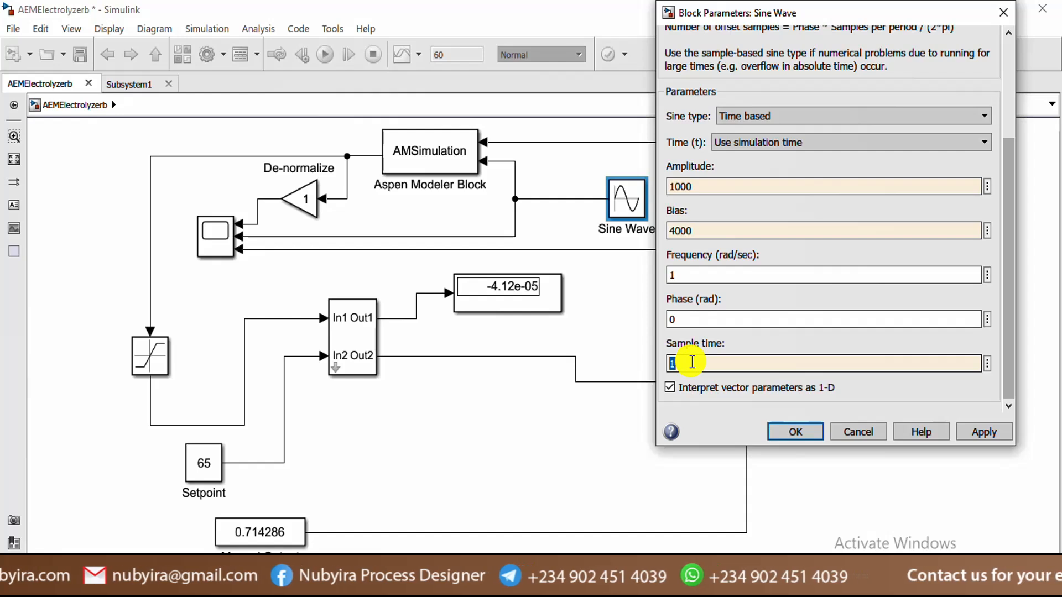
text(0)
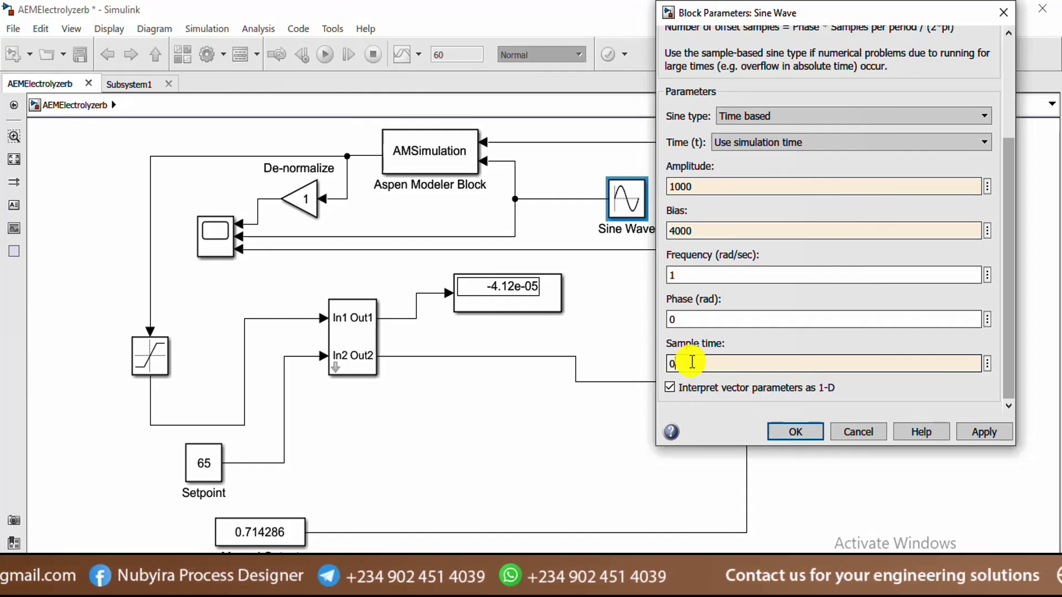
double_click(713, 319)
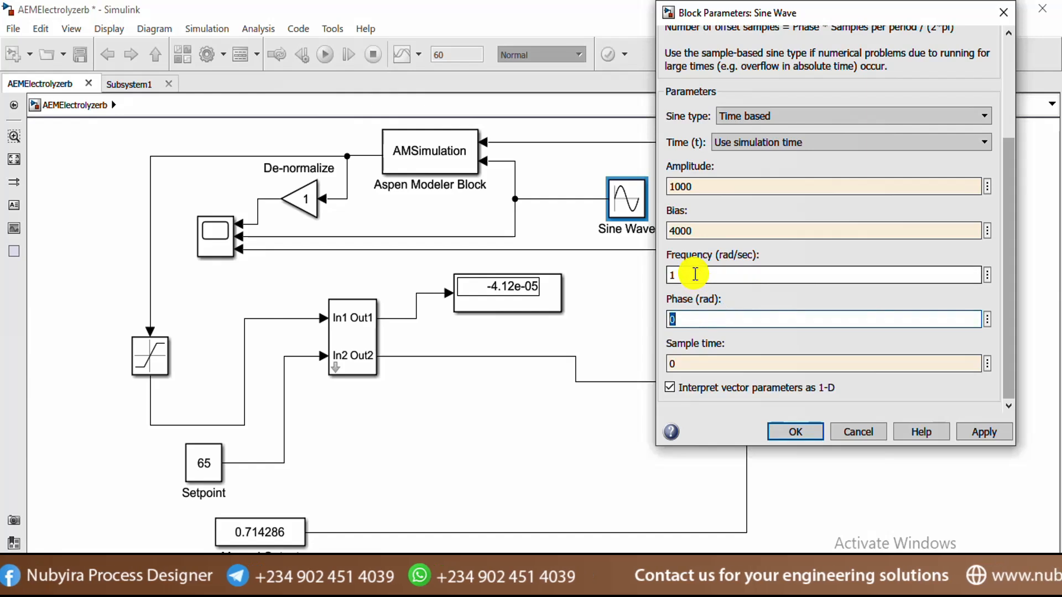
double_click(695, 274)
double_click(695, 229)
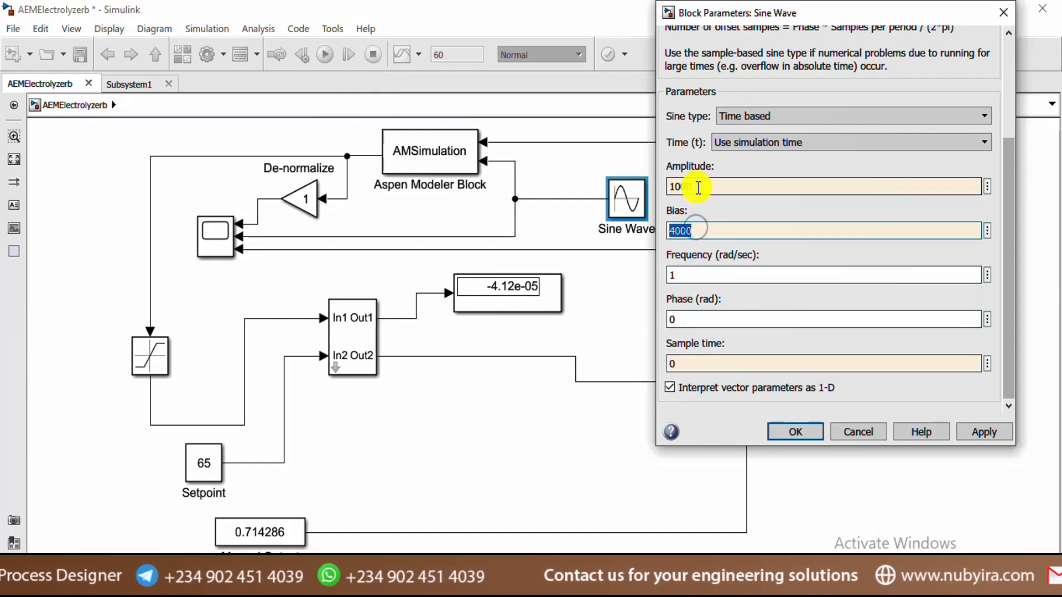
double_click(698, 186)
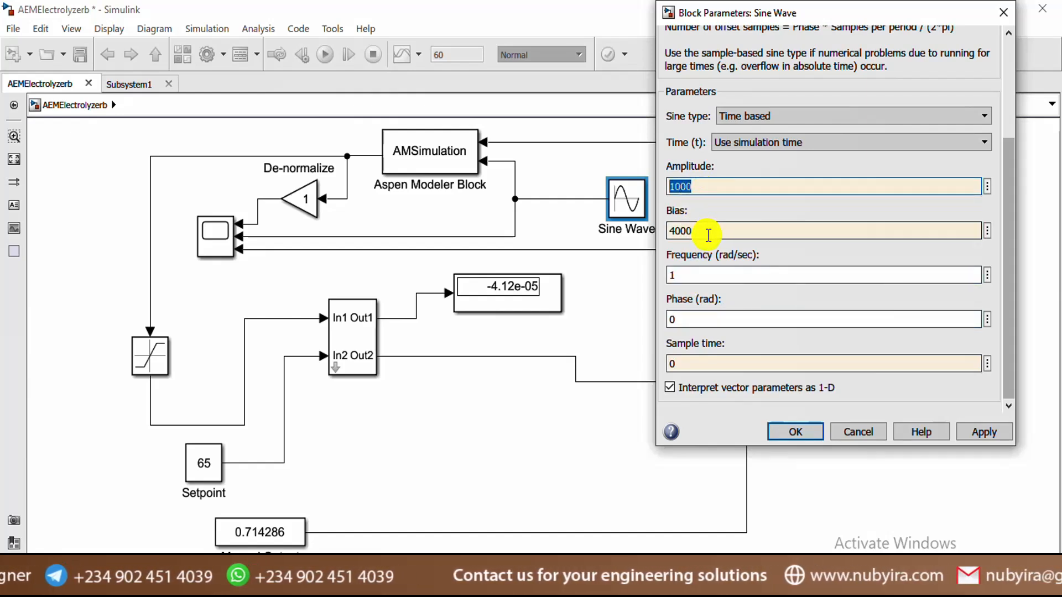
double_click(708, 233)
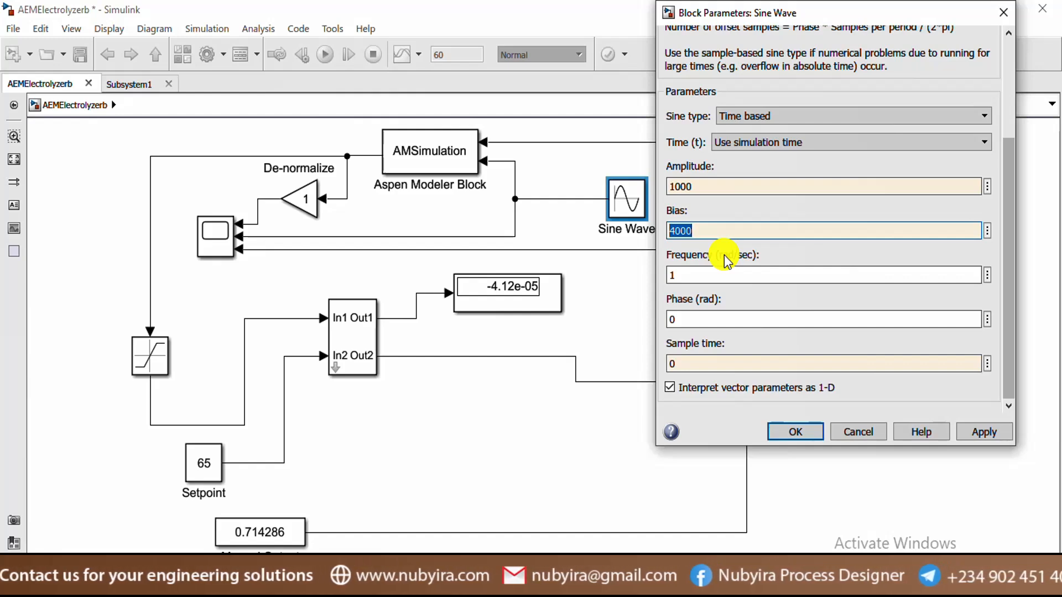
double_click(685, 364)
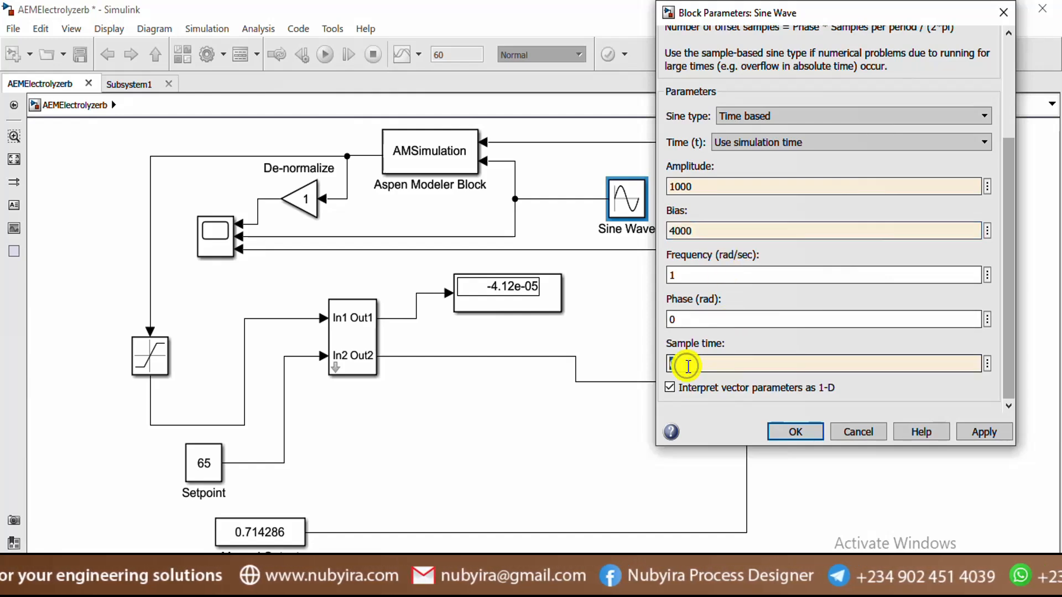
text(1)
double_click(704, 319)
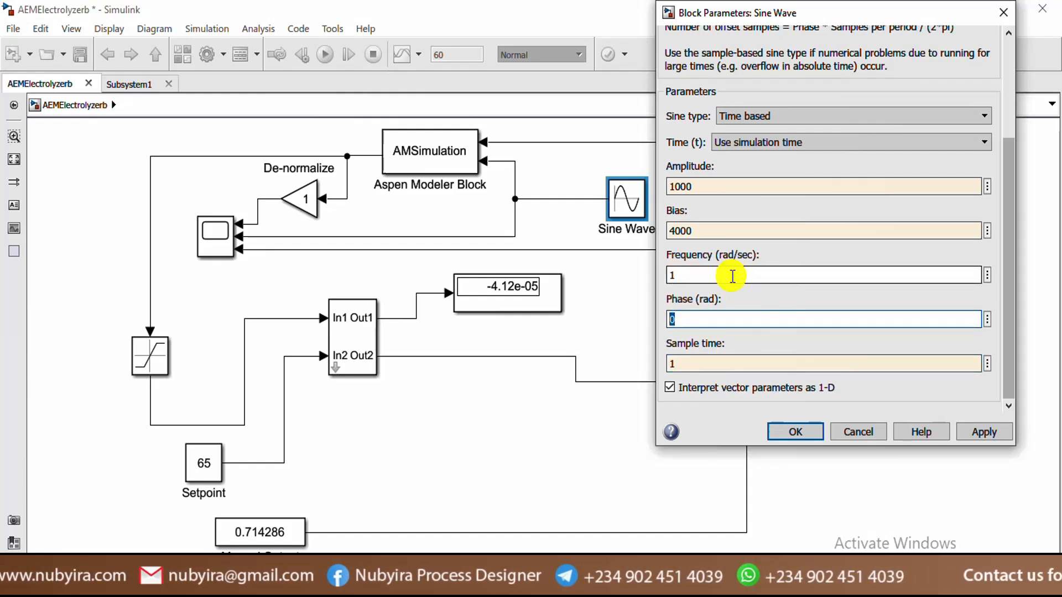
click(756, 303)
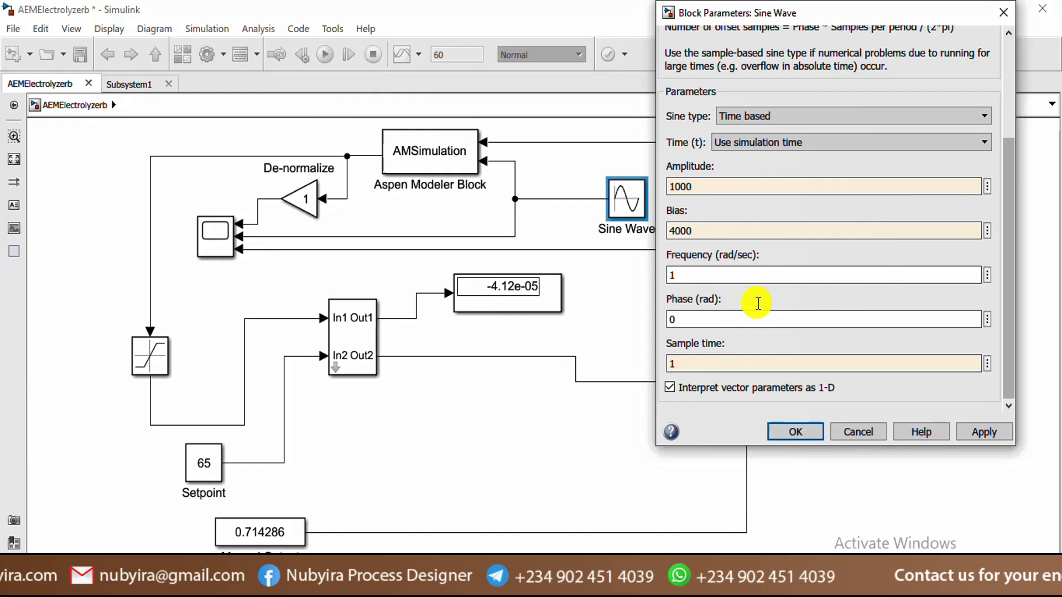
click(987, 431)
Save AEMElectrolyzerb, then reopen the Sine Wave parameters to review them and close
click(785, 435)
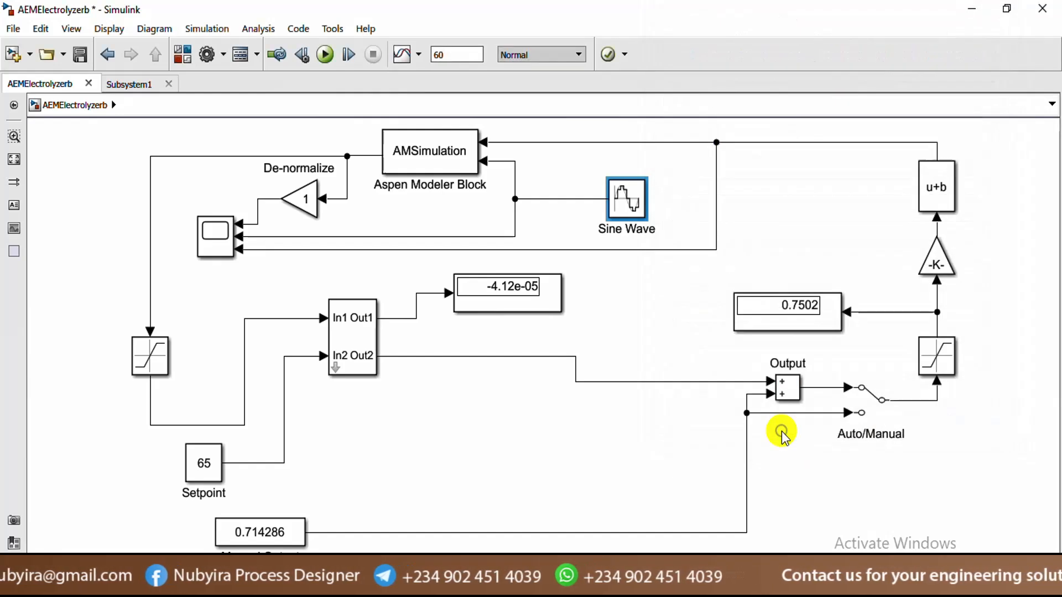
click(80, 55)
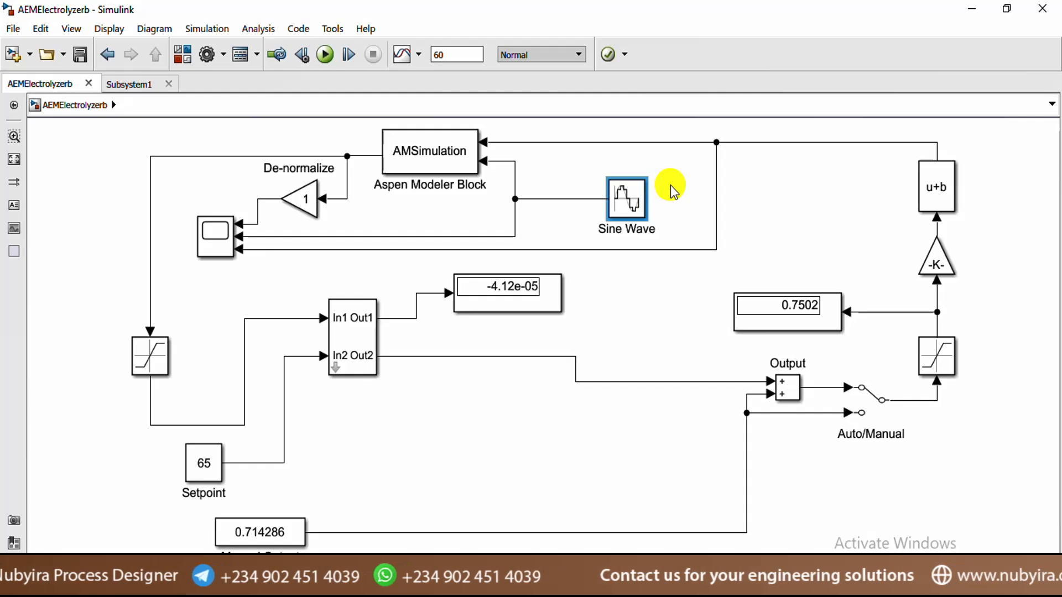
click(628, 208)
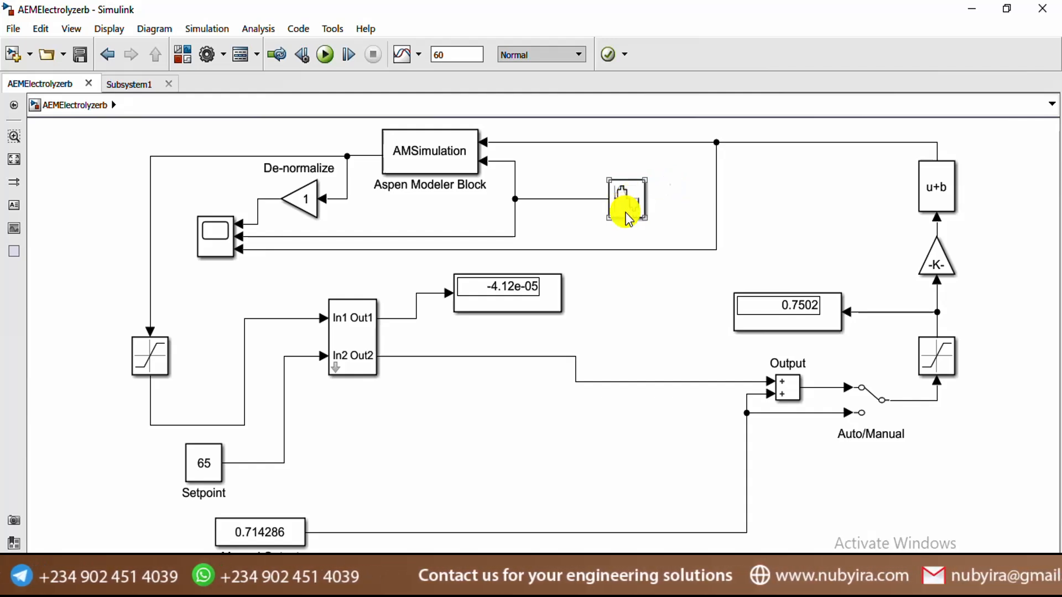
double_click(629, 210)
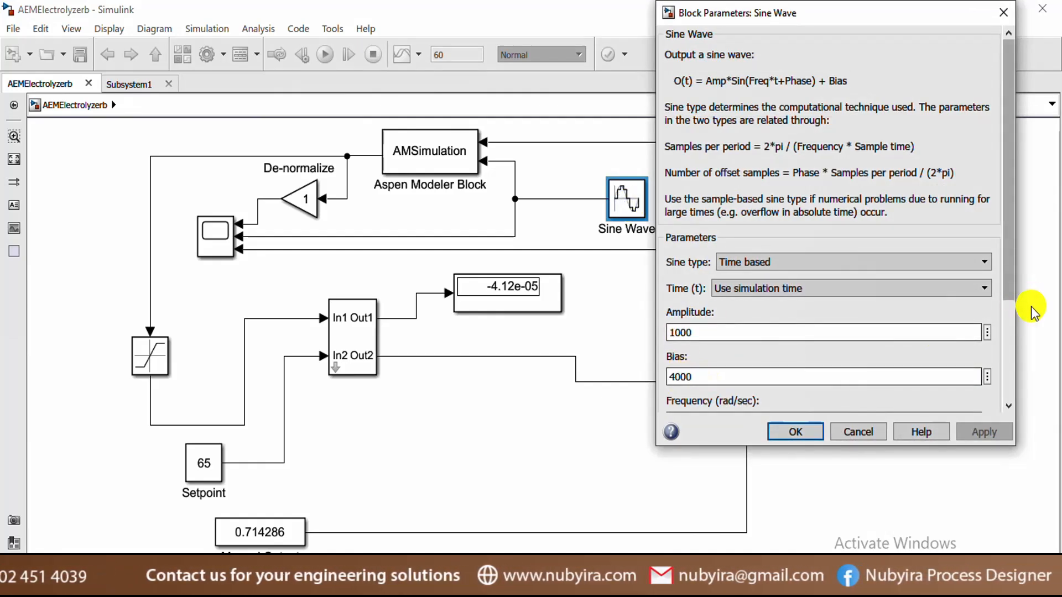
click(1006, 352)
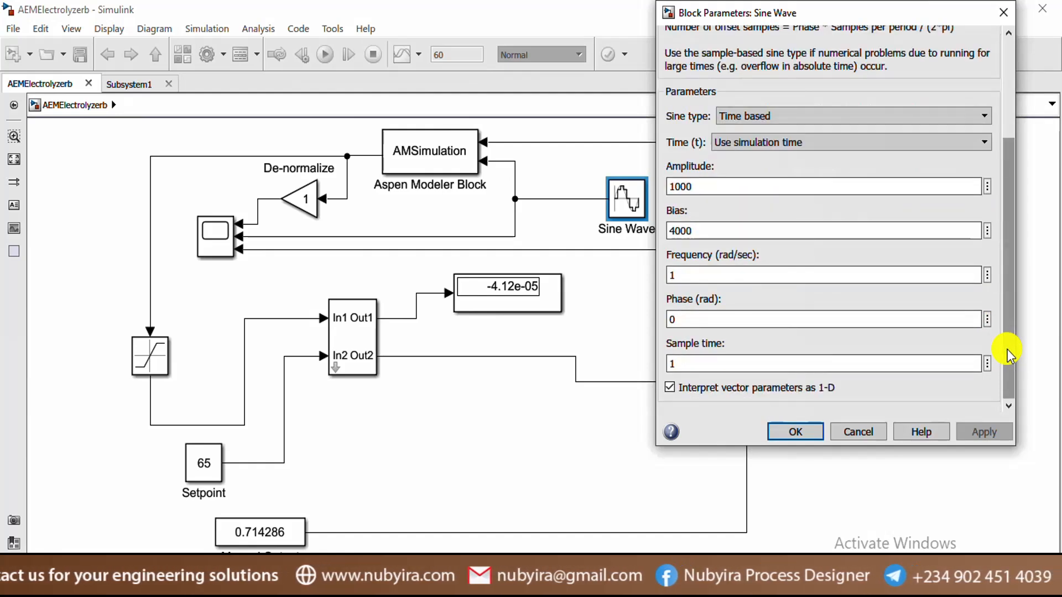
click(796, 430)
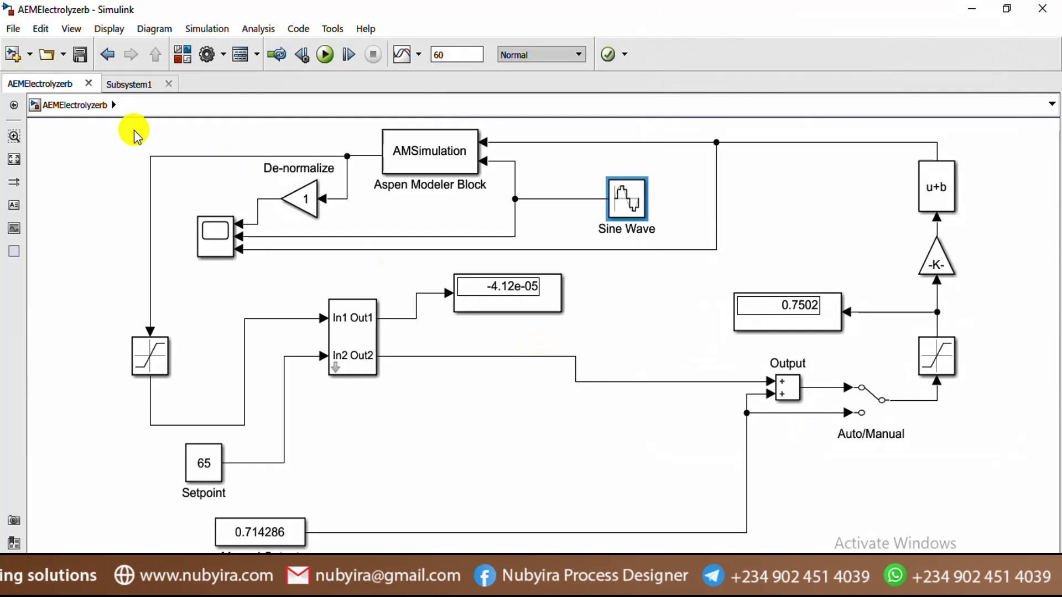
Run the electrolyzer simulation, watch the scope, then stop it with displays at 0.07357 and 0.4865
click(83, 56)
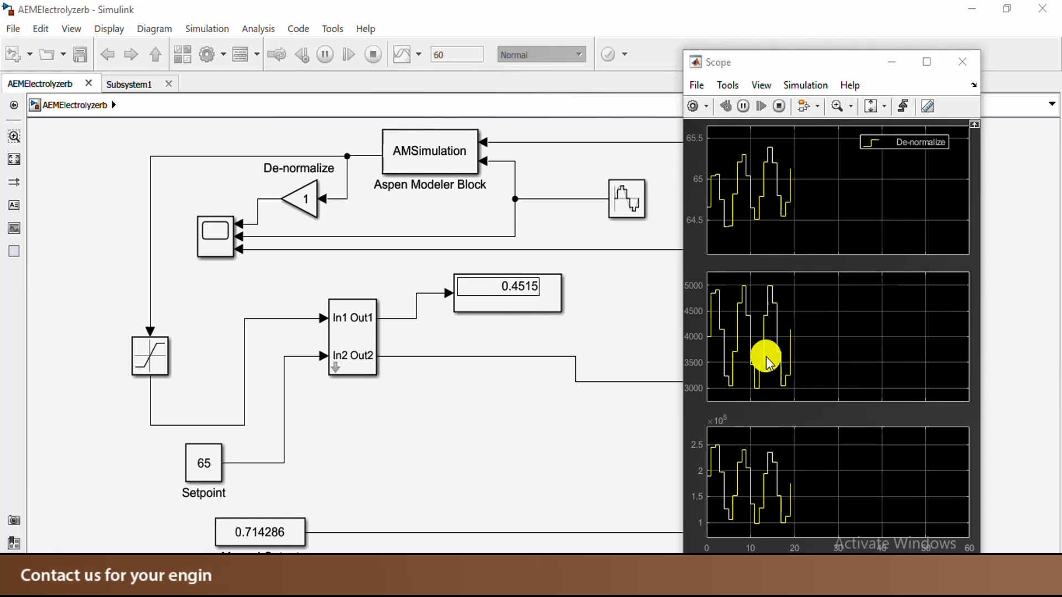
click(359, 75)
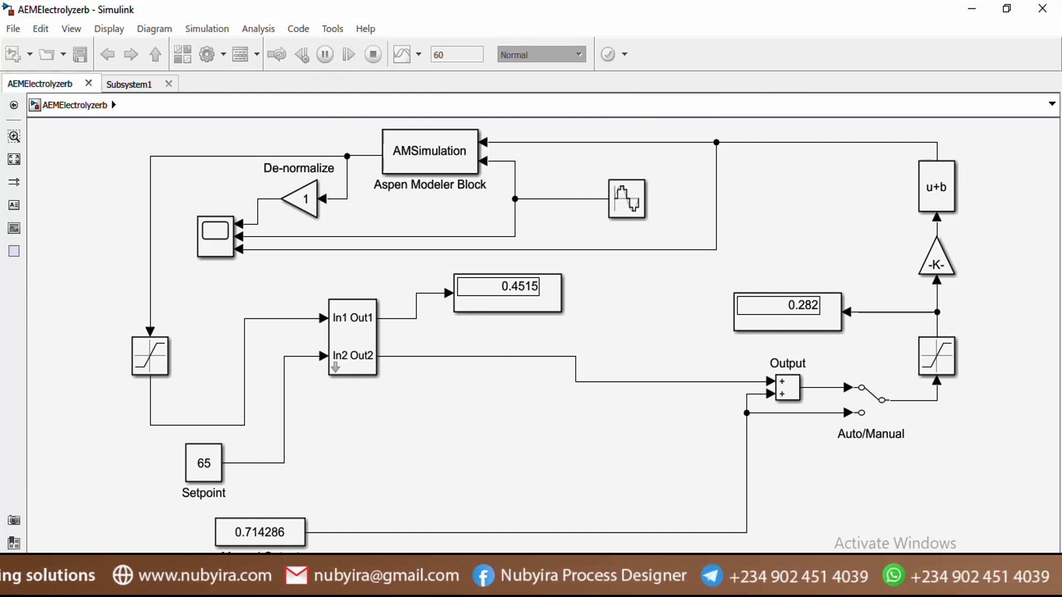
click(597, 548)
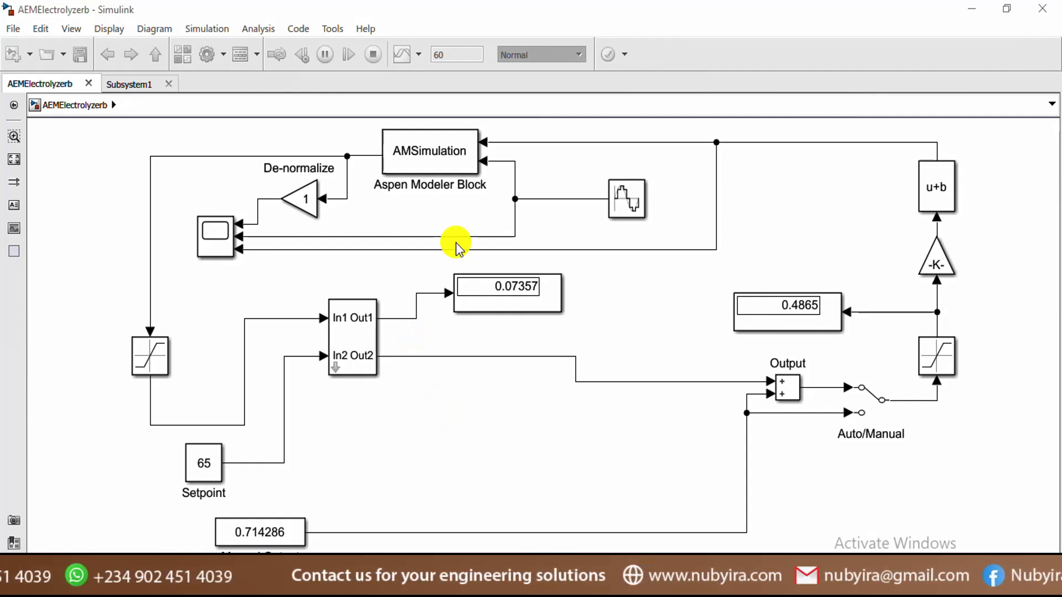
click(624, 199)
Set the Sine Wave block's sample time to 0 and frequency to 0.1 rad/s, then apply
double_click(623, 199)
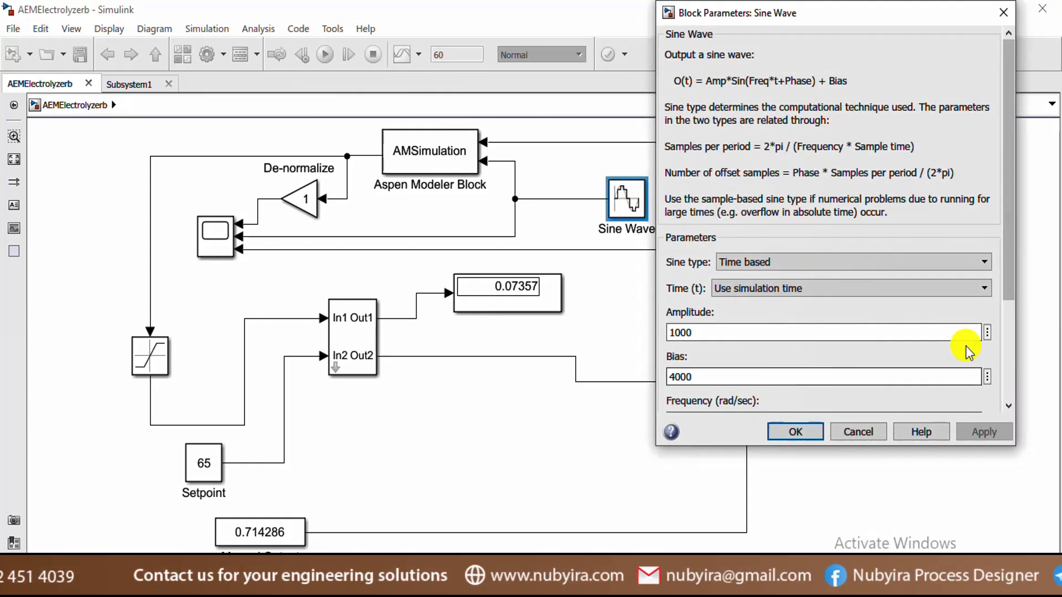
click(1007, 346)
click(685, 364)
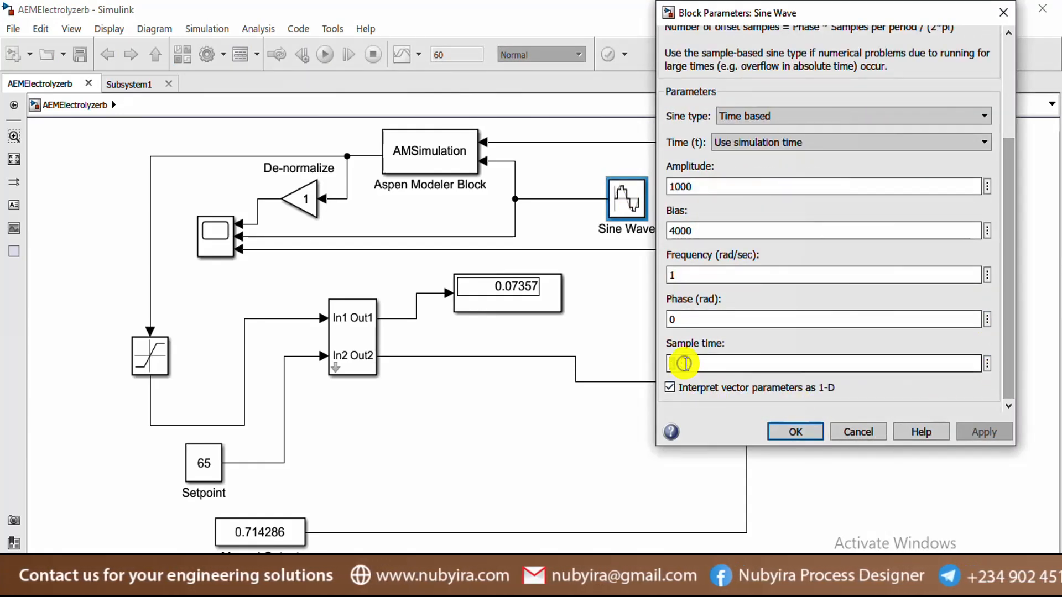
text(0)
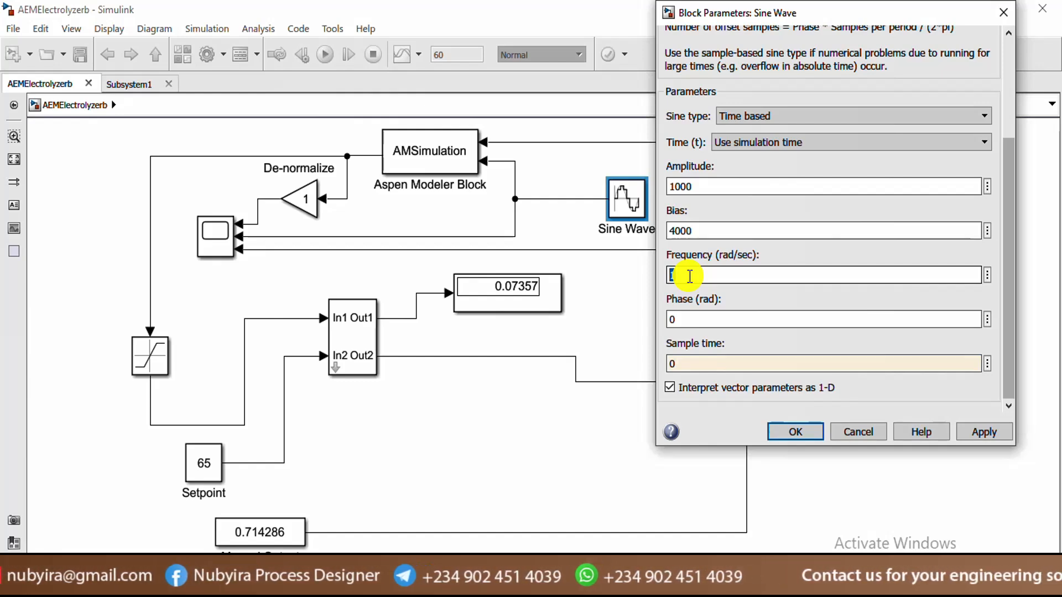
text(0)
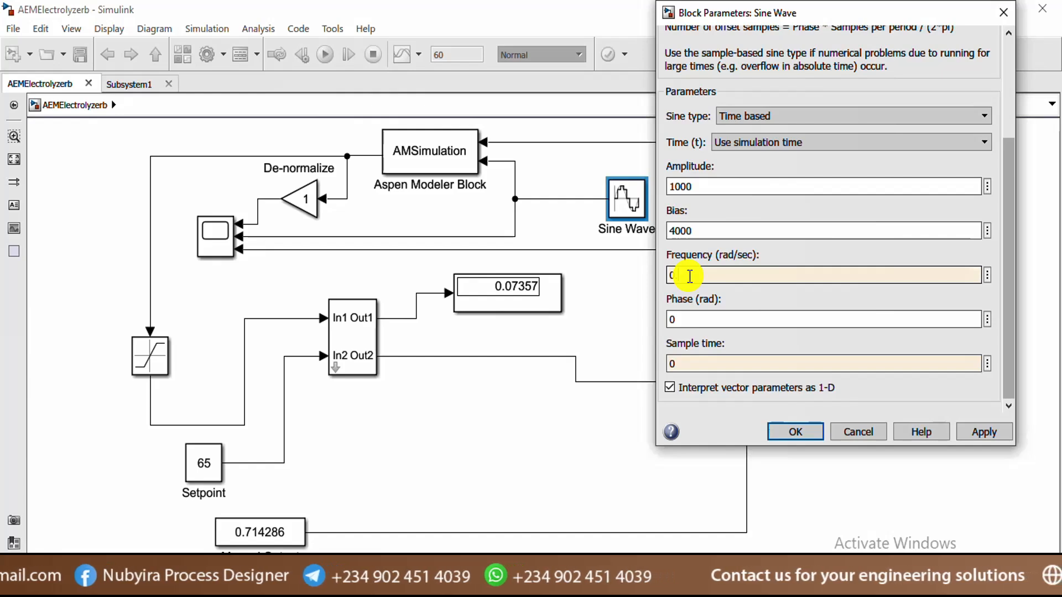
text(.1)
double_click(688, 320)
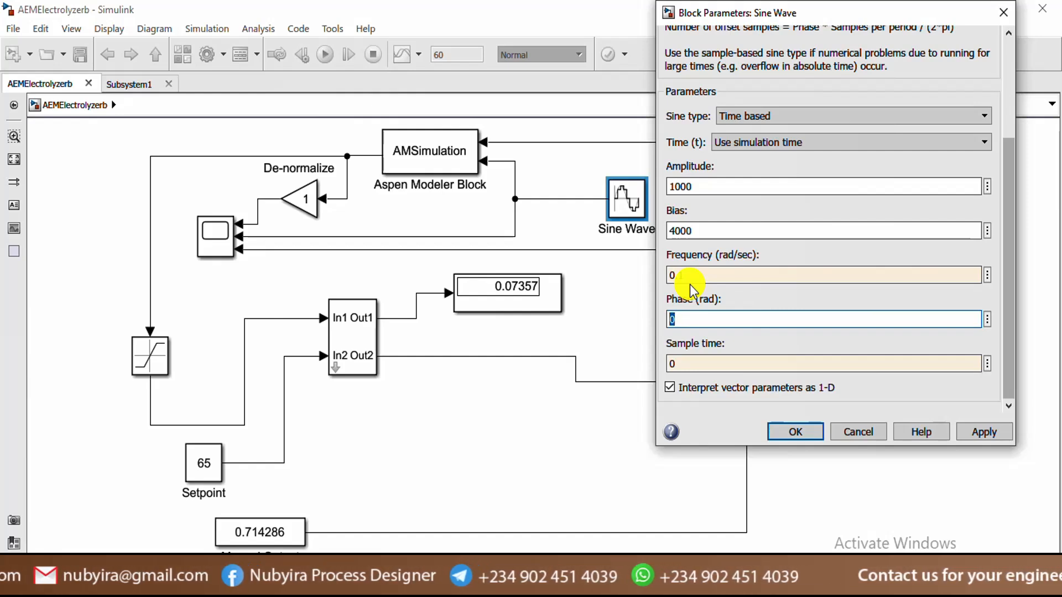
click(979, 433)
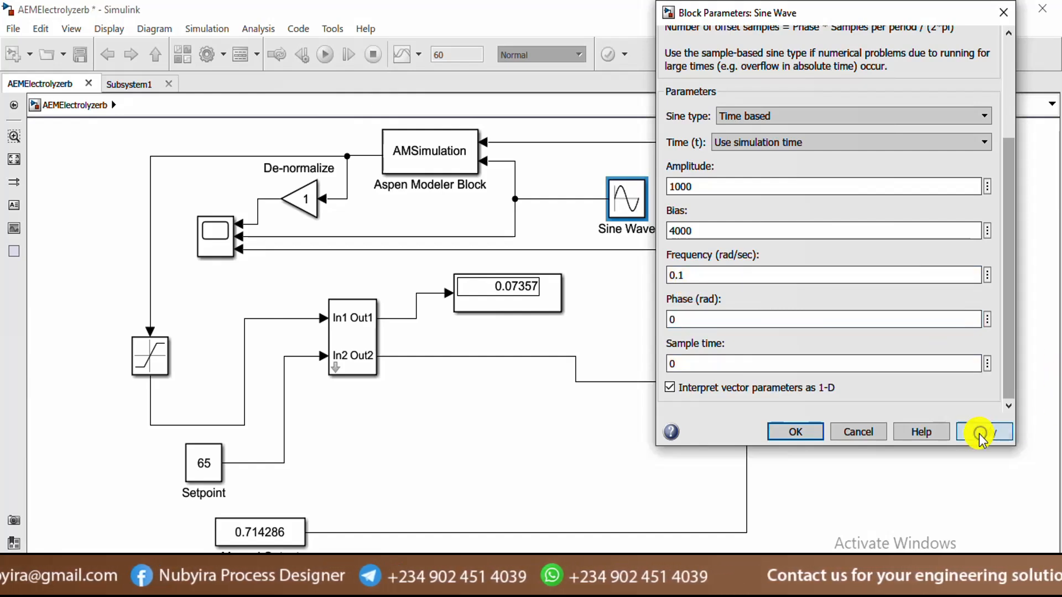
click(795, 432)
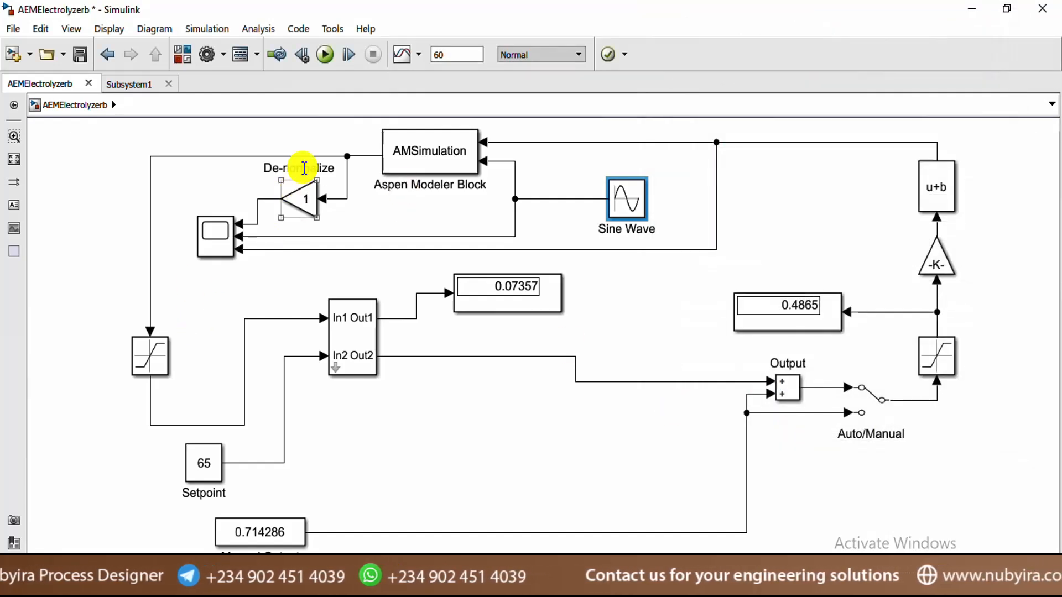
Run the simulation, inspect the algebraic-loop error at 49 s, and close the Diagnostic Viewer
click(324, 54)
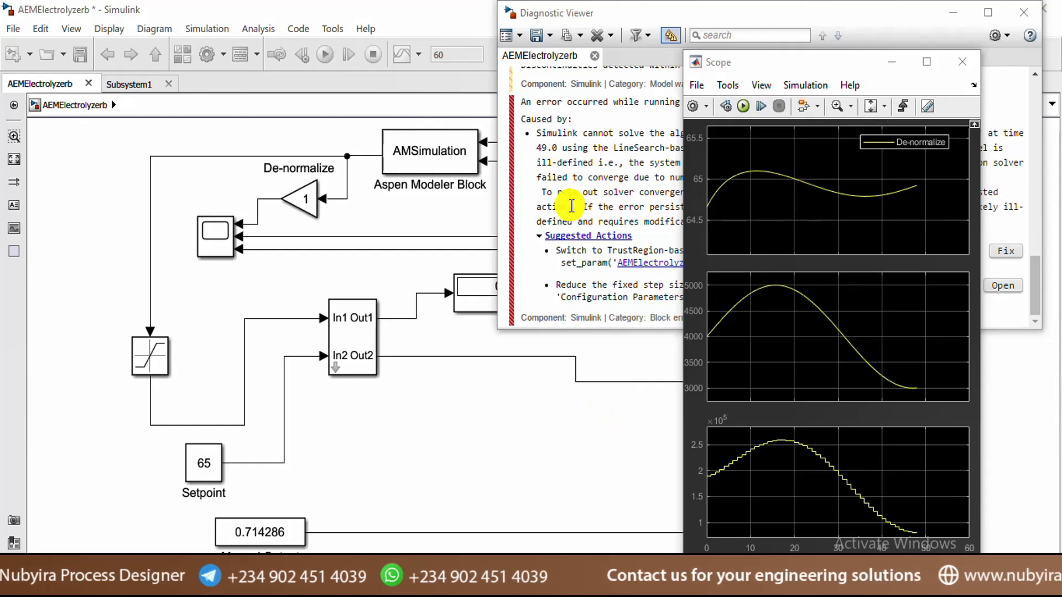
click(570, 180)
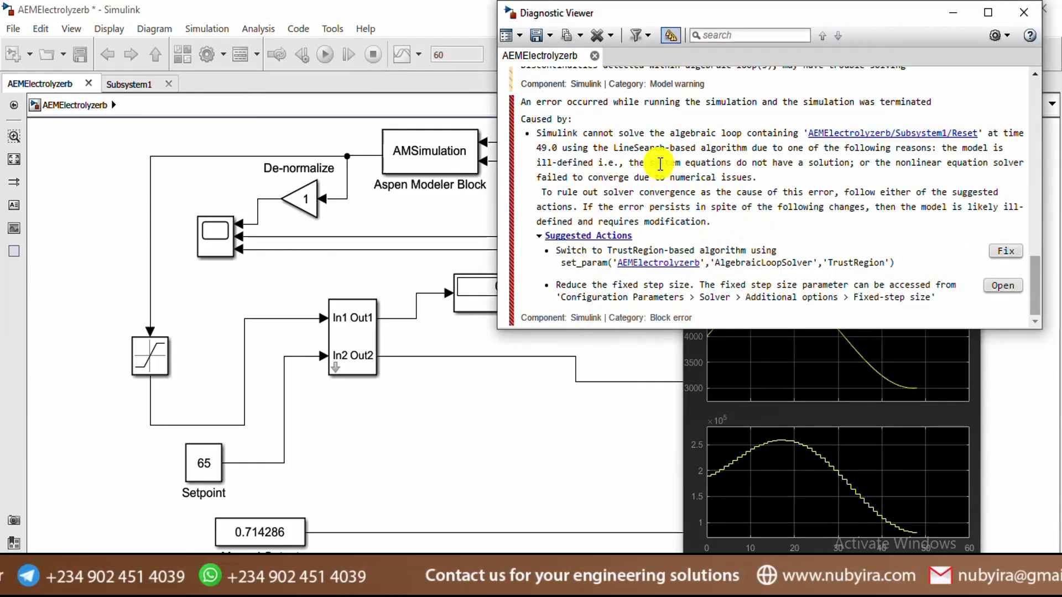
click(1015, 18)
click(350, 90)
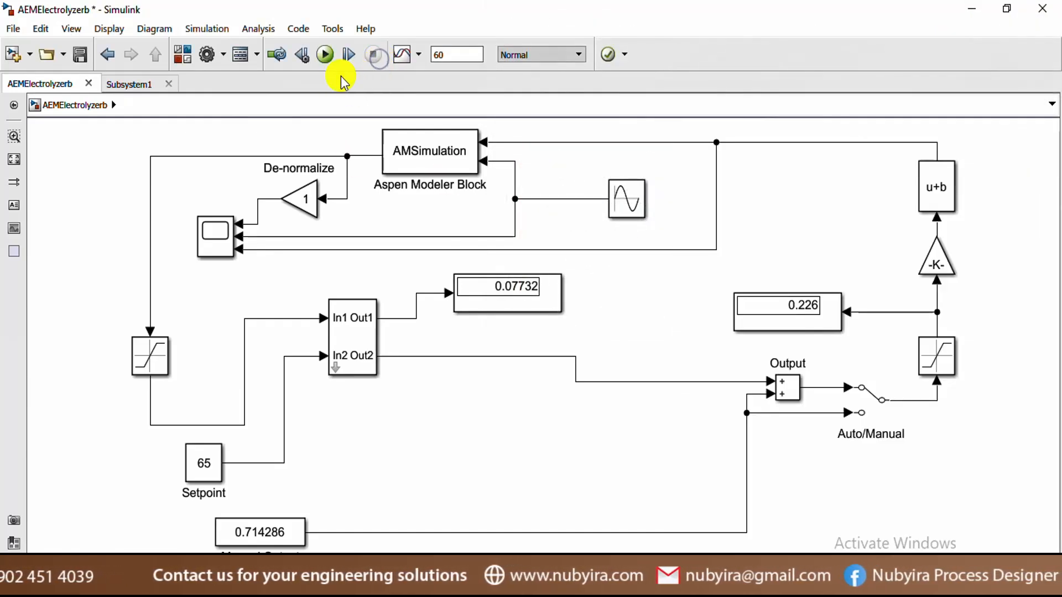
Rerun the simulation so the displays read -0.02841 and 0.6242
click(326, 55)
click(545, 297)
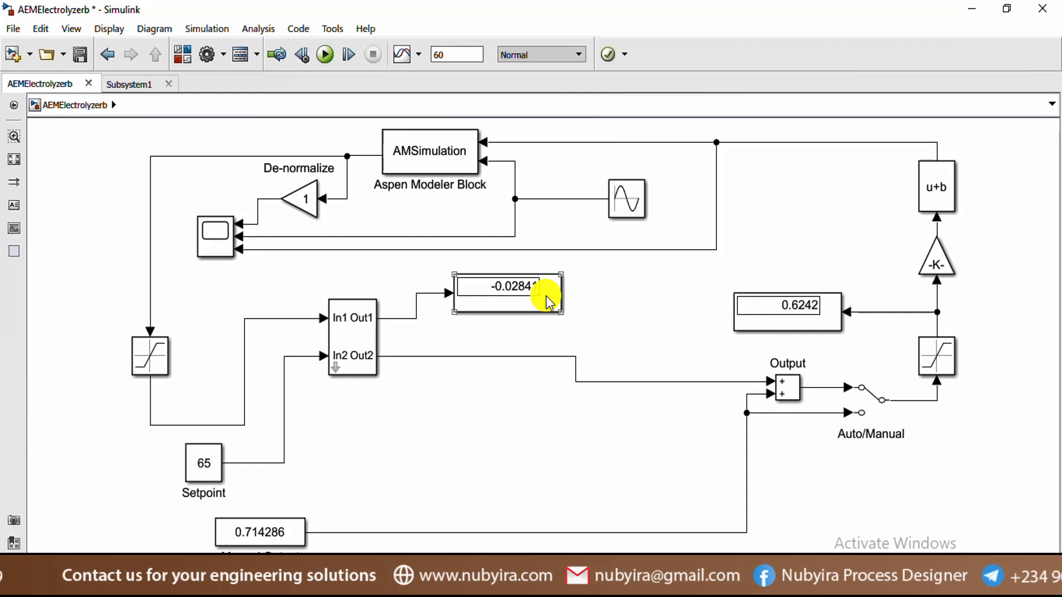
click(608, 313)
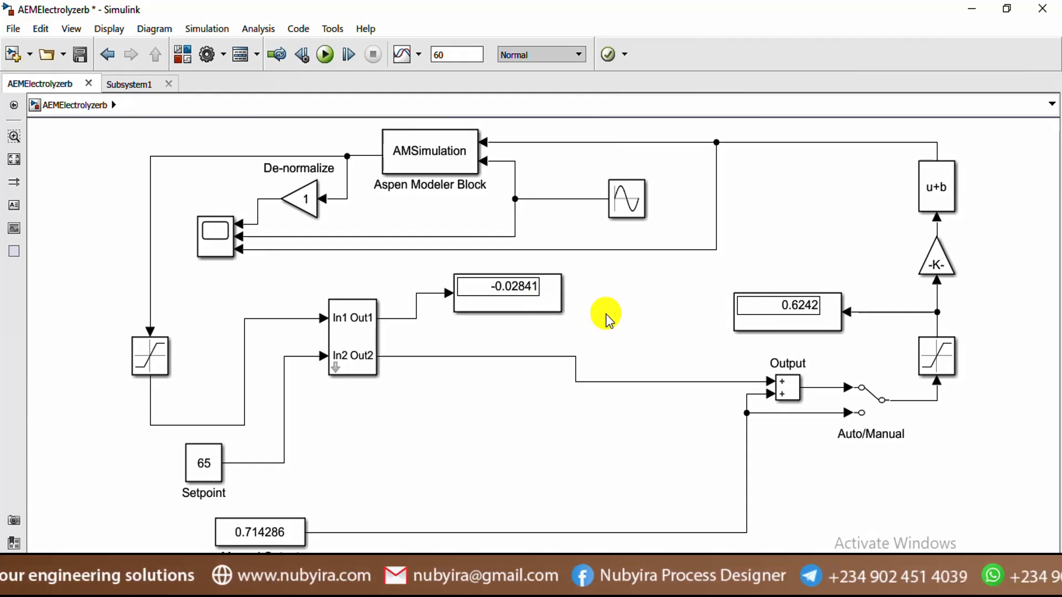
Review the PI subsystem's Kp, Ti and Ts and the Sine Wave settings without changing them
click(365, 325)
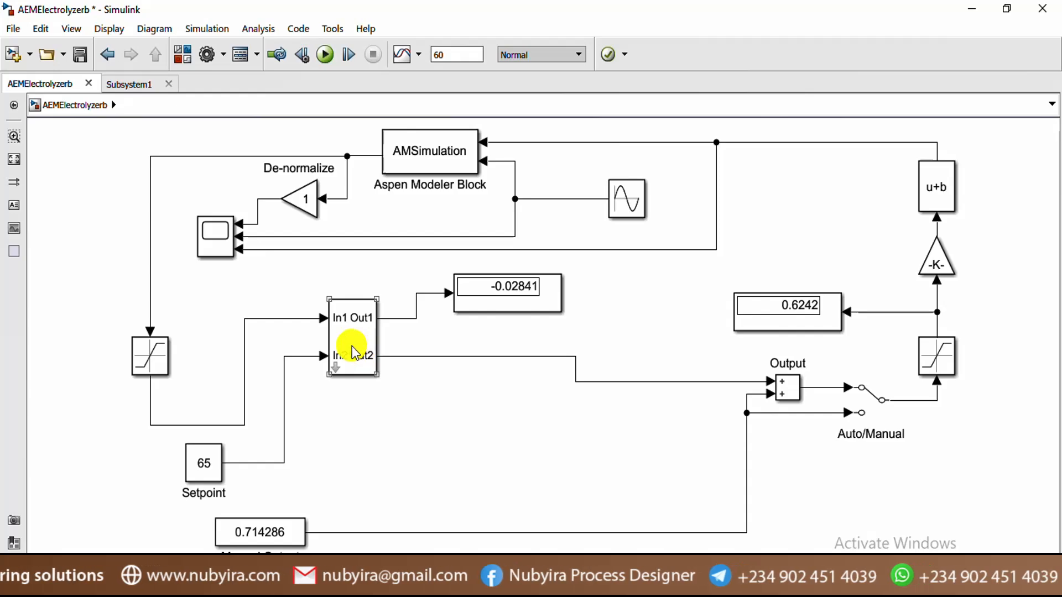
double_click(354, 352)
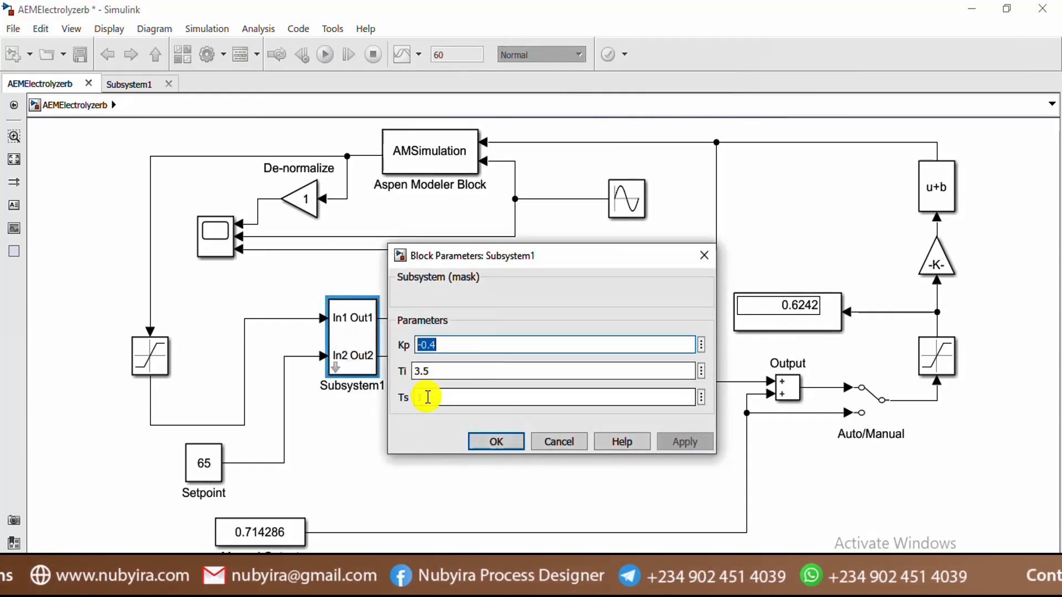
click(704, 255)
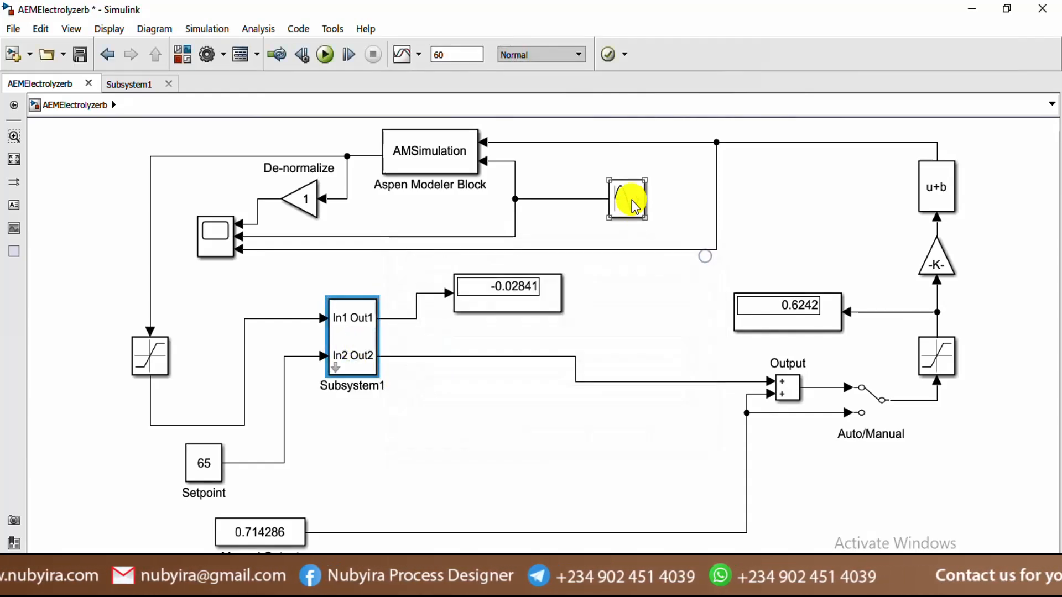
click(629, 202)
double_click(633, 206)
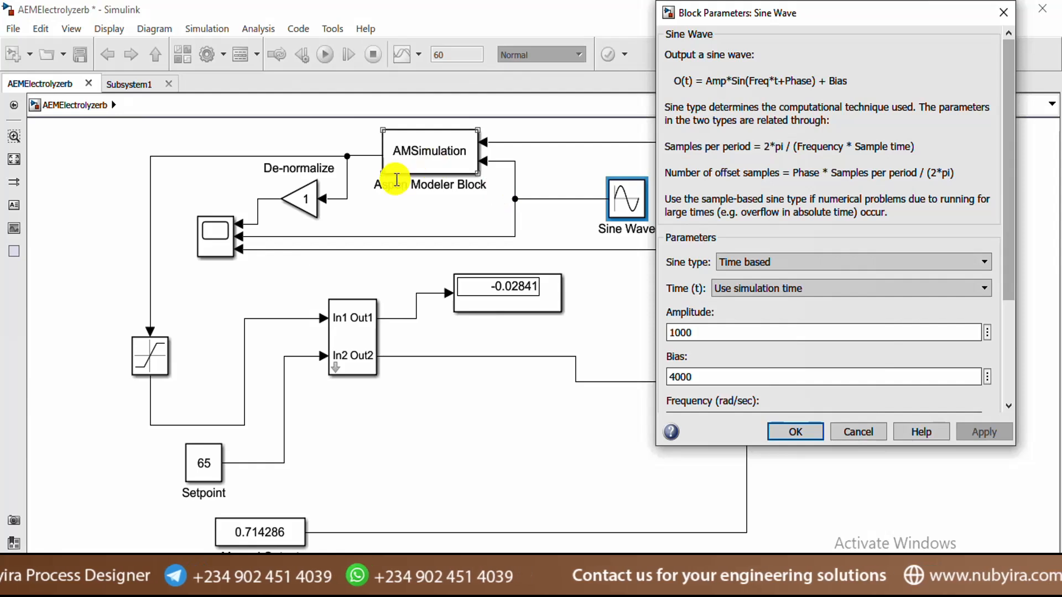
click(802, 431)
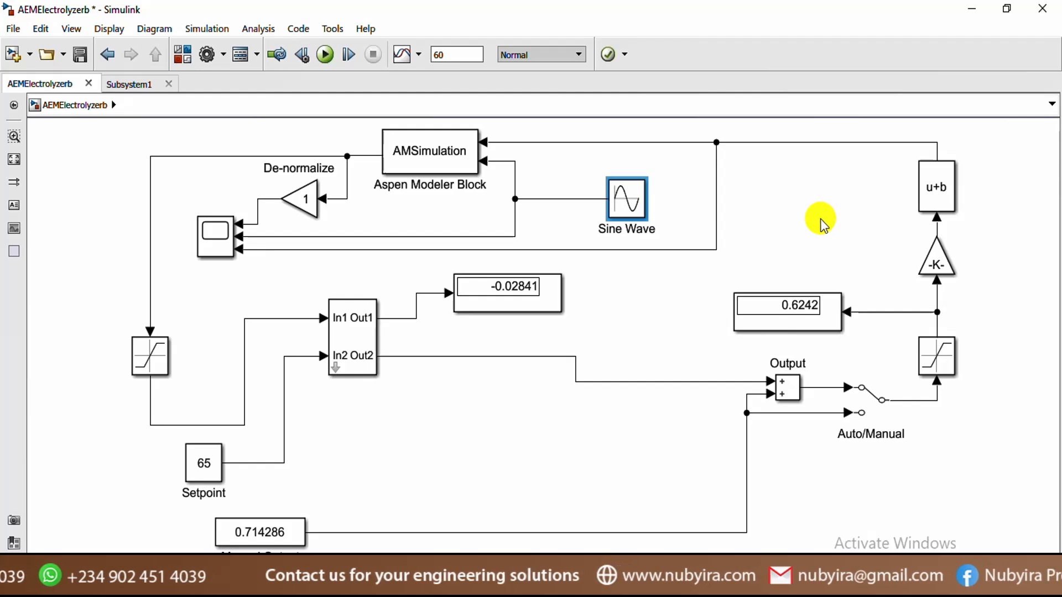
click(632, 306)
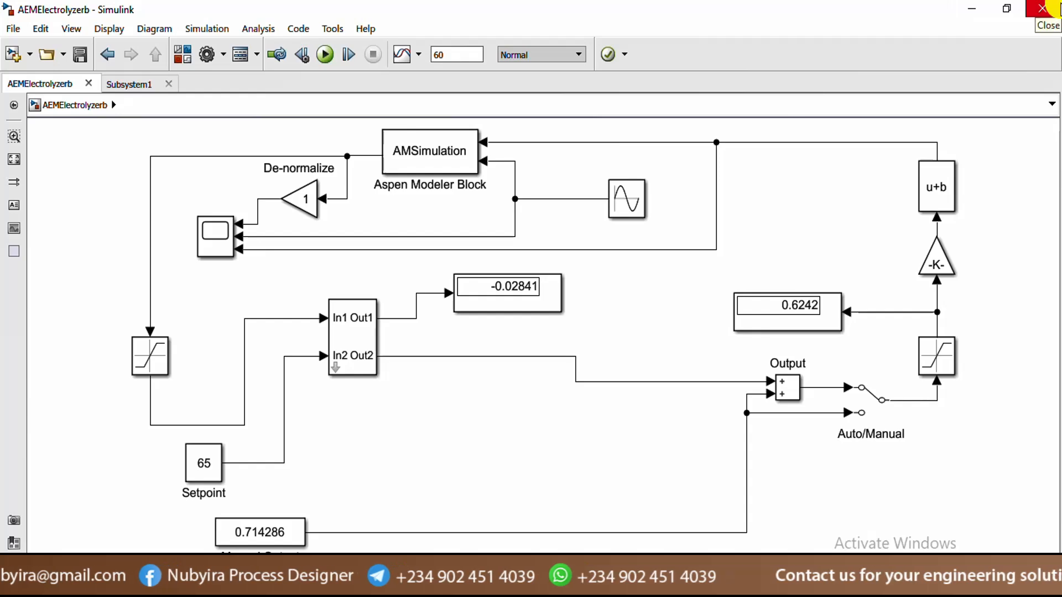
Close the current model and reopen the original AEMElectrolyzer model from the DCPEMEMACMS folder
click(1051, 7)
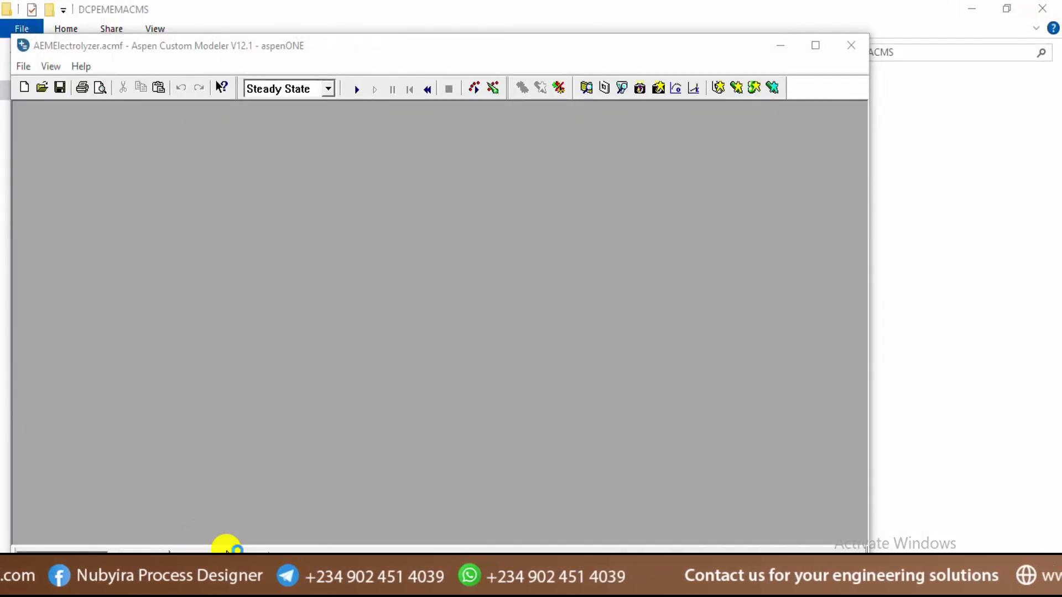
mouse_move(358, 584)
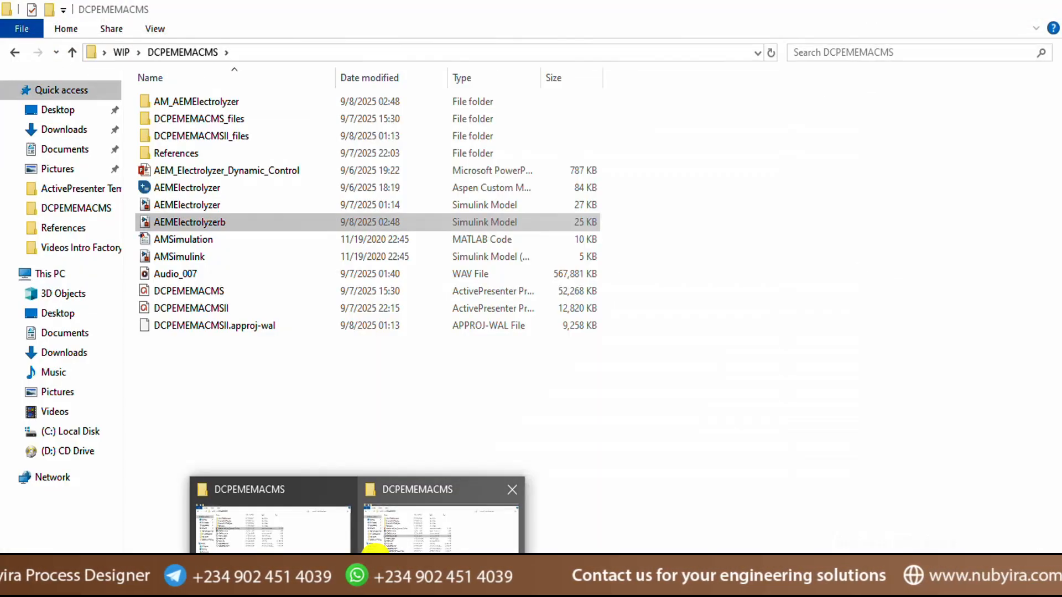
click(375, 553)
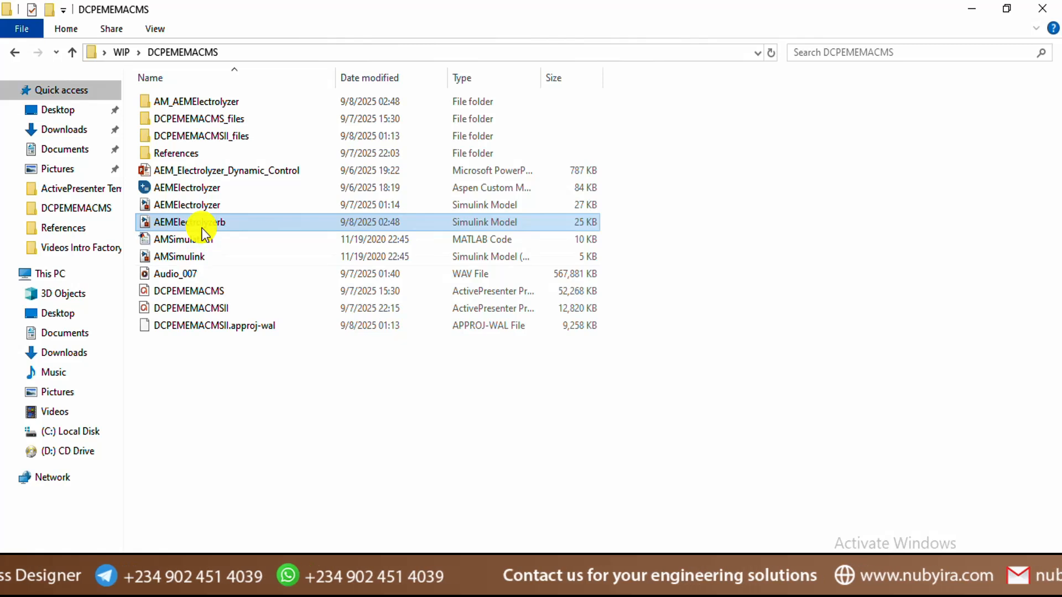
click(224, 207)
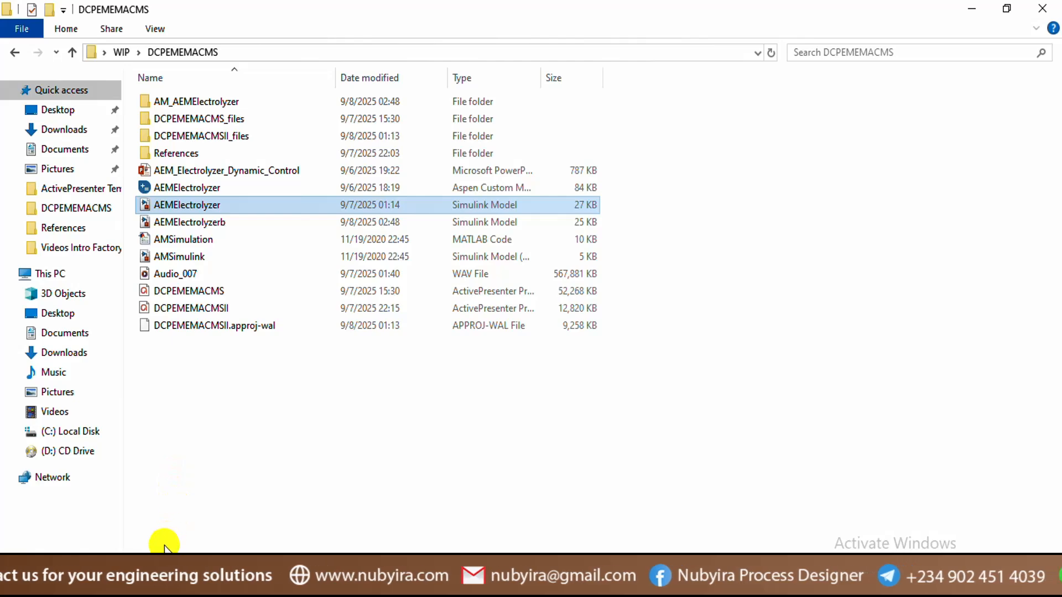
click(151, 568)
click(197, 206)
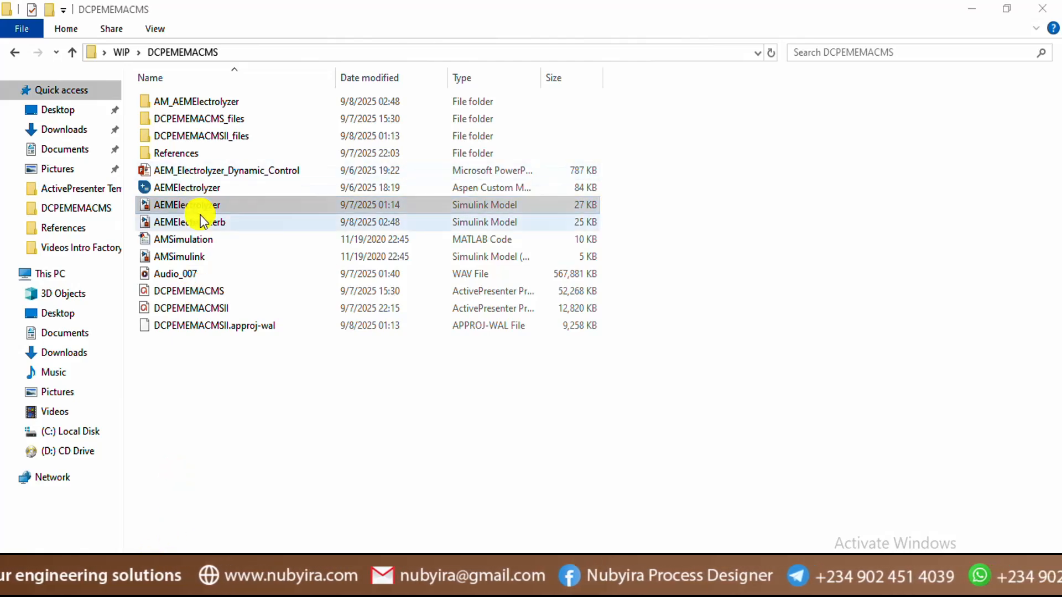
click(151, 575)
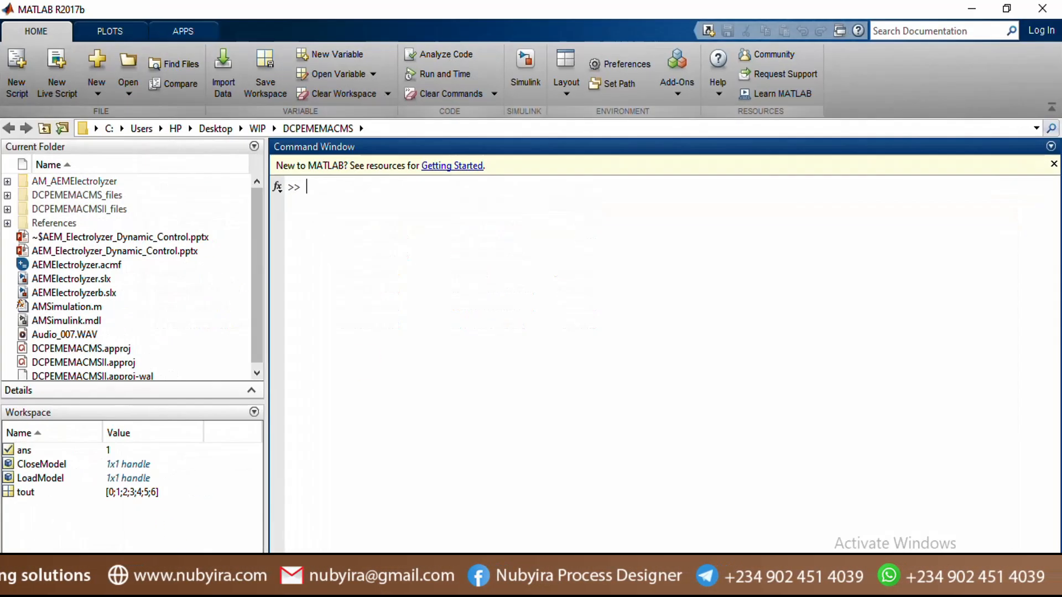
click(151, 575)
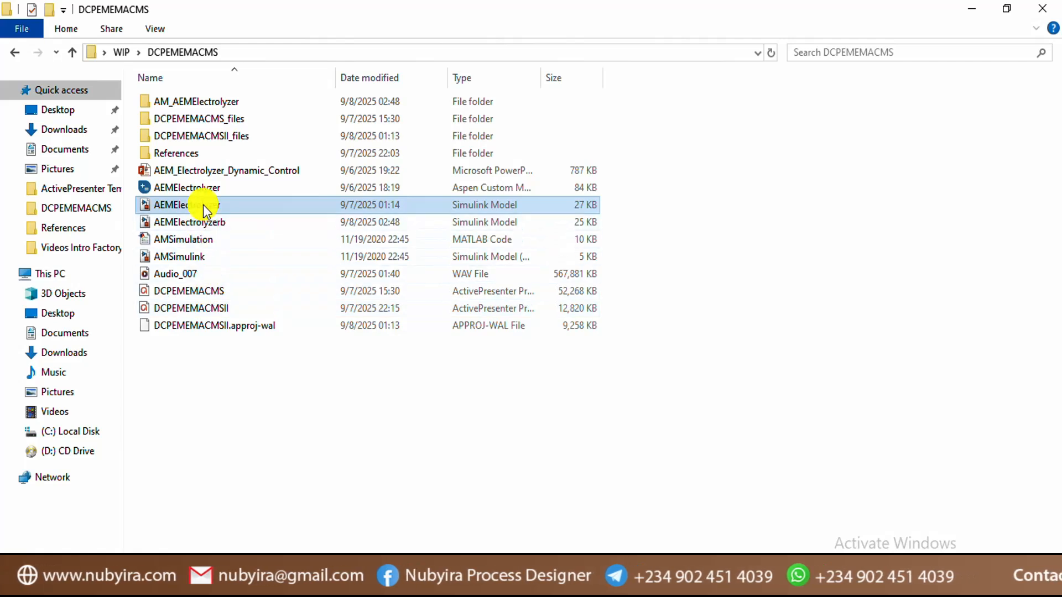
double_click(205, 207)
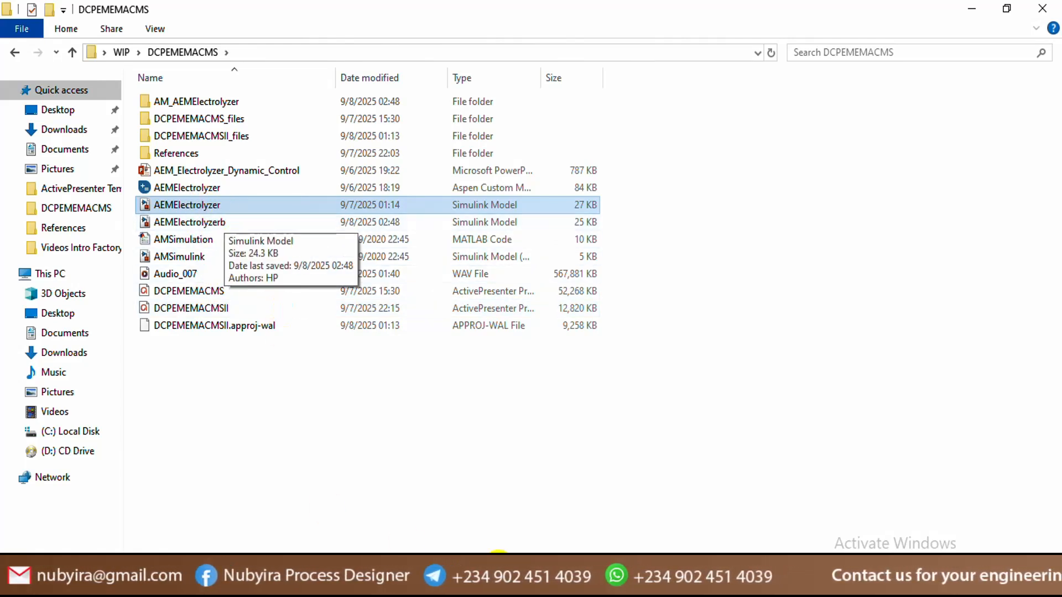
mouse_move(547, 584)
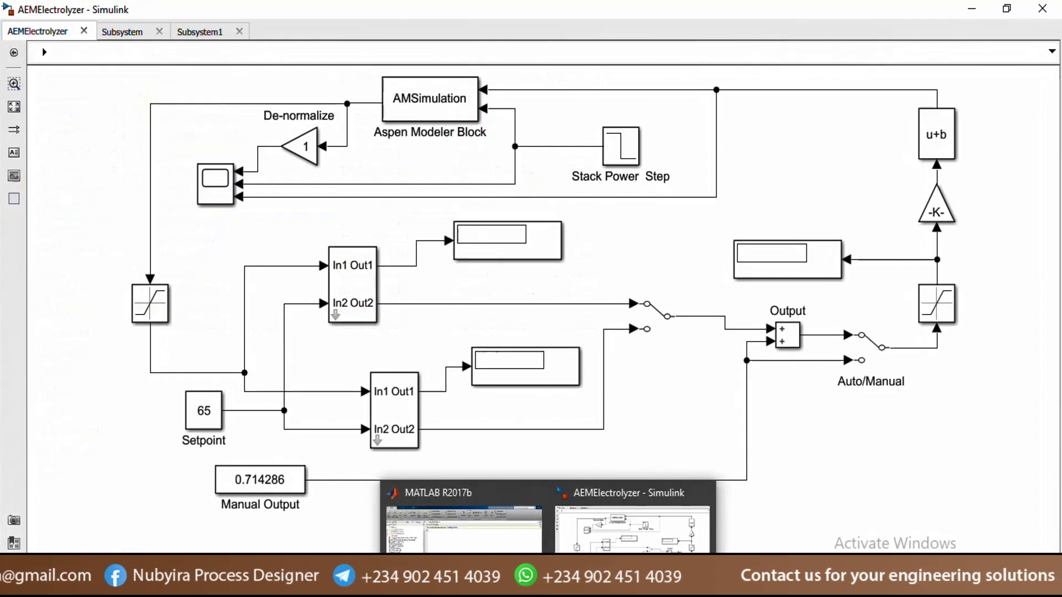
Delete the upper subsystem, its Display3 block and the Manual Switch
click(616, 539)
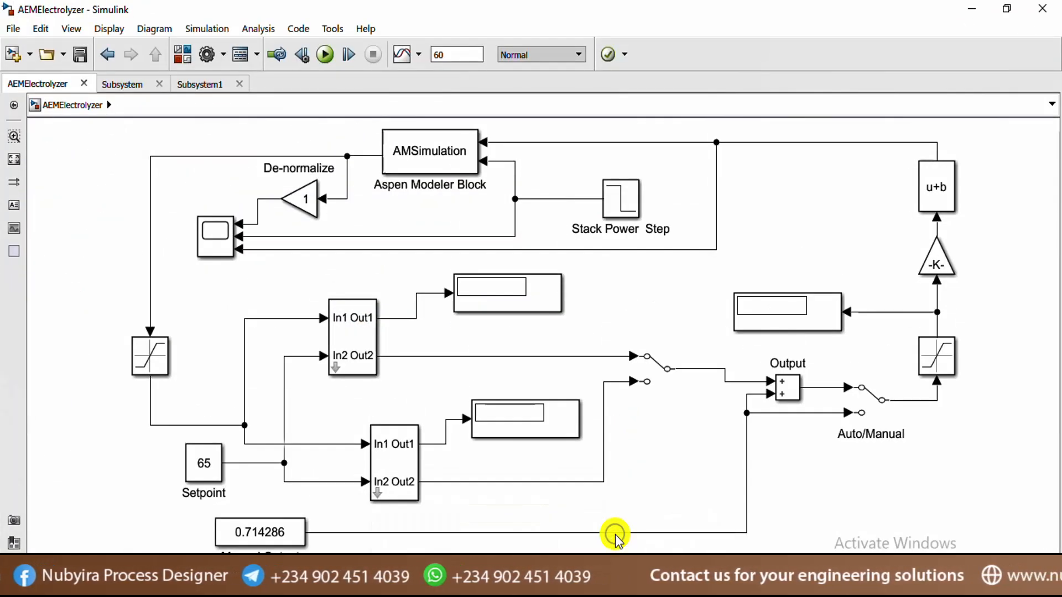
click(493, 436)
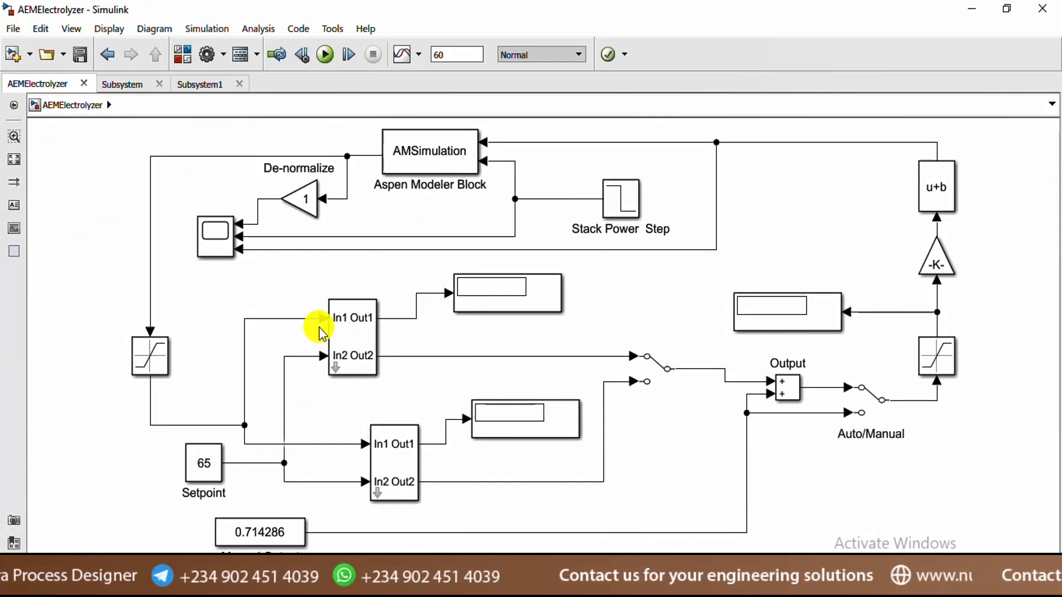
click(337, 329)
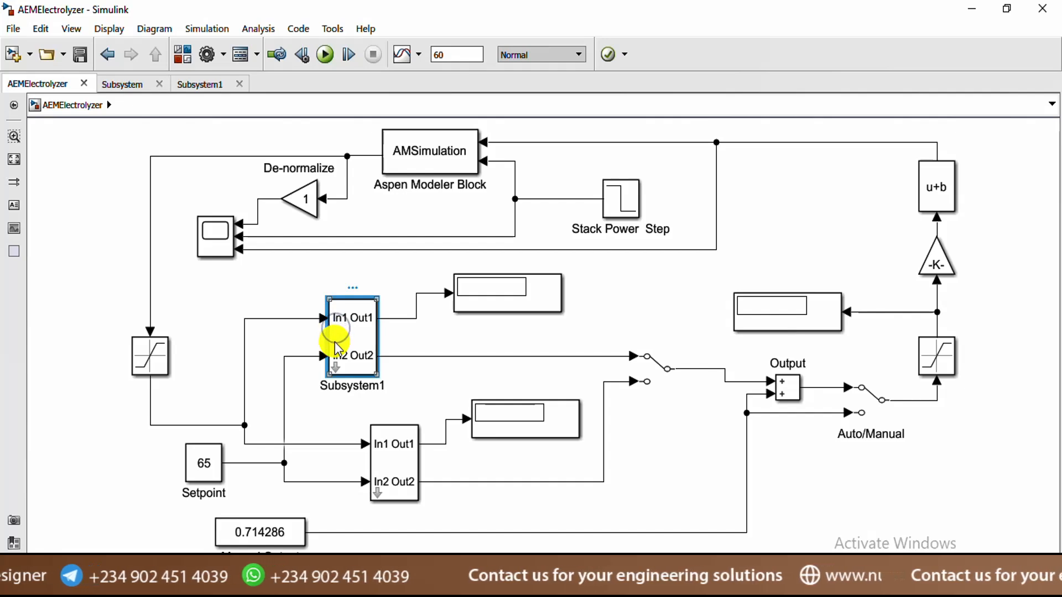
key(Delete)
click(503, 302)
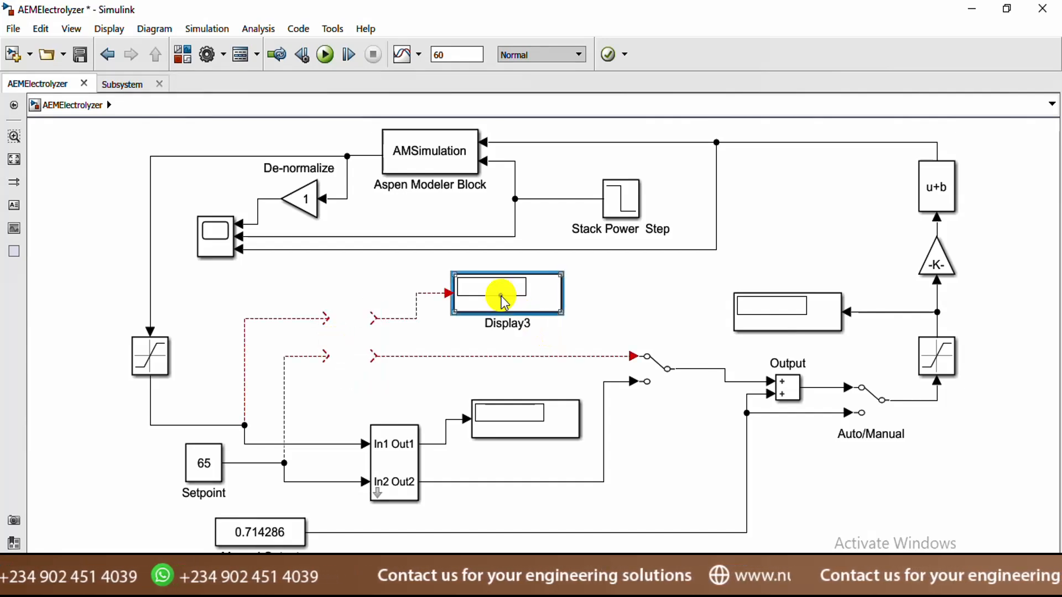
key(Delete)
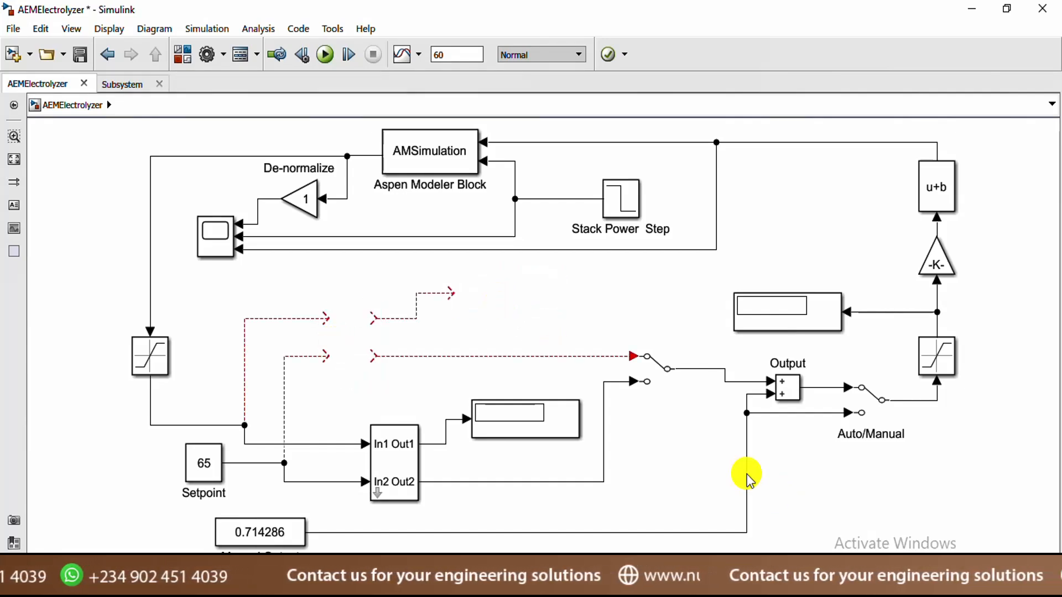
click(640, 364)
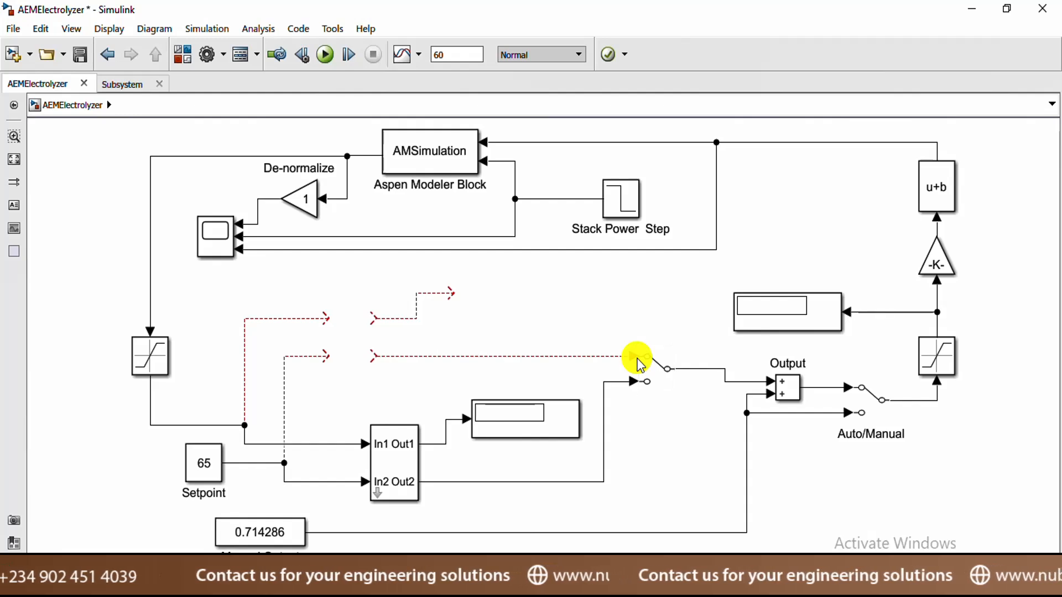
click(657, 367)
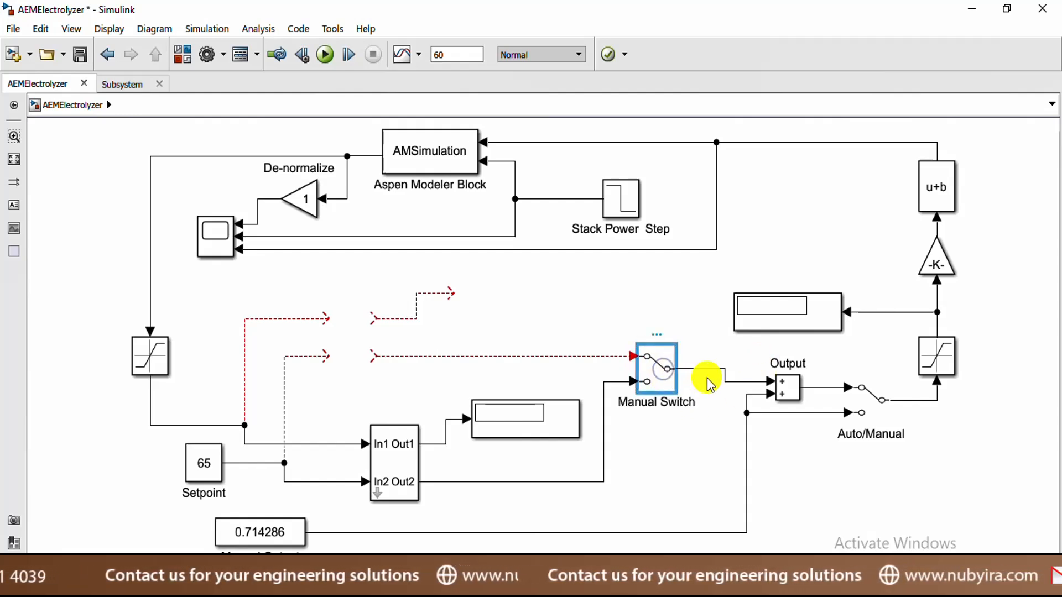
key(Delete)
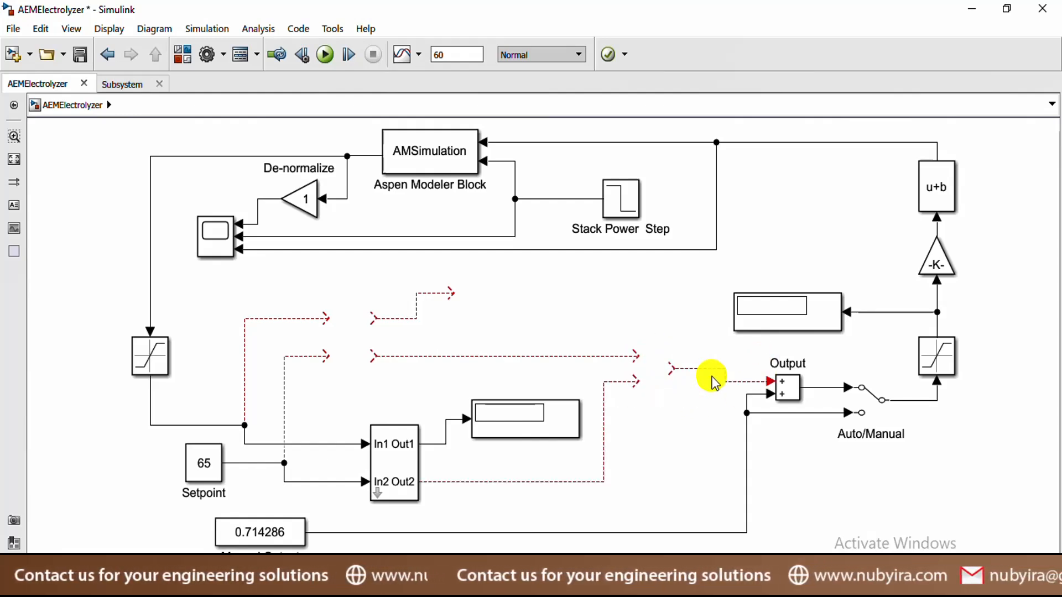
Remove the dangling lines and wire the lower subsystem's Out2 into the Output sum
click(712, 377)
key(Delete)
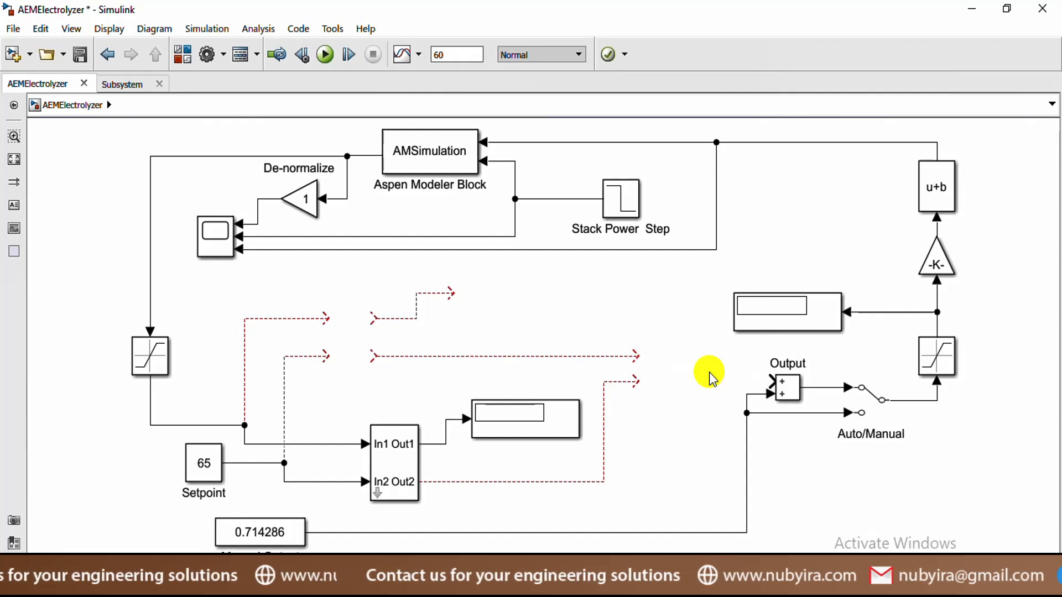
click(284, 320)
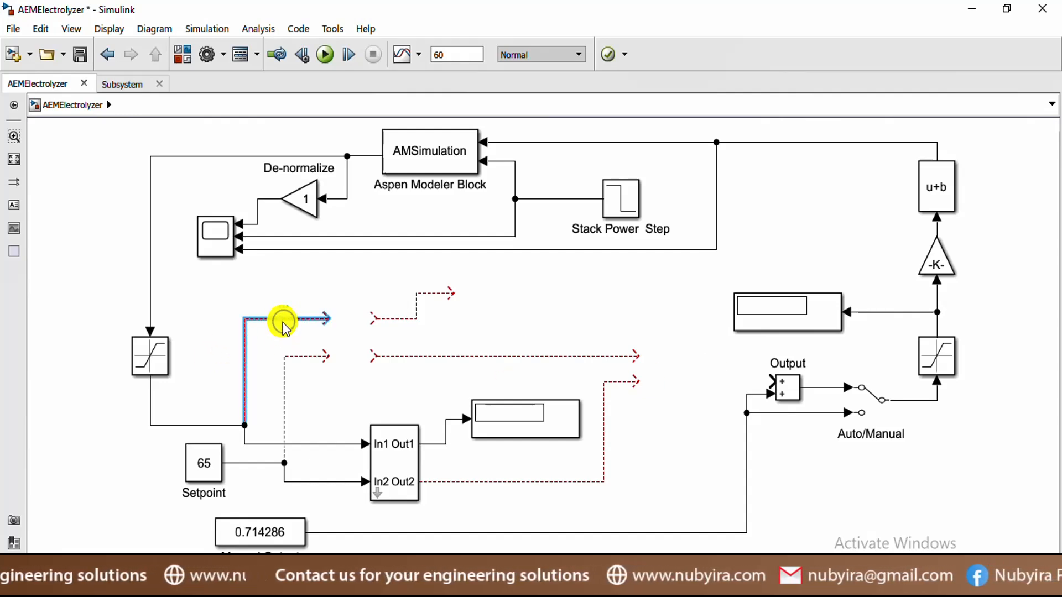
key(Delete)
click(285, 356)
key(Delete)
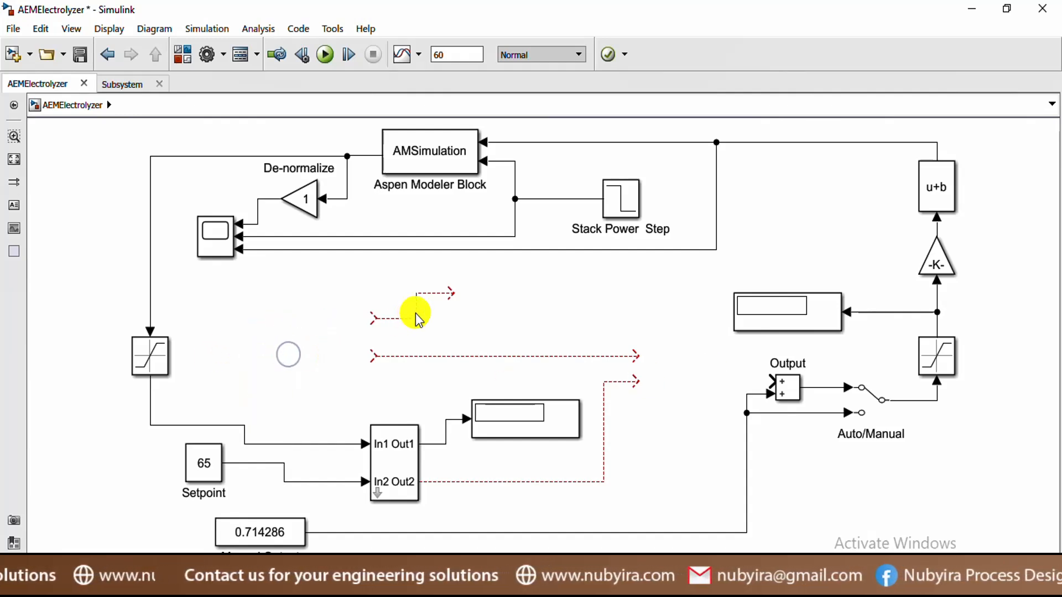
click(416, 313)
key(Delete)
click(443, 356)
key(Delete)
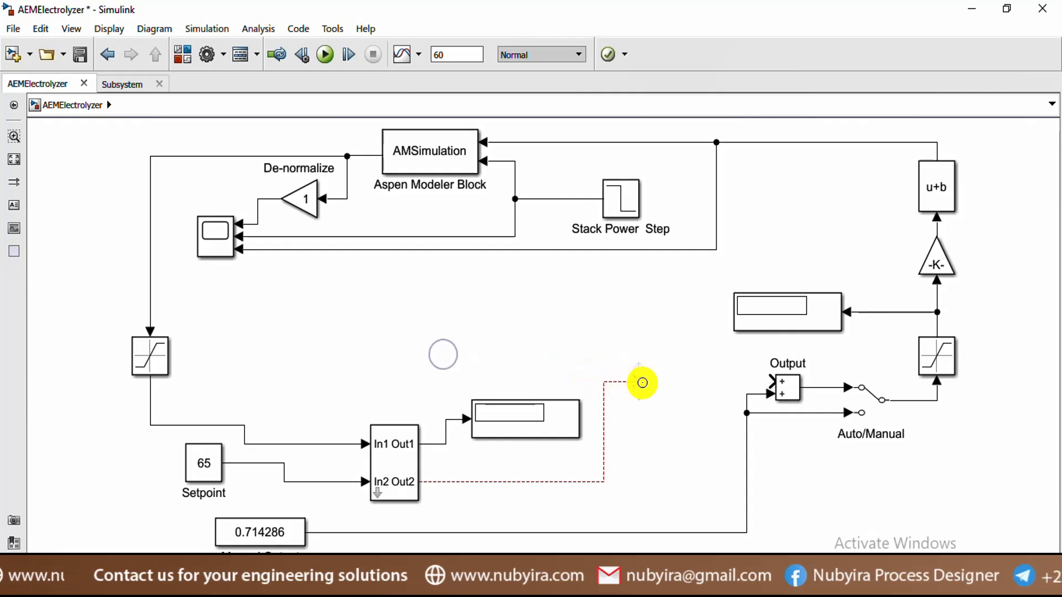
click(628, 382)
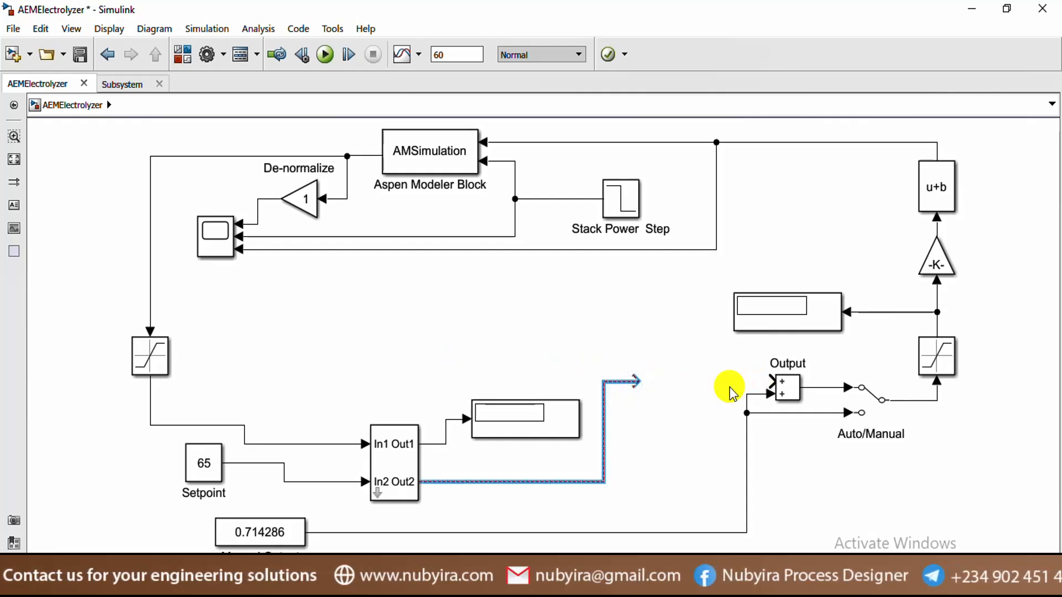
drag(634, 376, 770, 382)
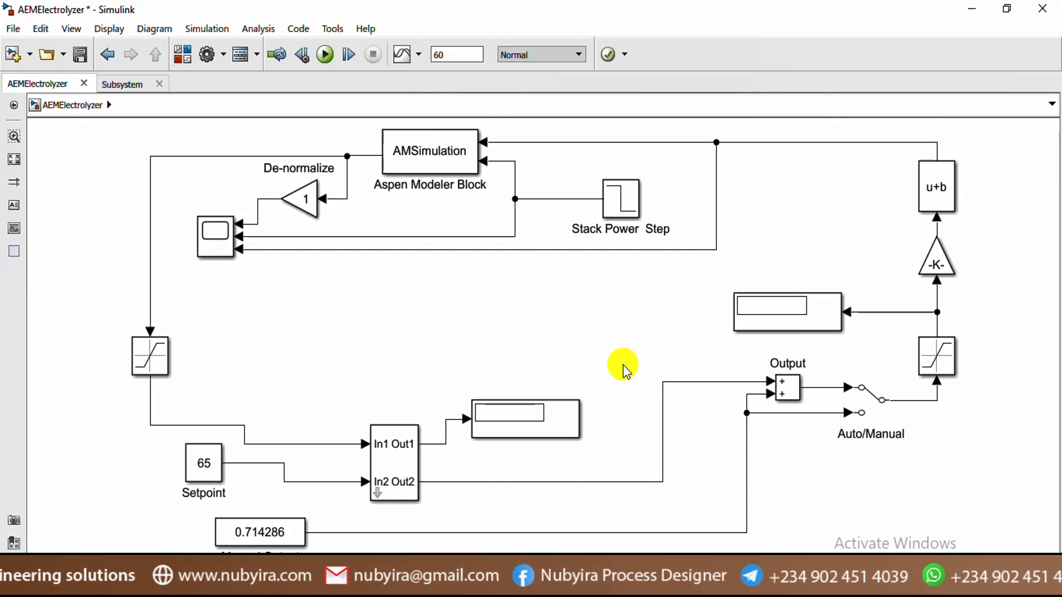
Replace the Stack Power Step block with a left-facing Sine Wave block connected to its line
click(631, 207)
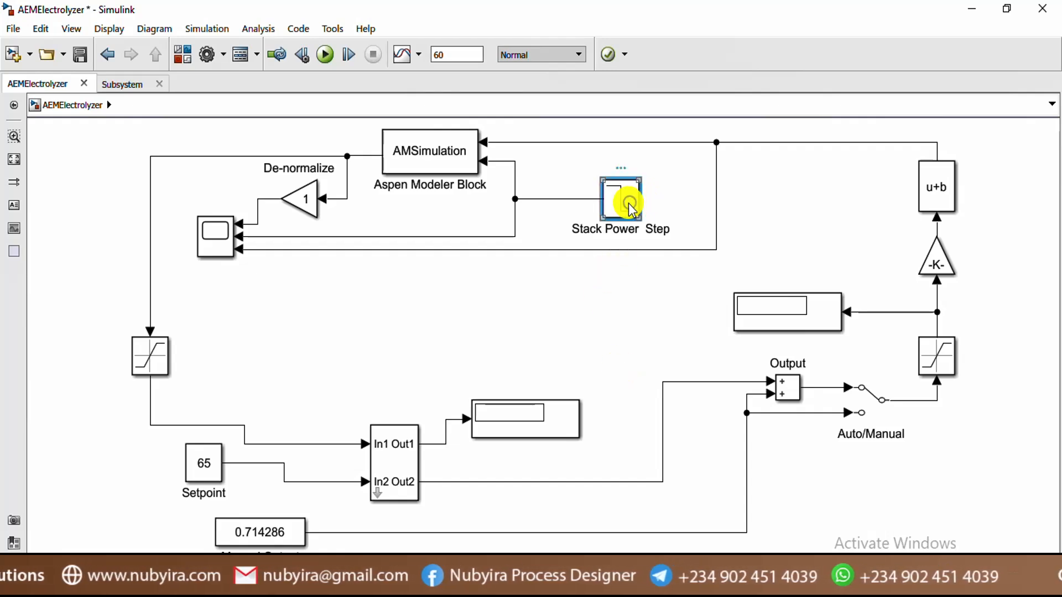
key(Delete)
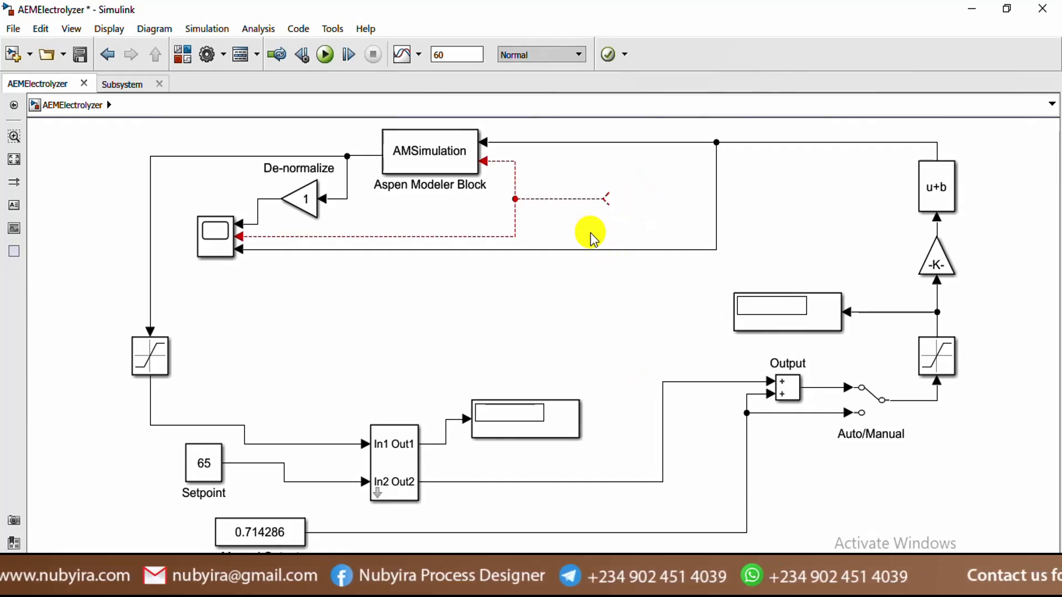
double_click(635, 221)
text(sine)
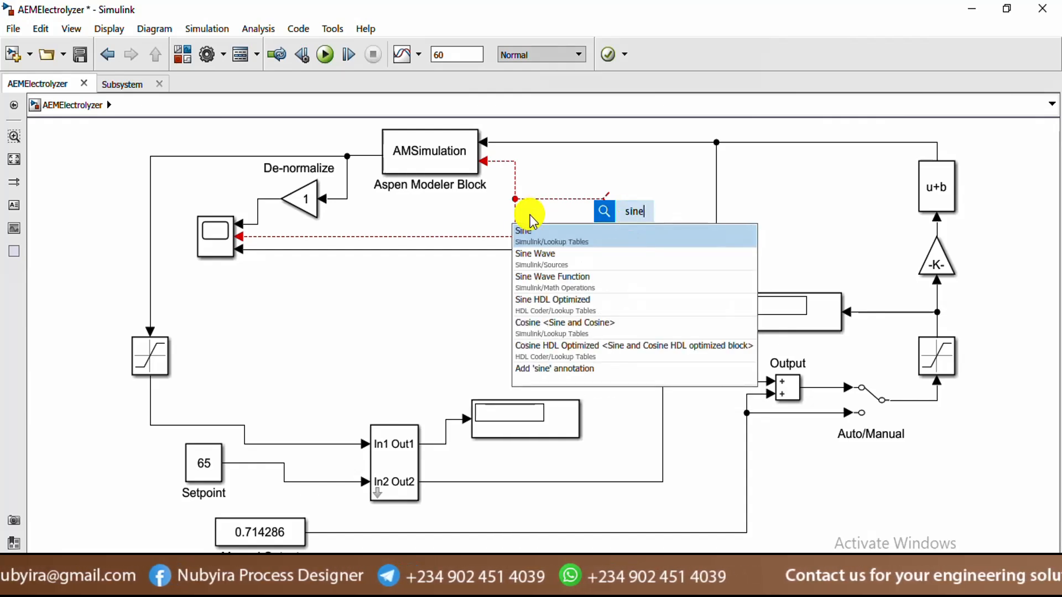
click(547, 256)
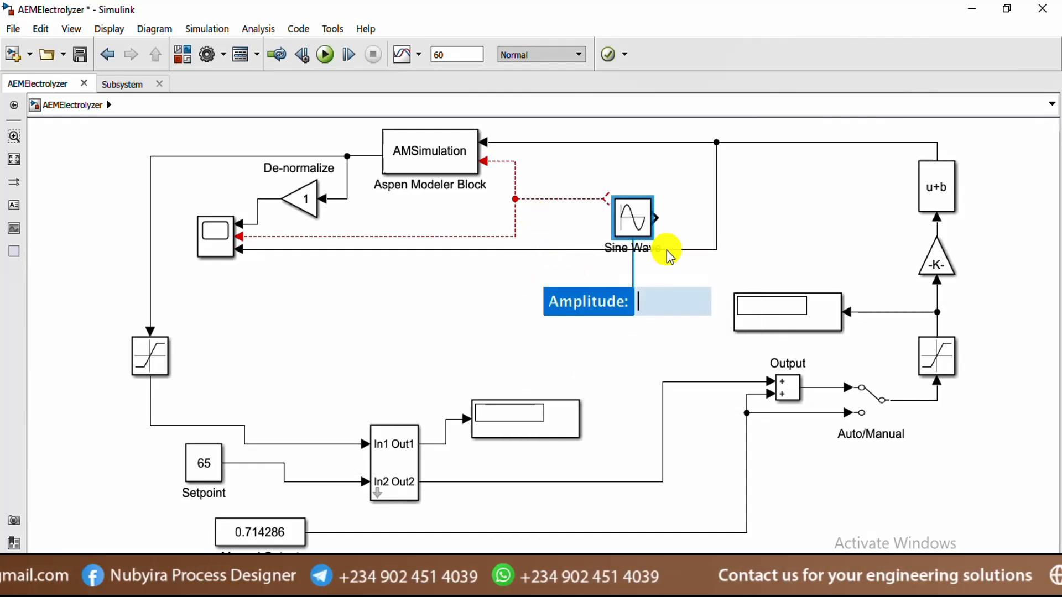
drag(646, 230, 645, 209)
right_click(652, 213)
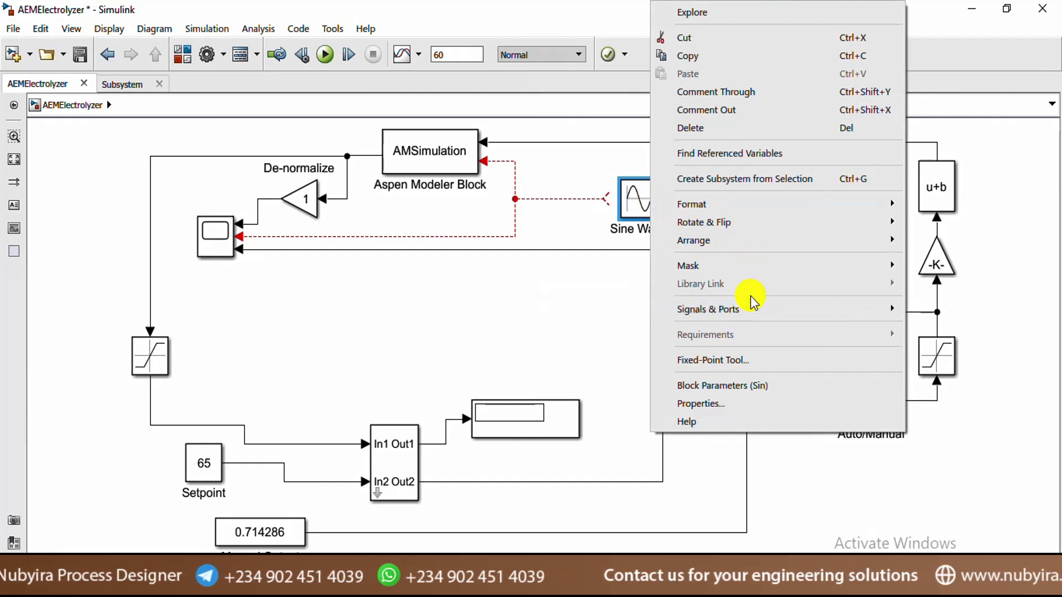
click(740, 223)
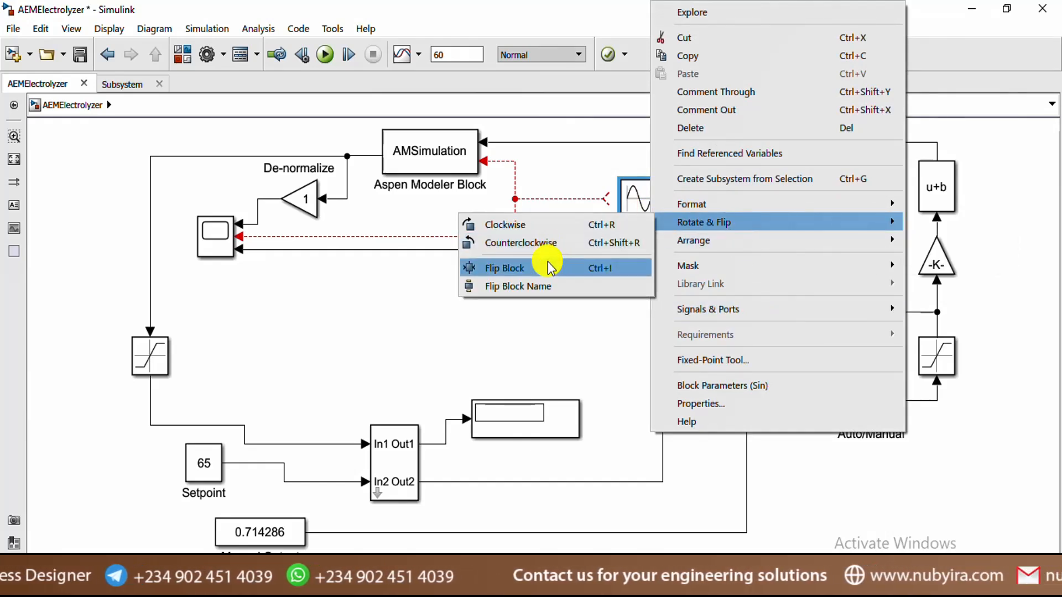
click(548, 268)
drag(636, 200, 629, 213)
click(704, 177)
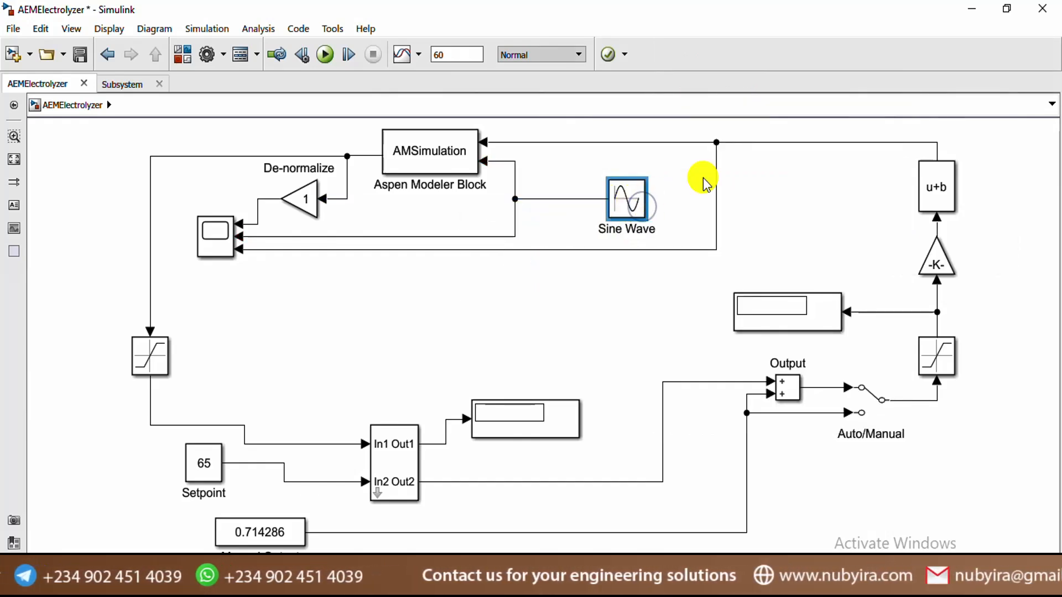
Set the Sine Wave amplitude to 1000, bias to 4000 and frequency to 0.1 rad/s
double_click(633, 206)
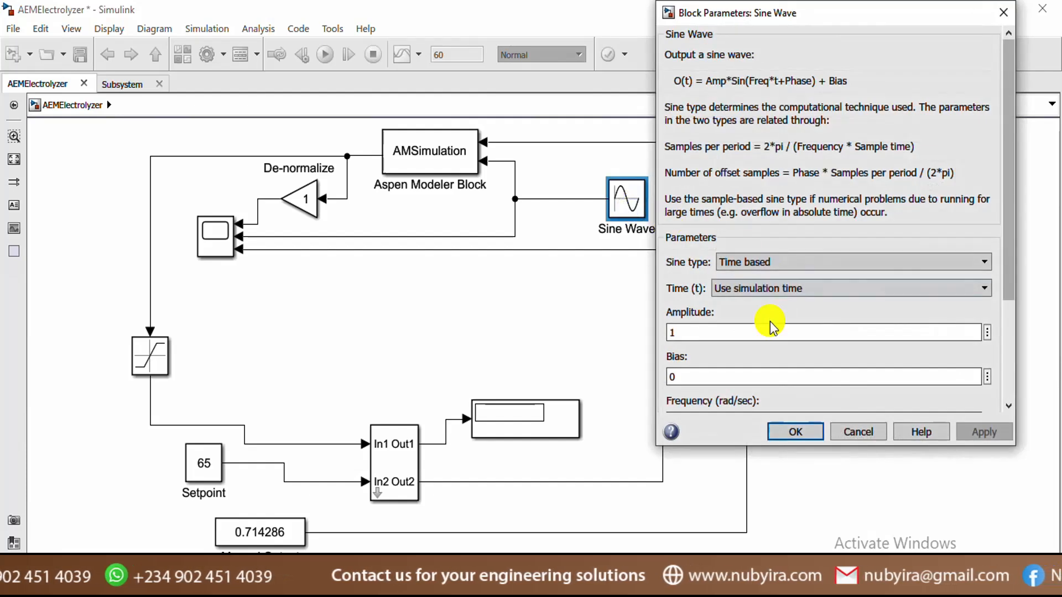
text(1)
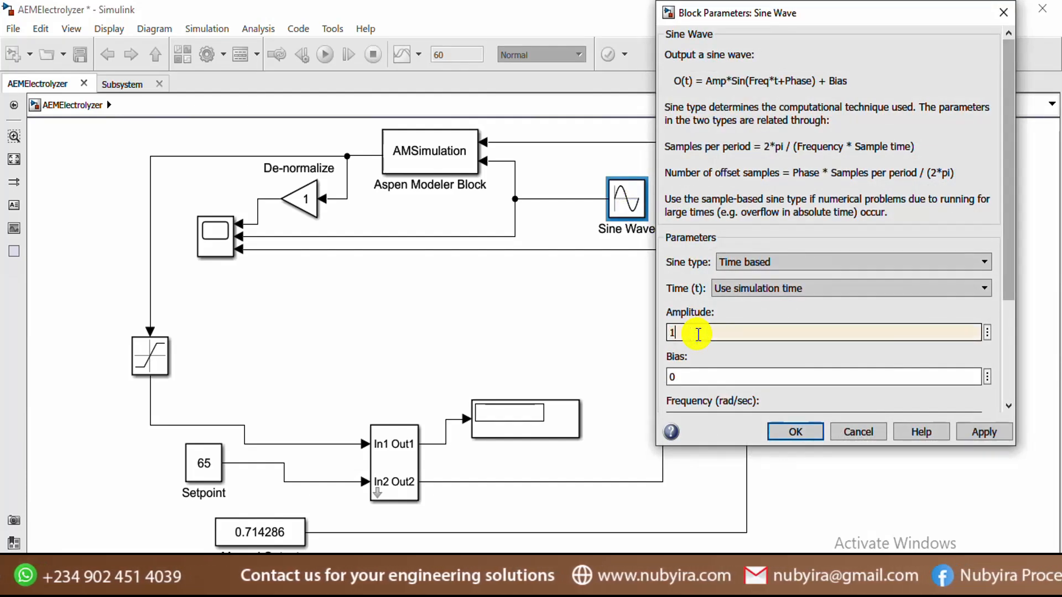
double_click(706, 384)
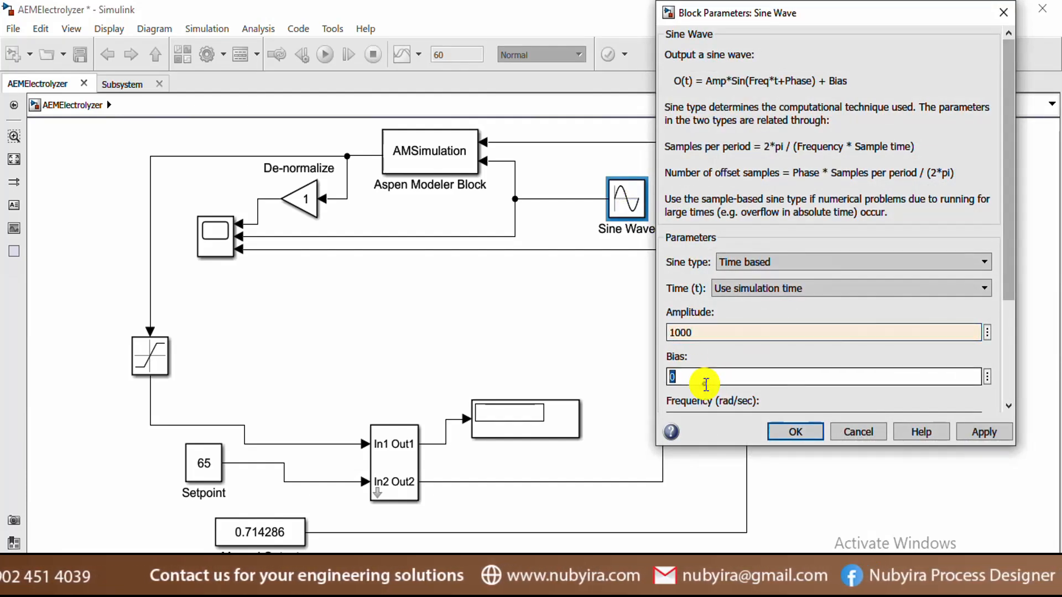
text(4000)
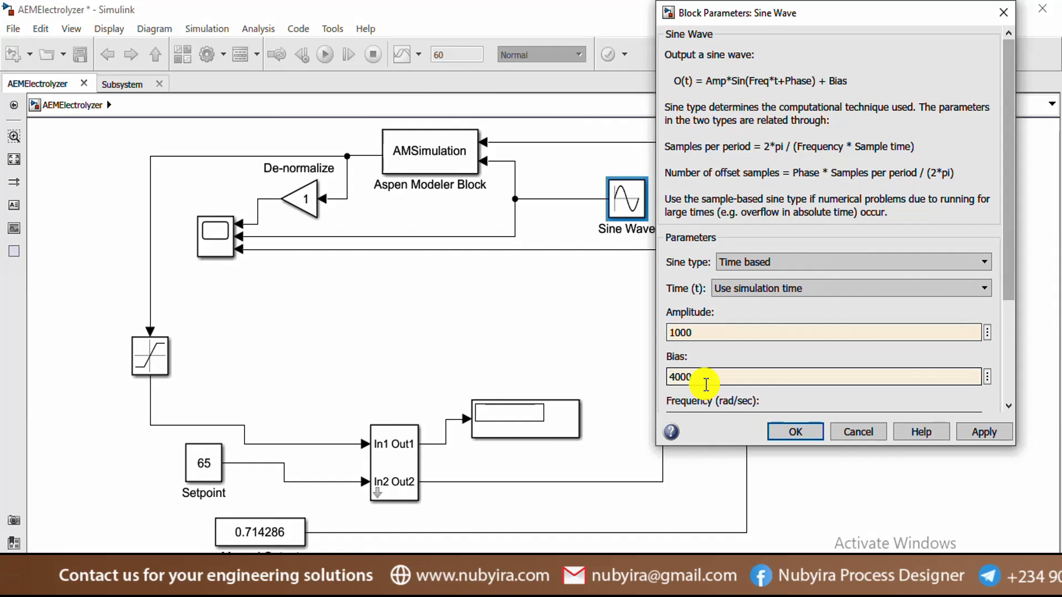
click(1012, 336)
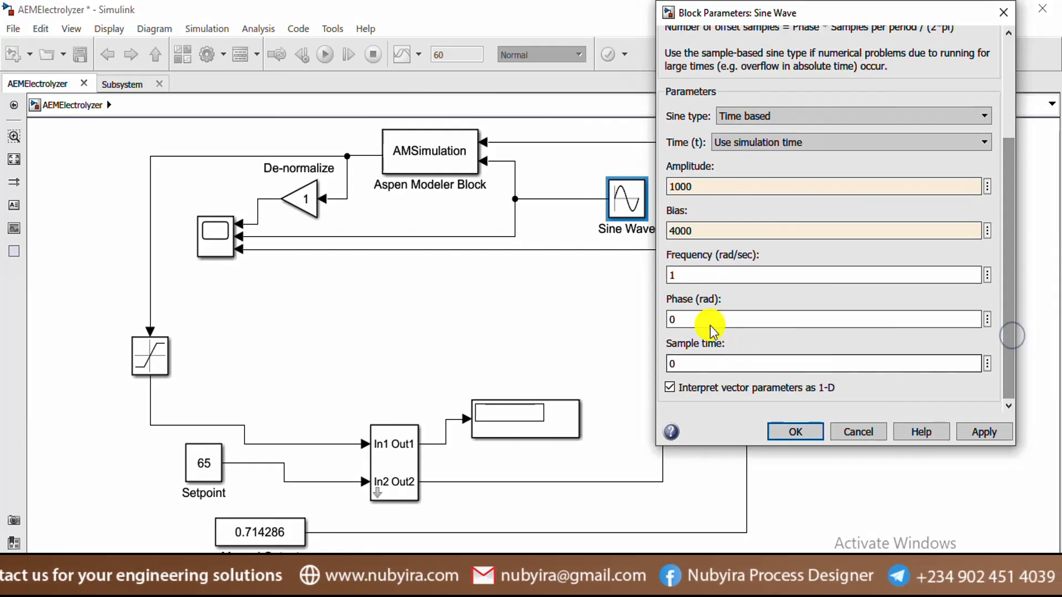
double_click(685, 276)
text(0.)
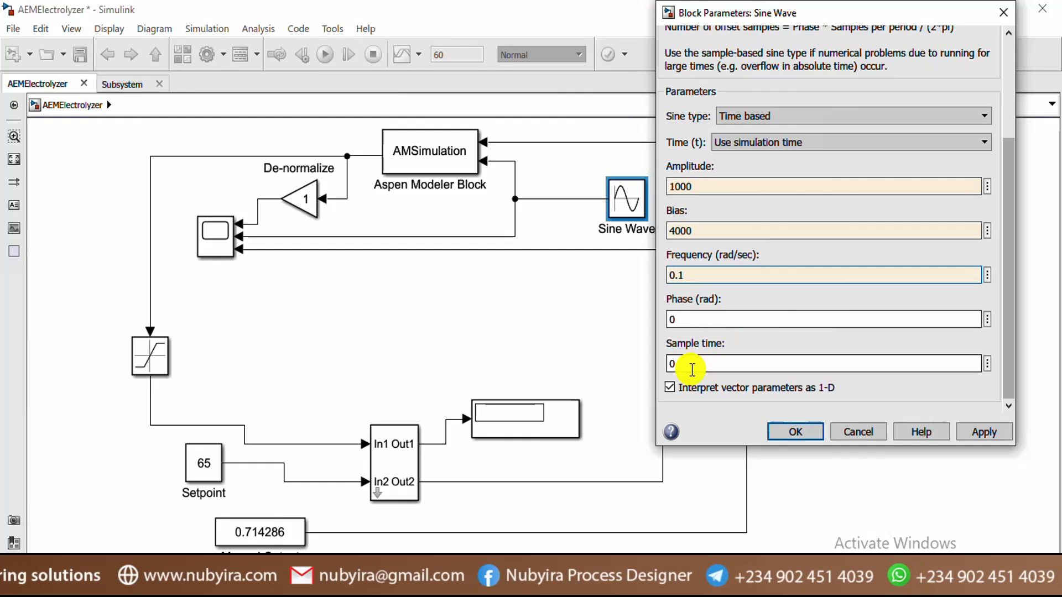
click(979, 429)
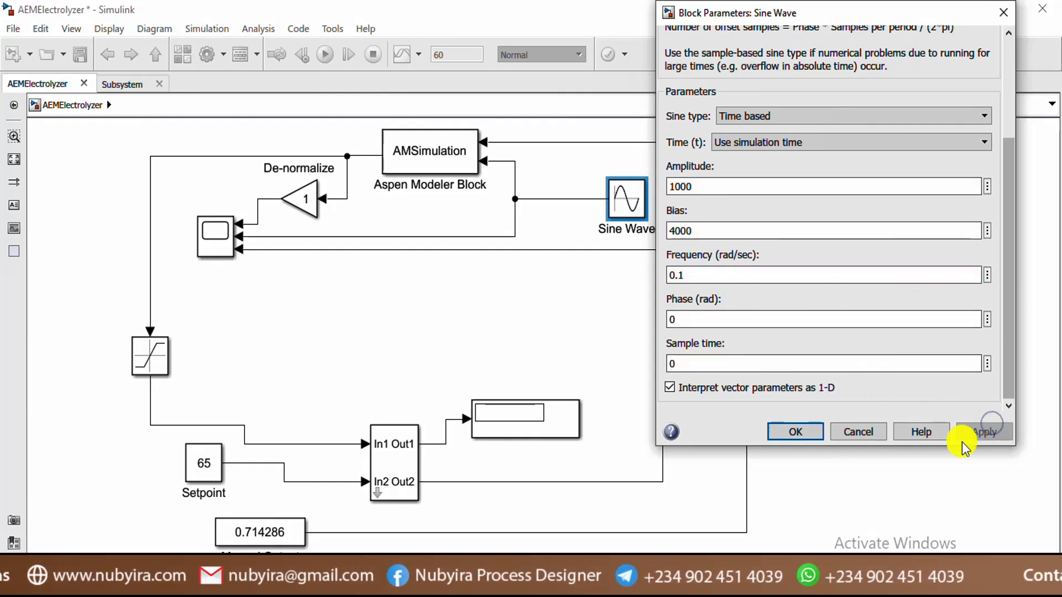
click(794, 432)
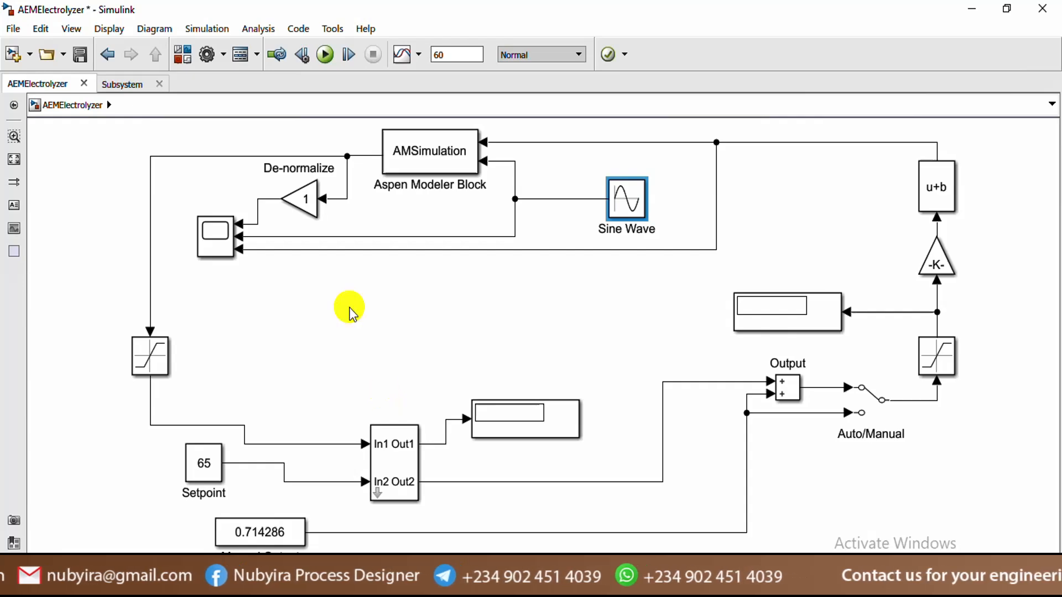
Check the Sine Wave settings, save the model, and run it so displays read -0.1513 and 0.3808
double_click(624, 213)
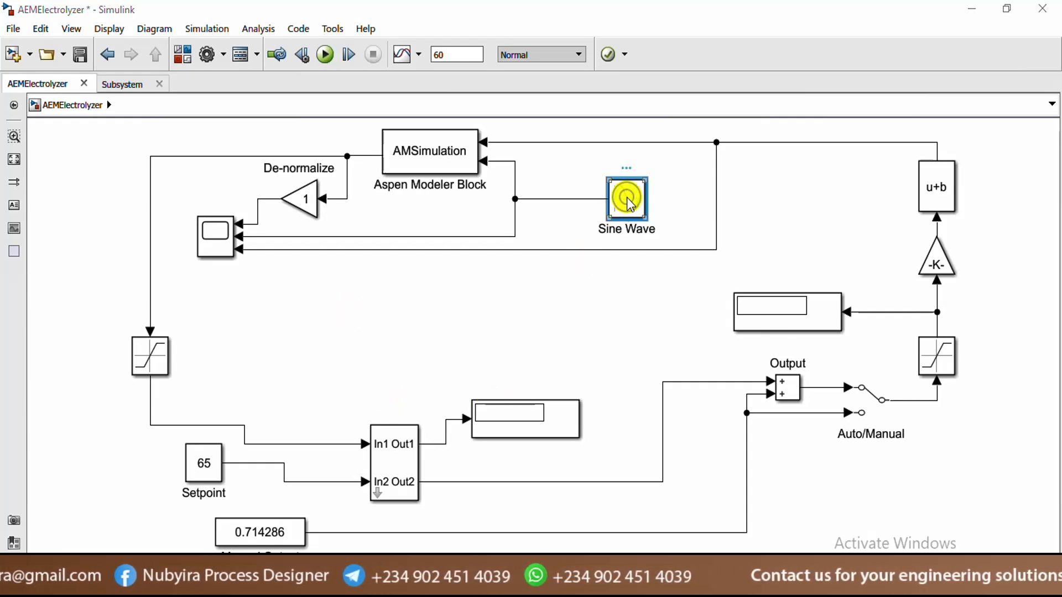
scroll(871, 337, down, 3)
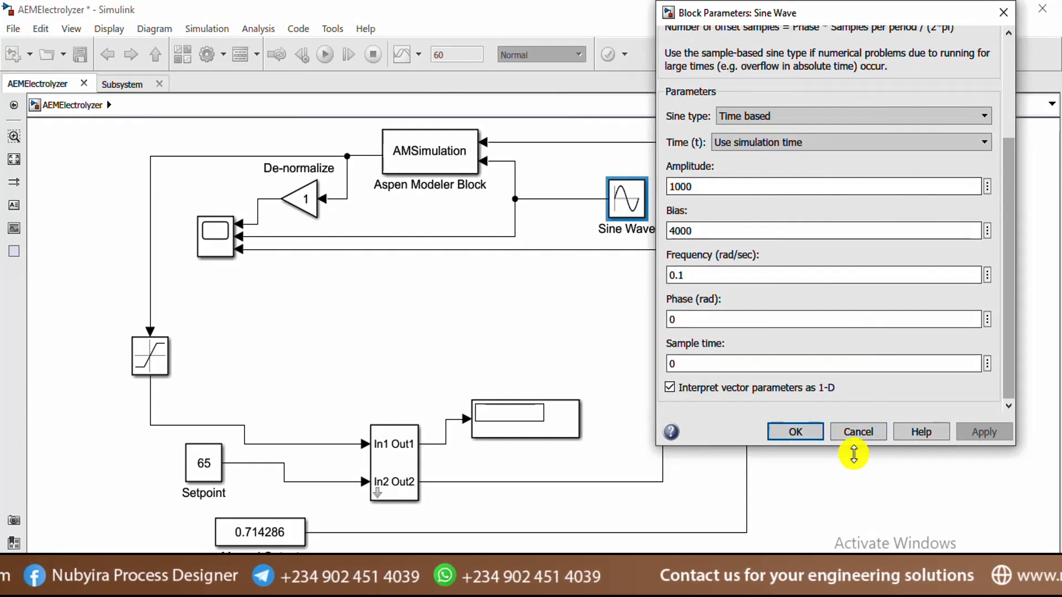
click(805, 432)
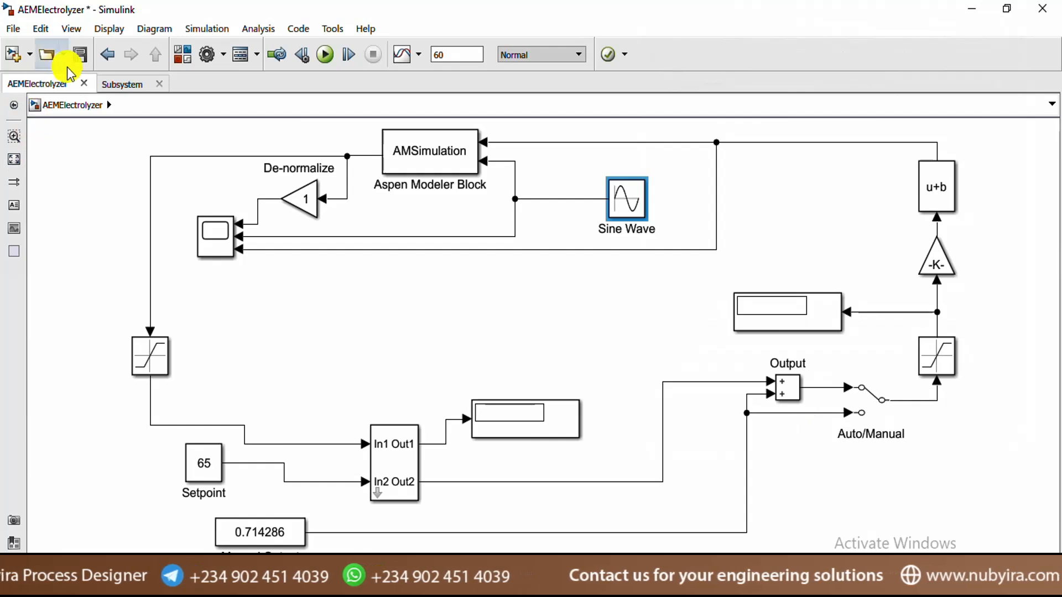
click(77, 55)
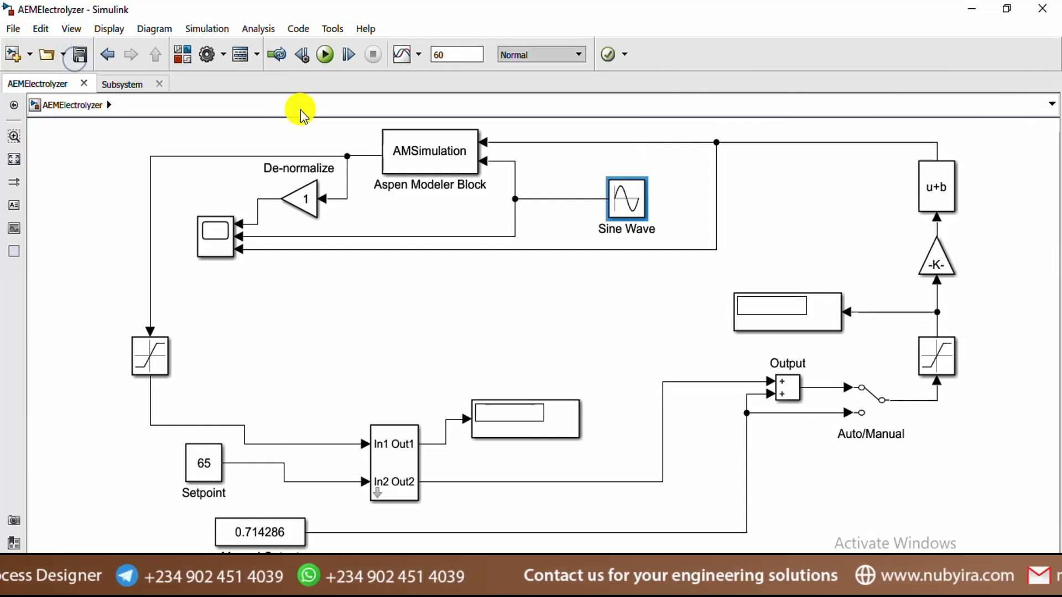
click(328, 55)
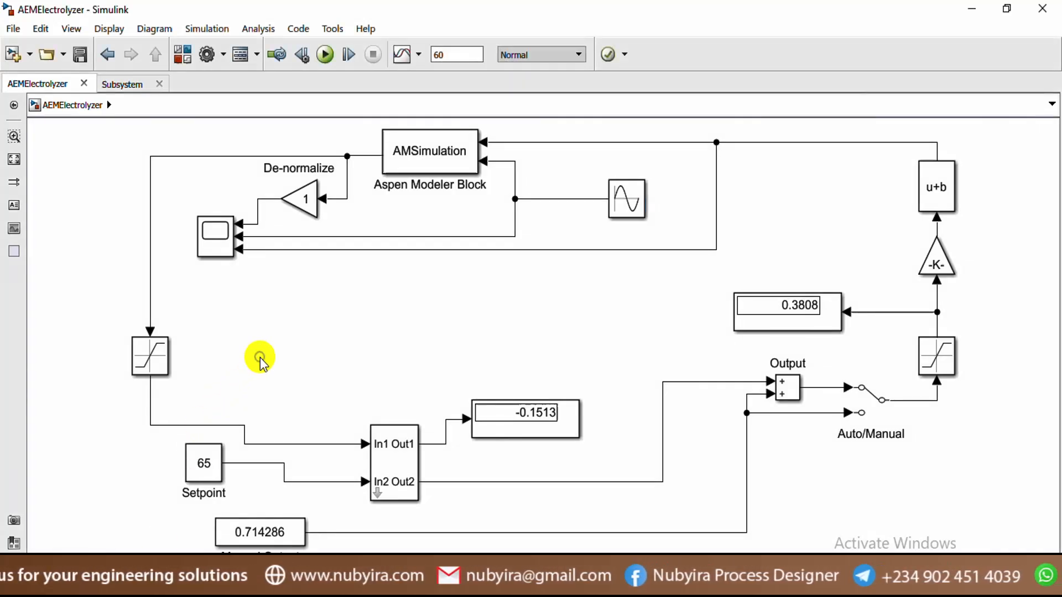
Open the Scope, autoscale its y-axes, and reposition the De-normalize legend and the window
click(212, 235)
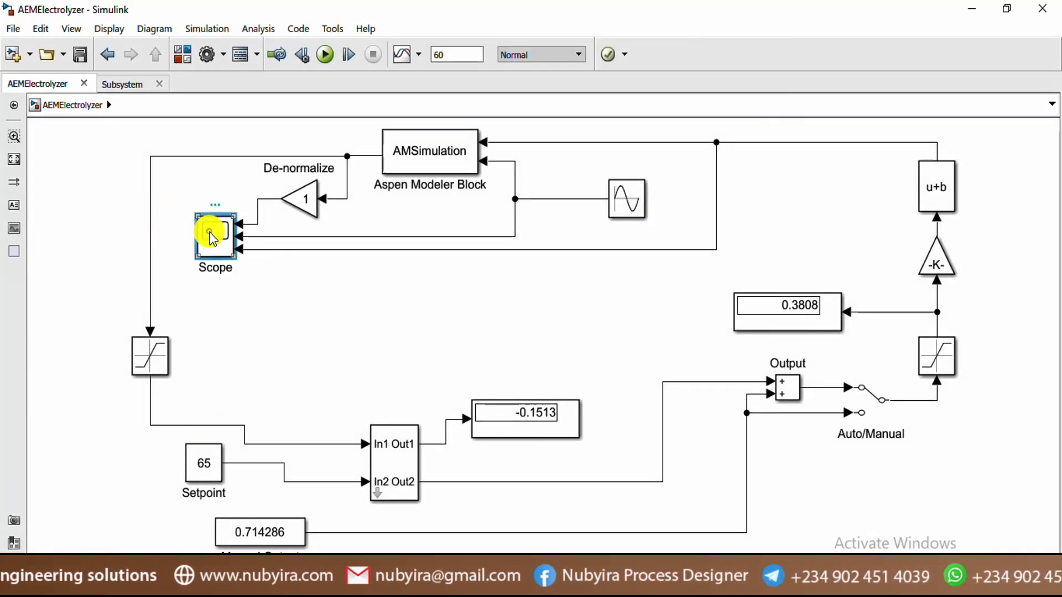
double_click(212, 235)
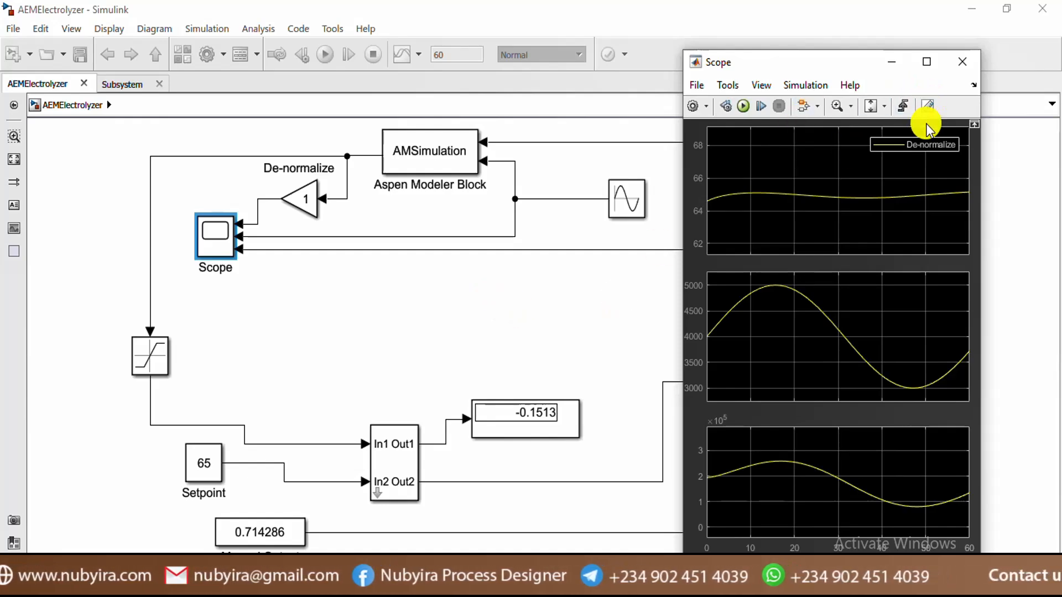
click(872, 106)
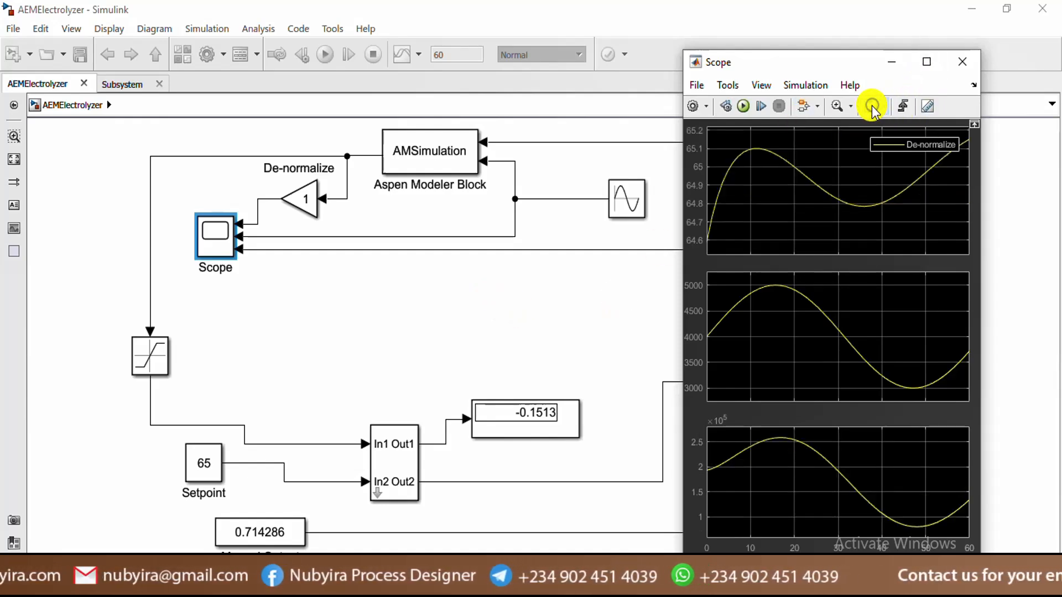
click(926, 61)
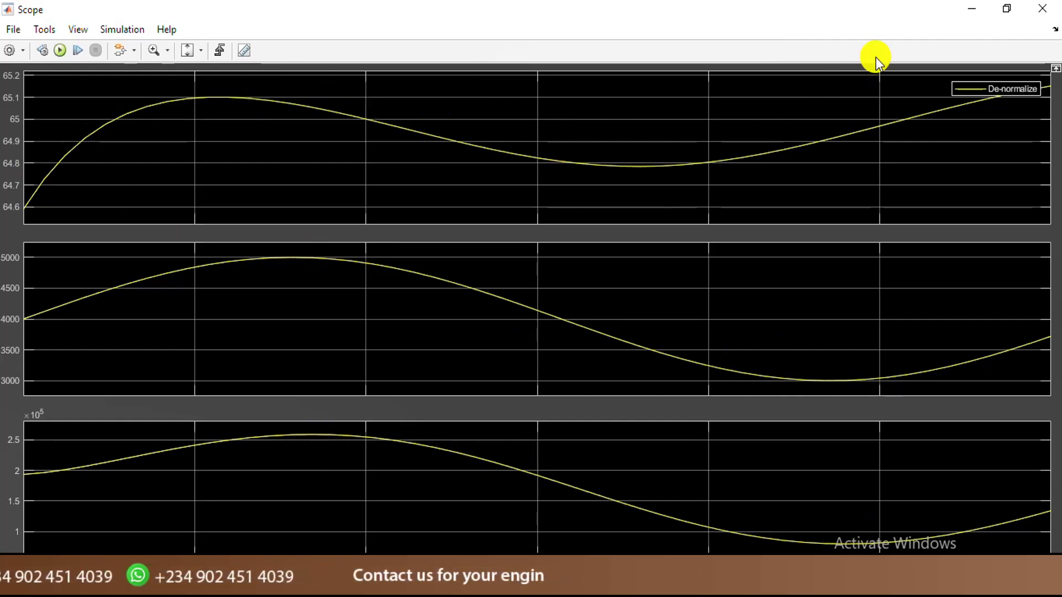
click(1005, 10)
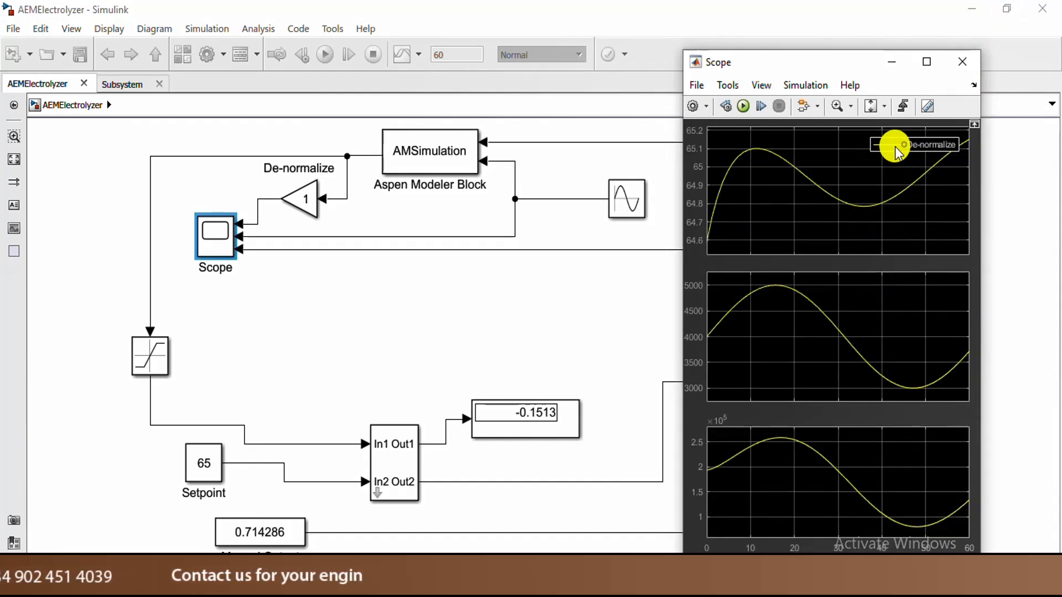
drag(891, 148, 859, 158)
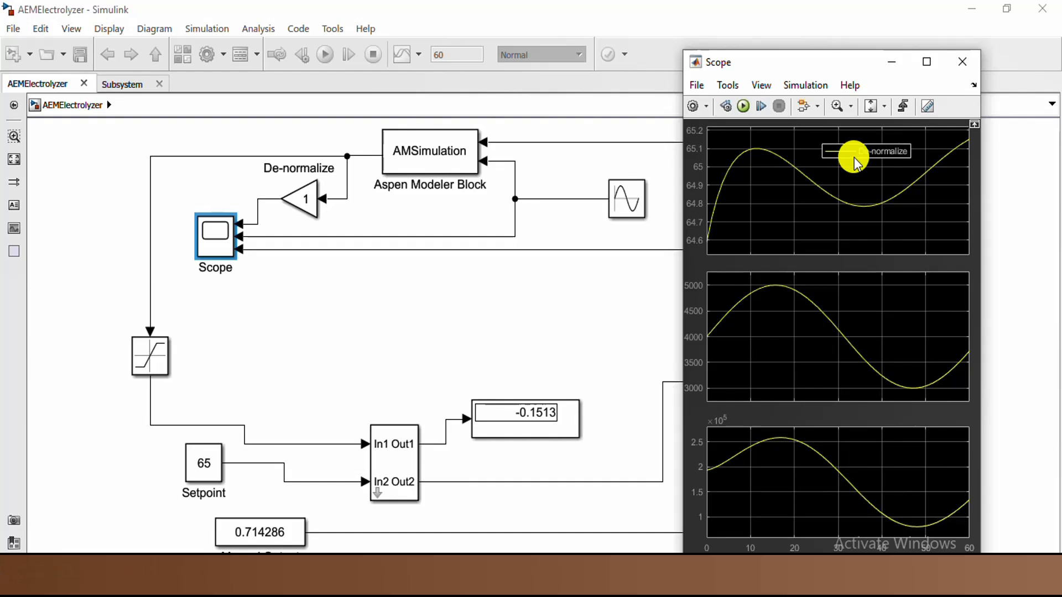
drag(839, 63, 895, 40)
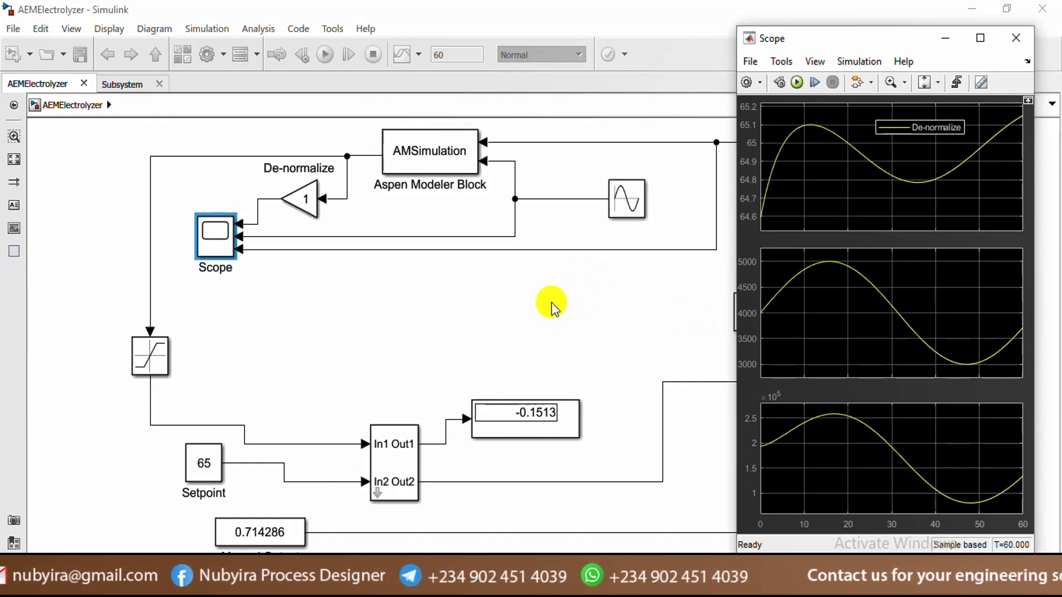
Open the controller Subsystem's mask parameters, showing Kp and Ti of 3.5
click(628, 210)
click(603, 231)
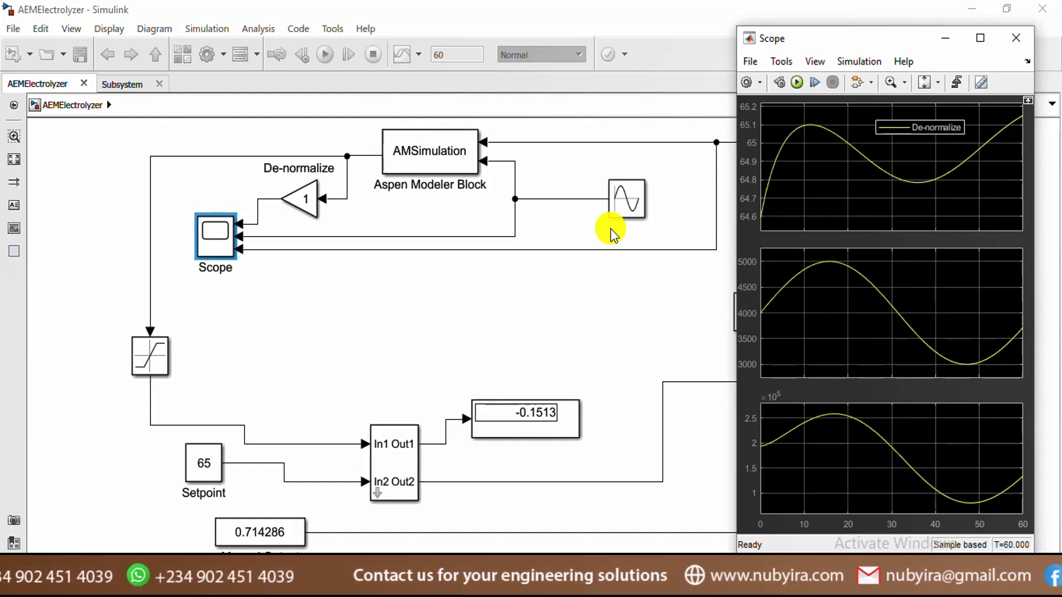
click(625, 198)
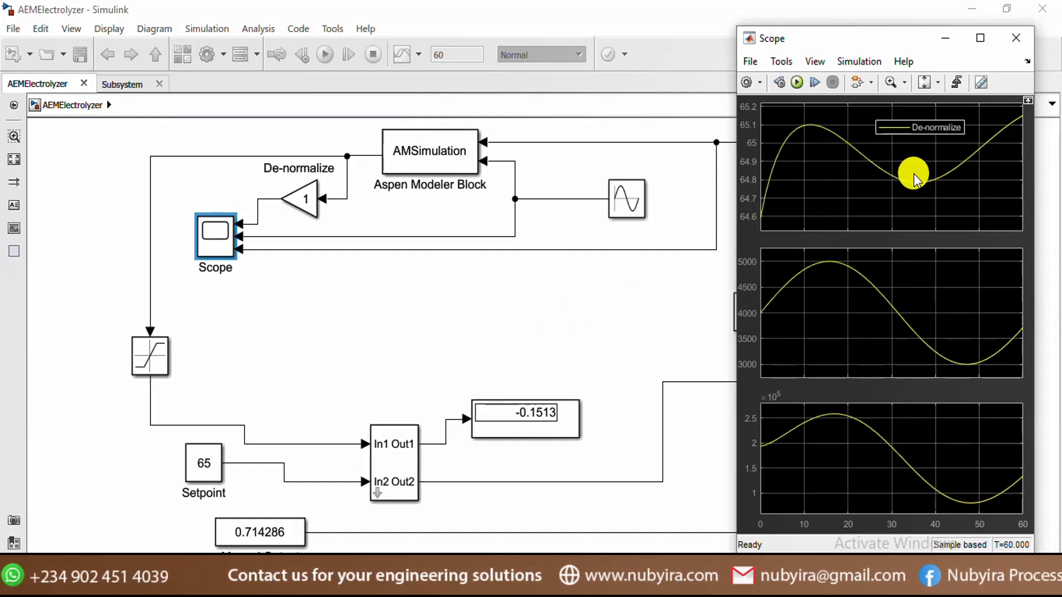
click(390, 472)
double_click(390, 471)
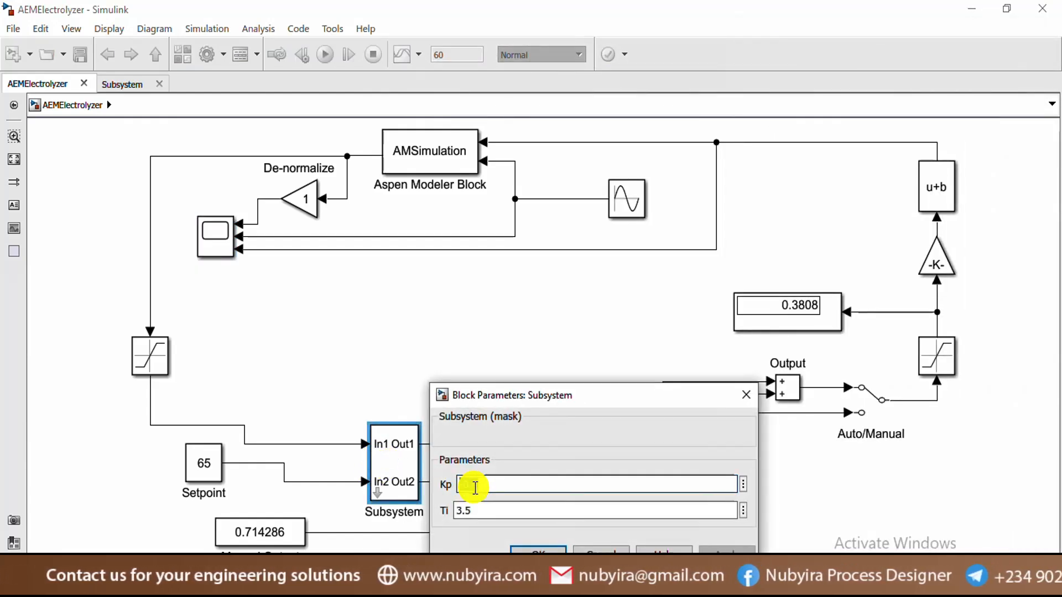
Close the subsystem parameters (Kp -0.4, Ti 3.5) and bring the AEMElectrolyzer.acmf flowsheet forward
drag(474, 487, 450, 490)
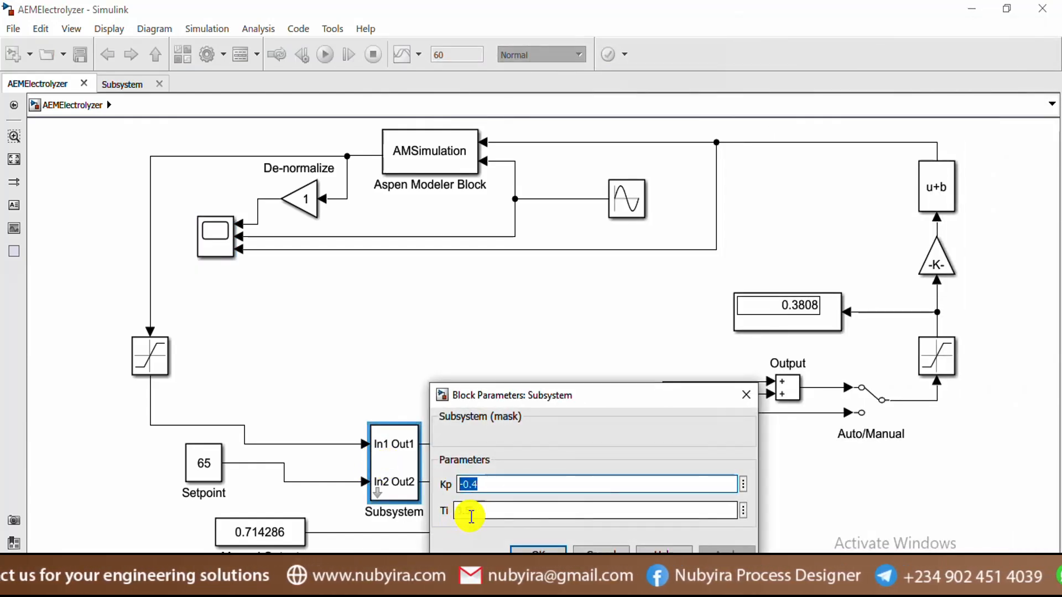
click(547, 550)
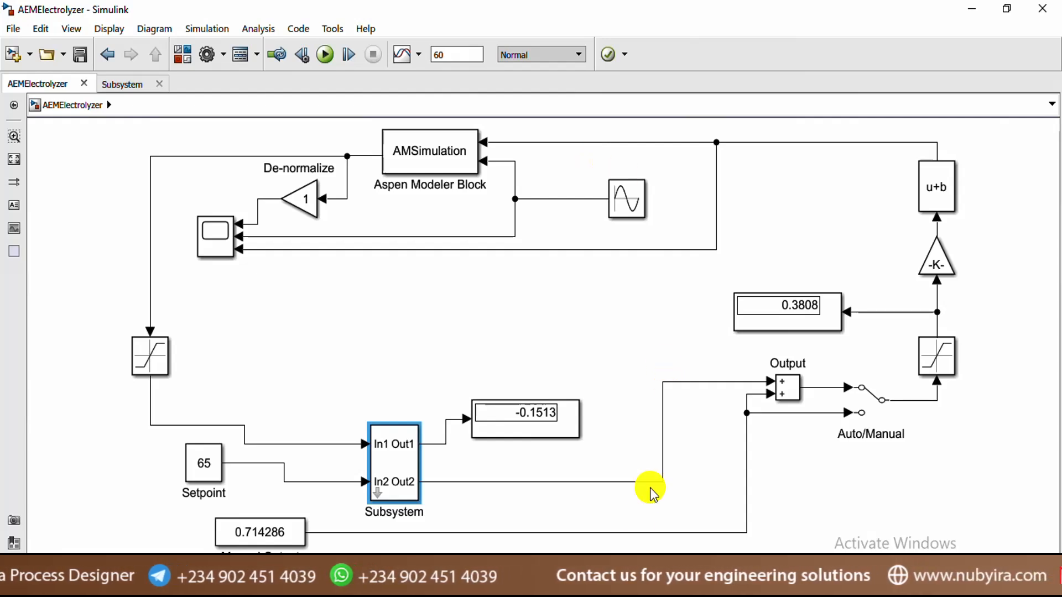
click(454, 586)
scroll(445, 279, up, 3)
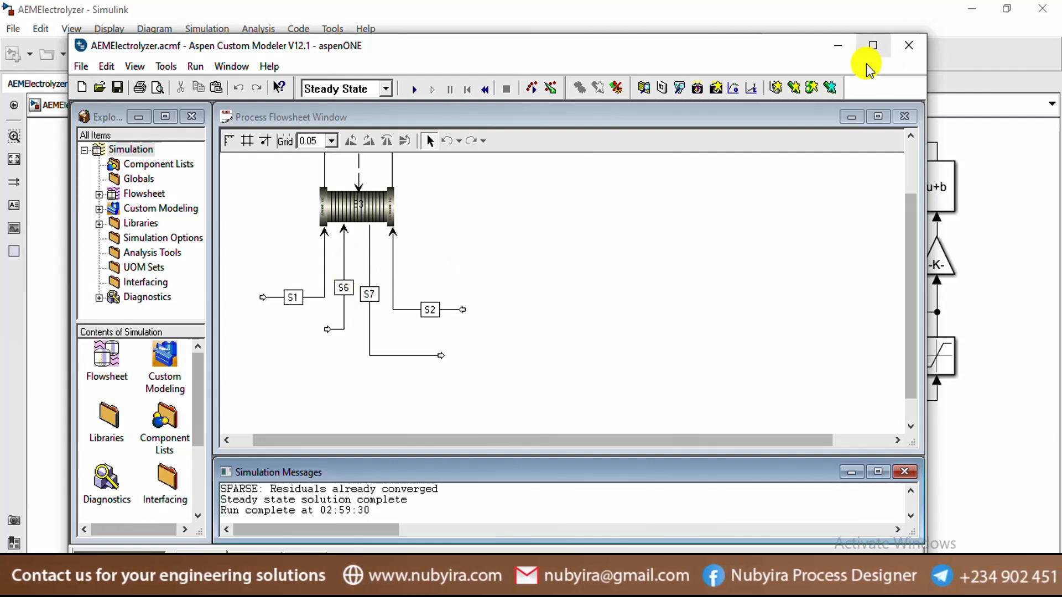
Switch from Aspen Custom Modeler back to the AEMElectrolyzerb Simulink diagram
click(969, 123)
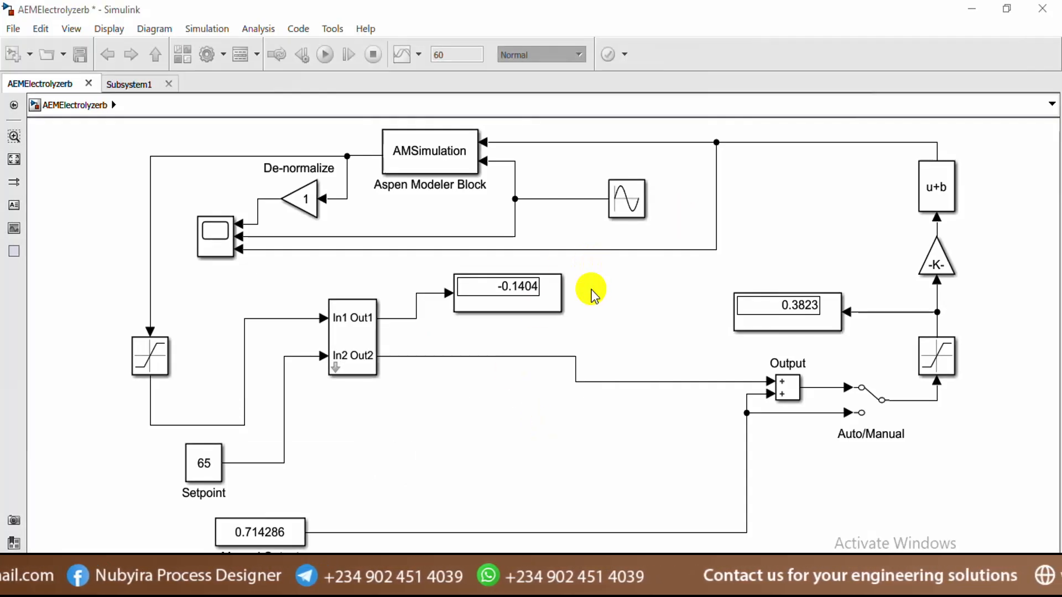
Check Subsystem1's Kp -0.4, Ti 3.5 and Ts 1.5, then view the Scope plots
click(347, 330)
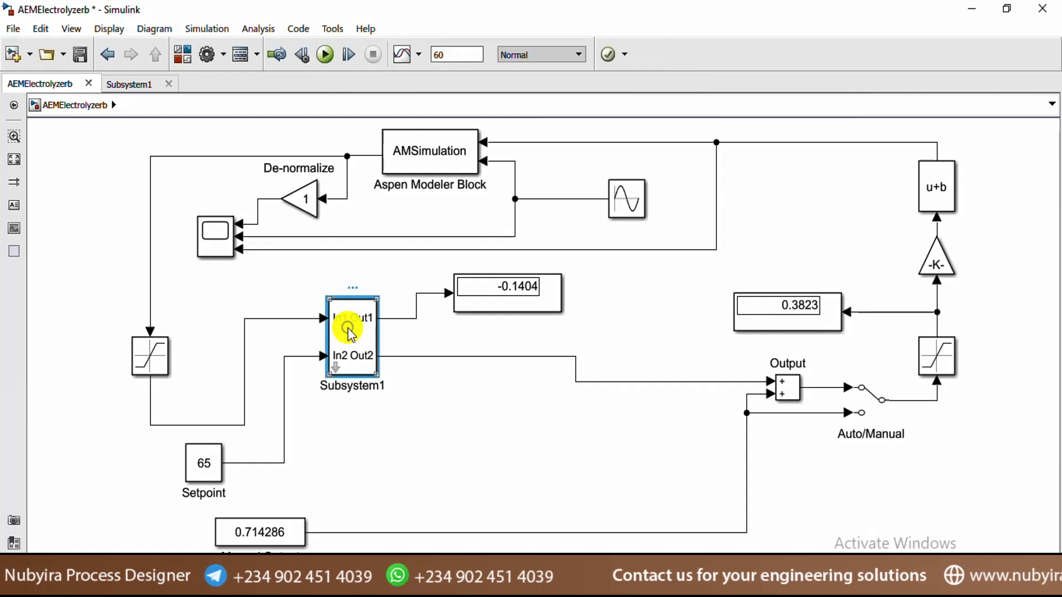
double_click(347, 330)
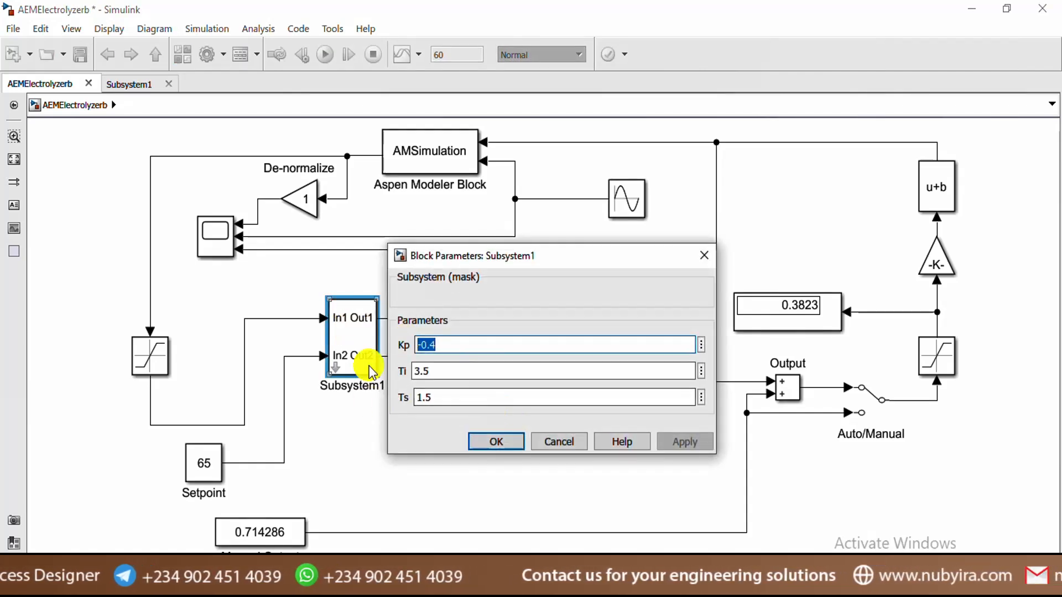
click(516, 440)
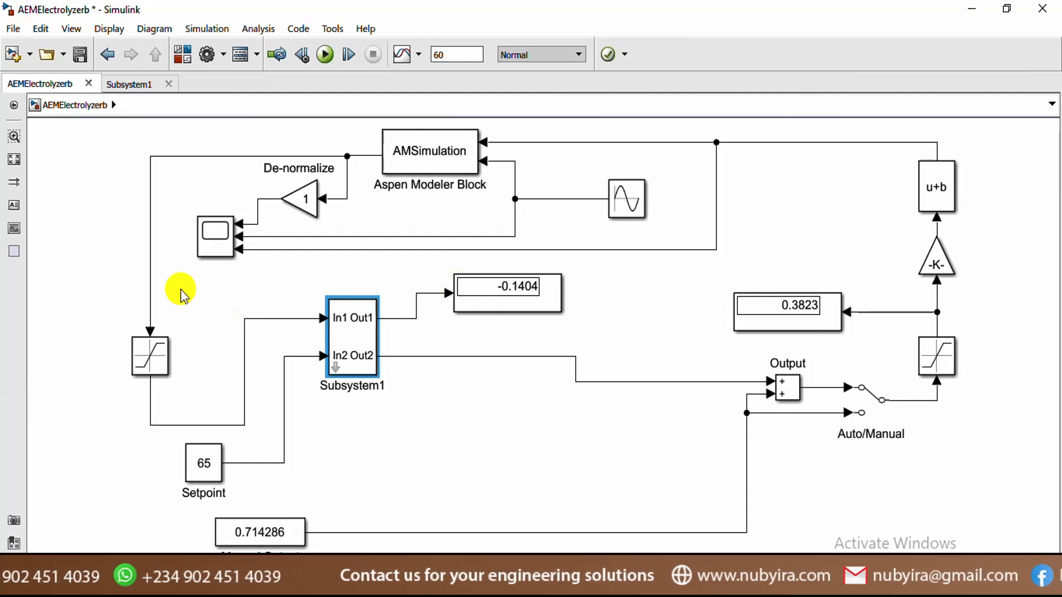
double_click(215, 239)
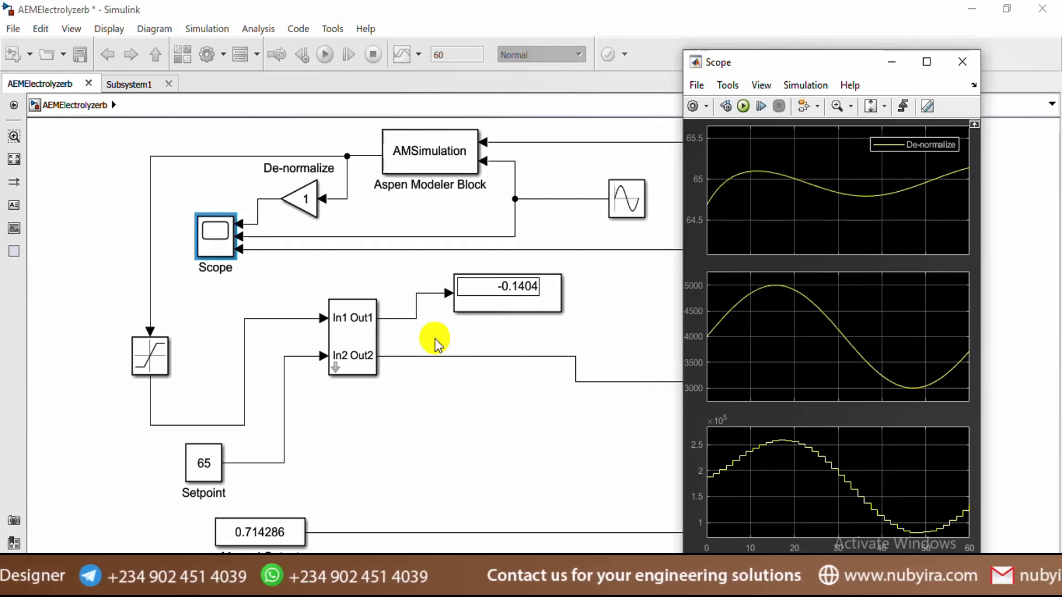
Set Subsystem1's Ts to 1, keeping Kp -0.4 and Ti 3.5, and apply it
click(359, 358)
double_click(359, 359)
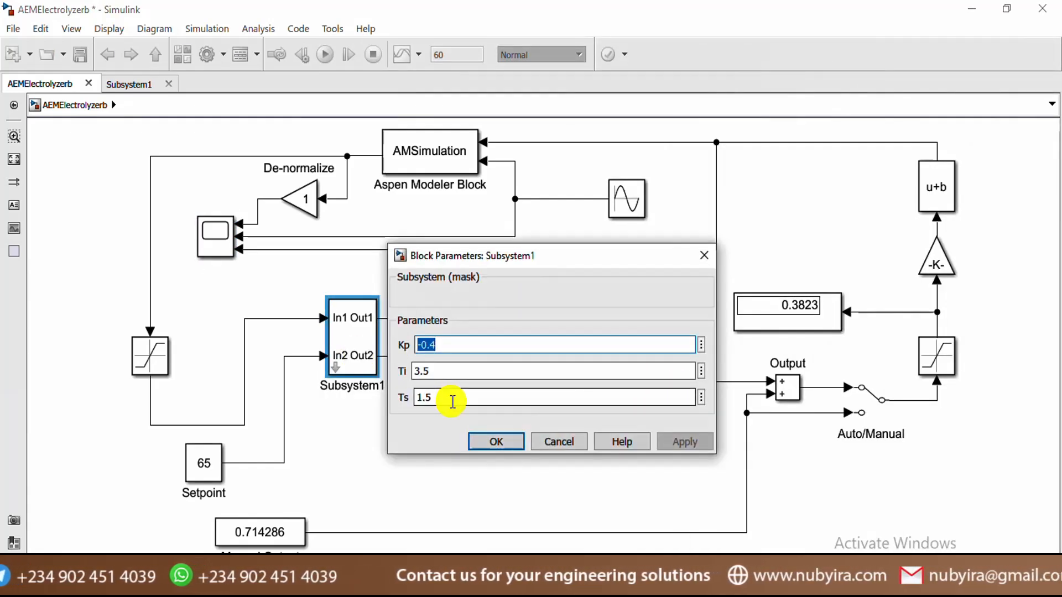
text(1)
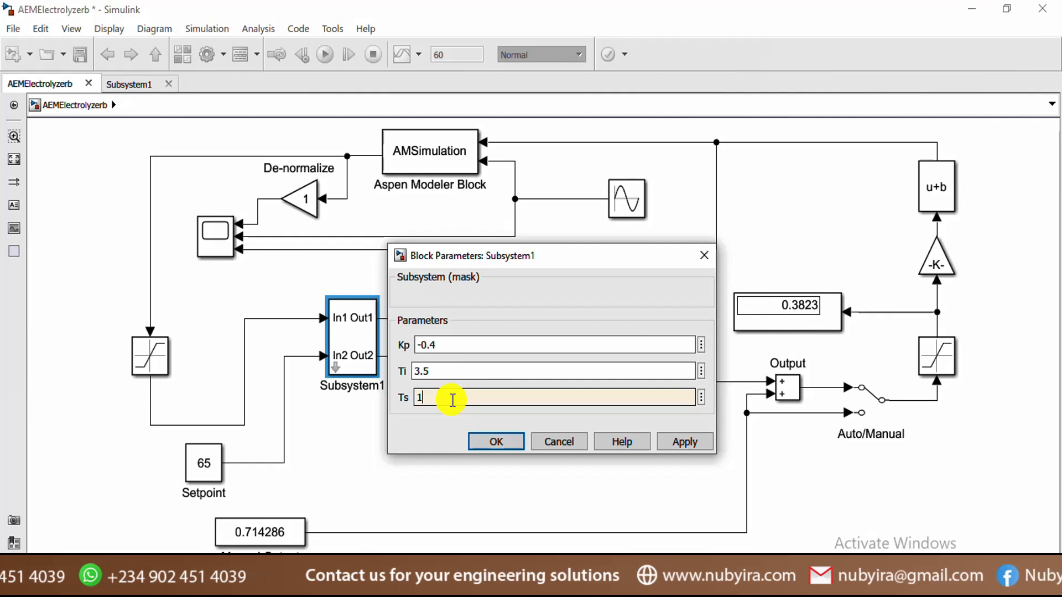
click(695, 448)
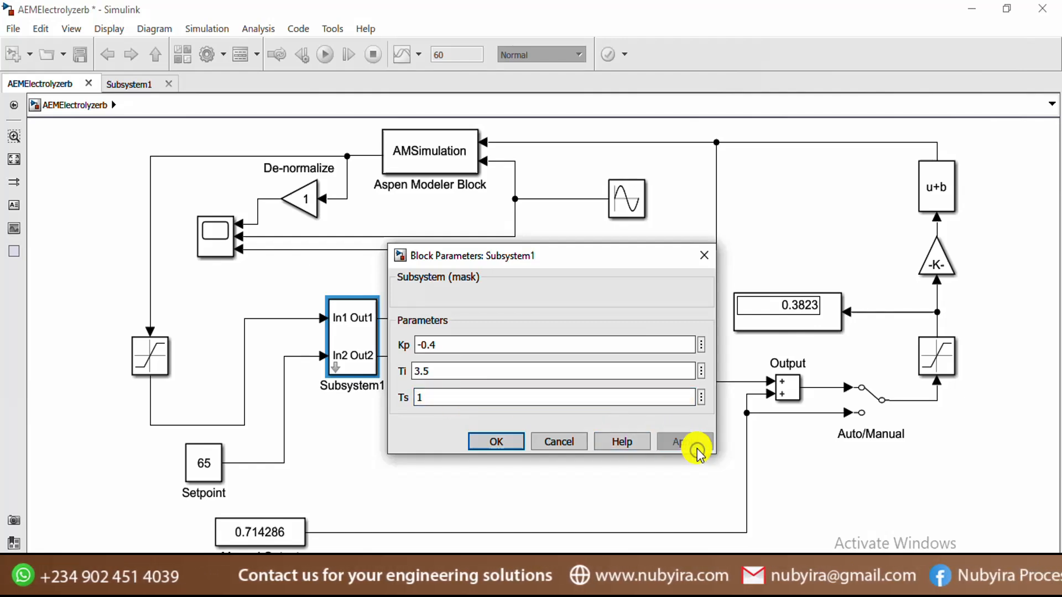
click(503, 445)
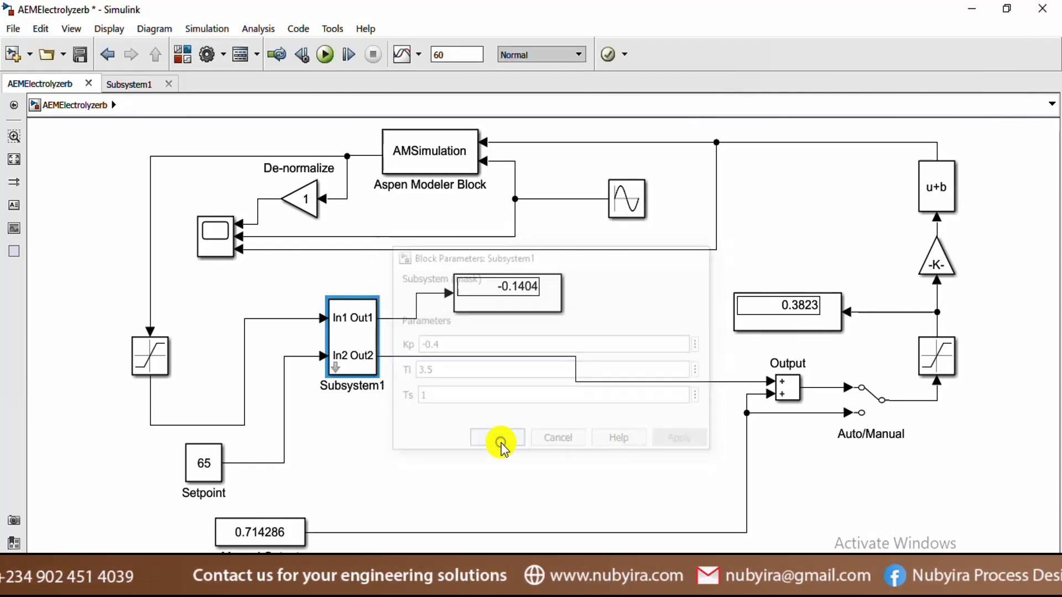
click(198, 33)
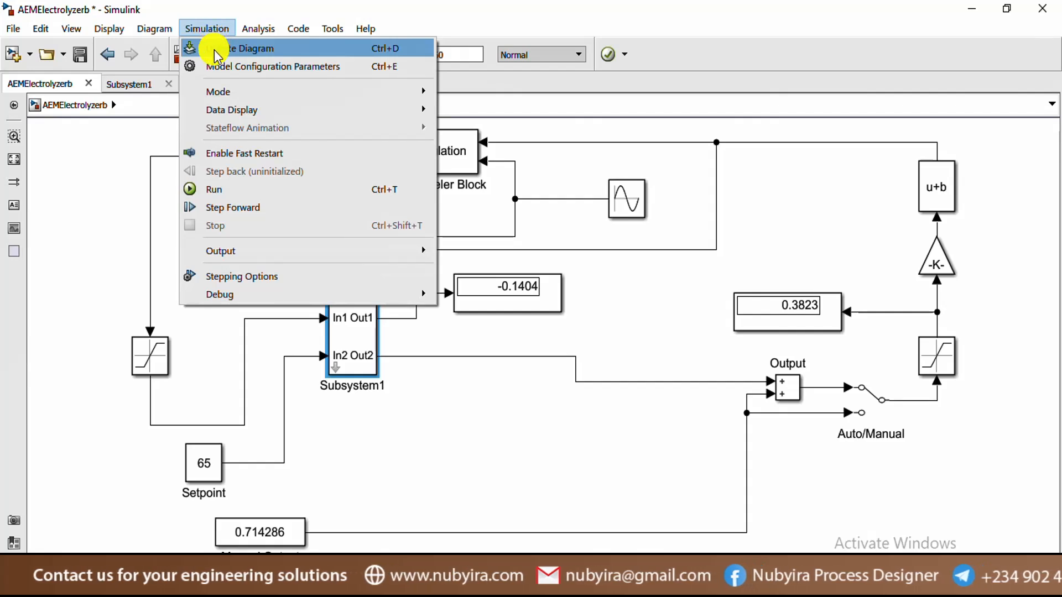
Rerun the 60 s simulation with Ts 1, updating the displays to -0.0981 and 0.3187
click(677, 173)
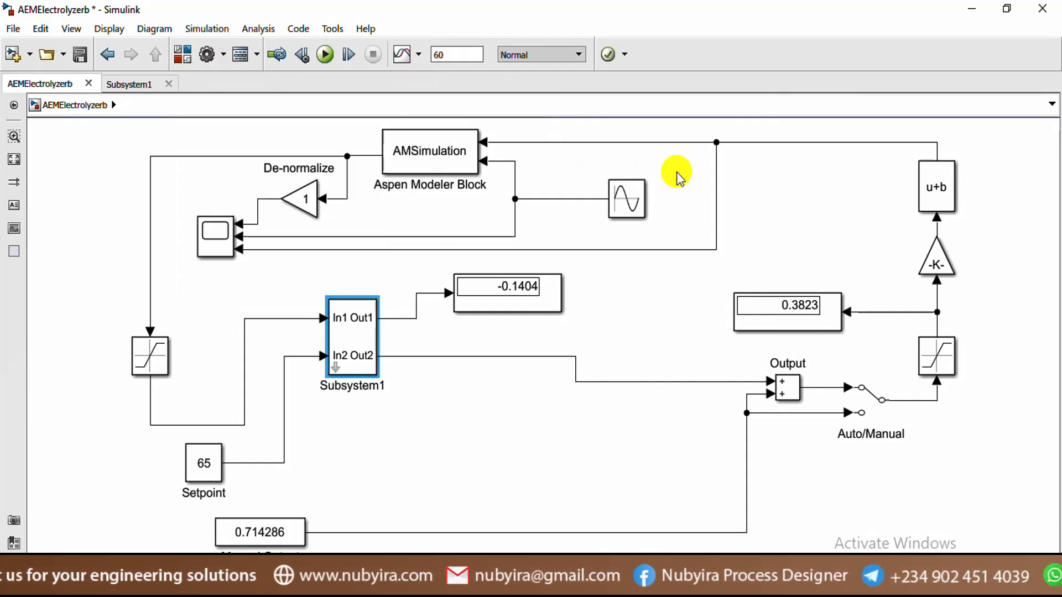
click(677, 174)
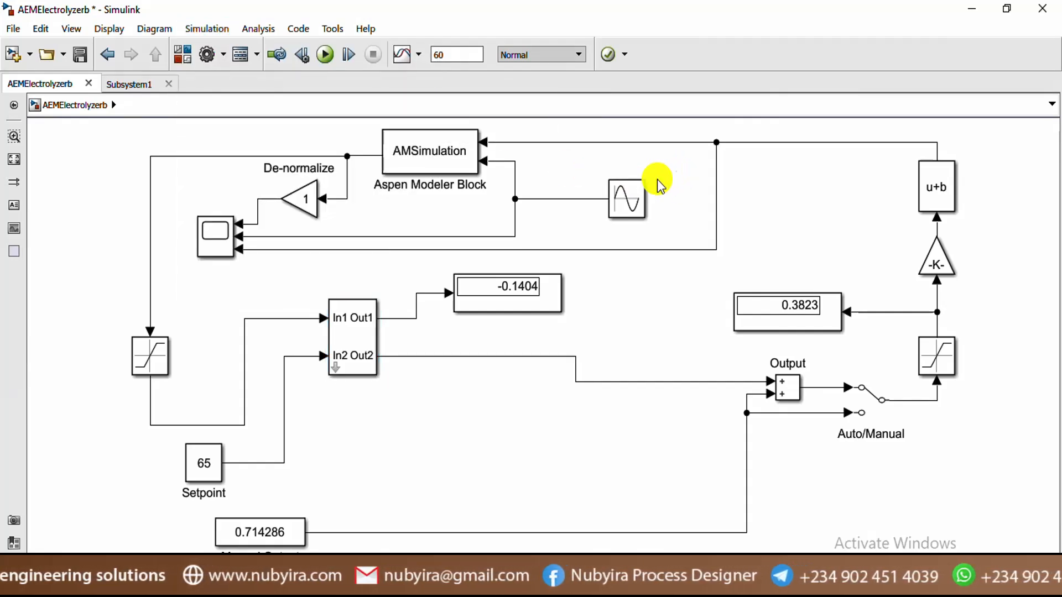
click(322, 55)
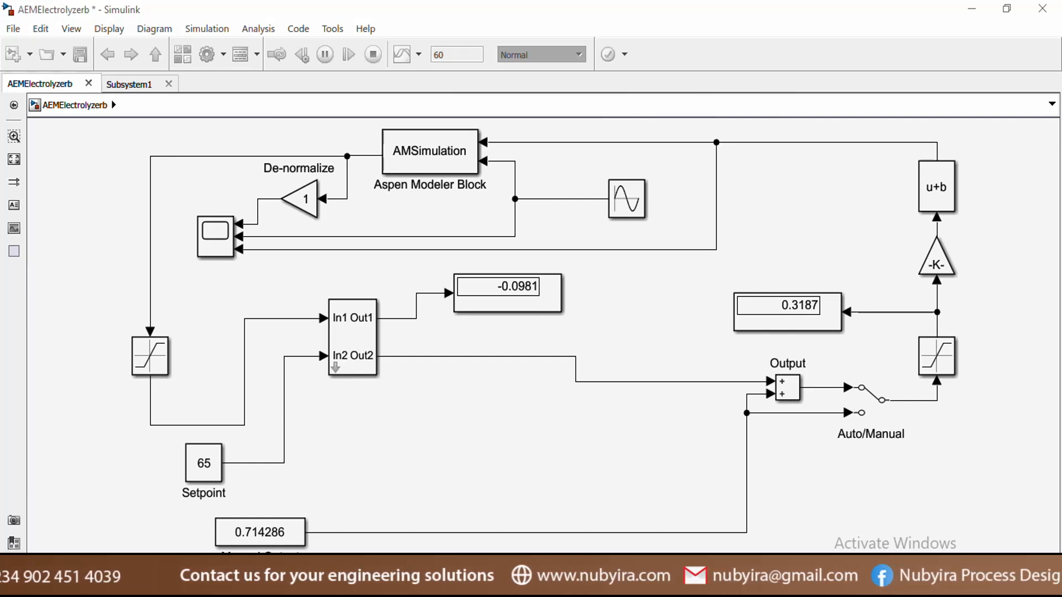
Review the Scope's three sine-driven responses, then move it aside to reveal the diagram
double_click(213, 241)
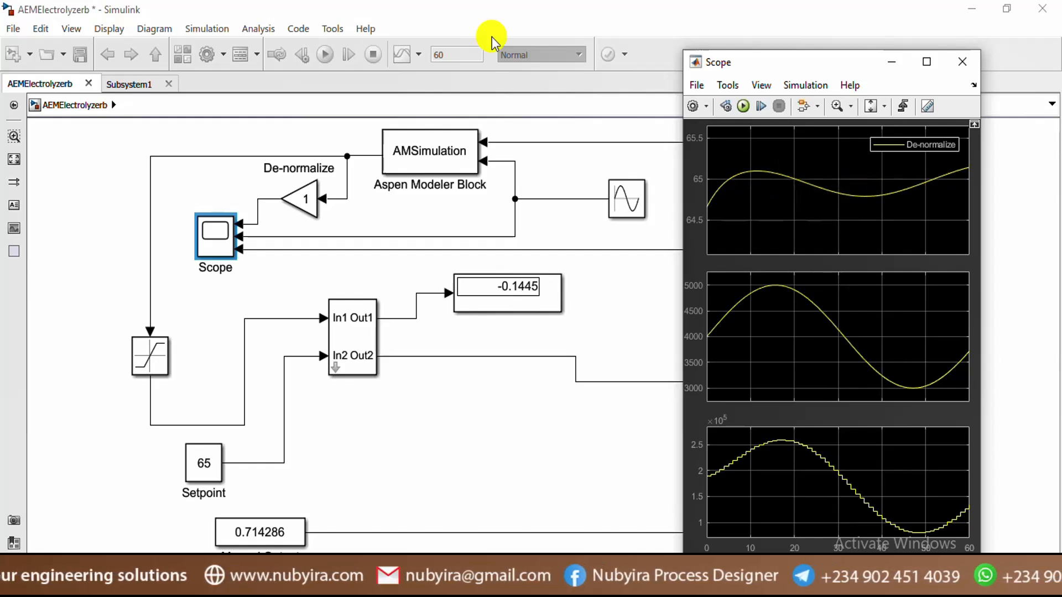
click(640, 209)
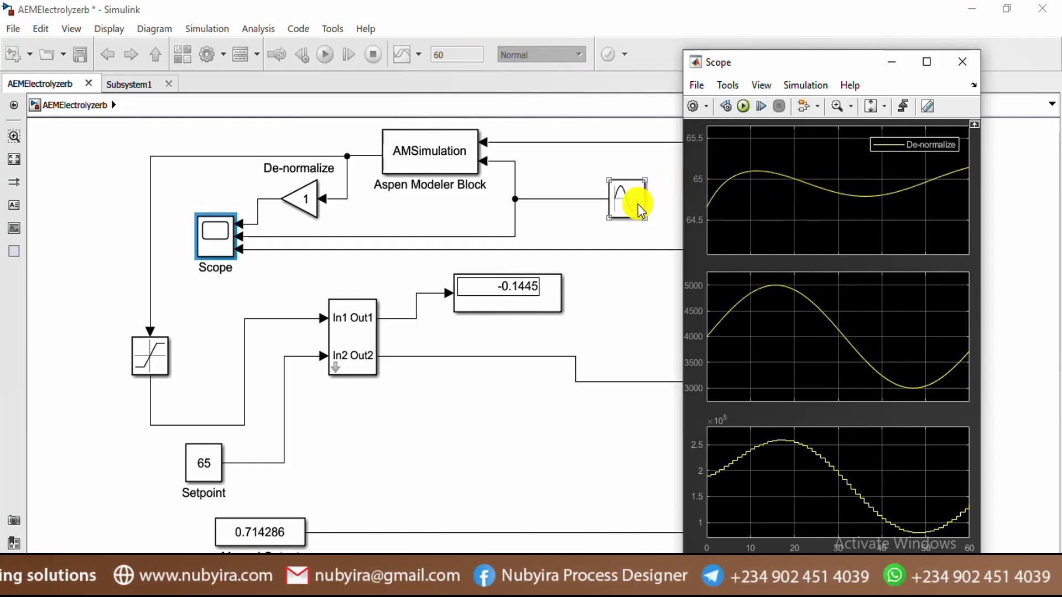
click(671, 199)
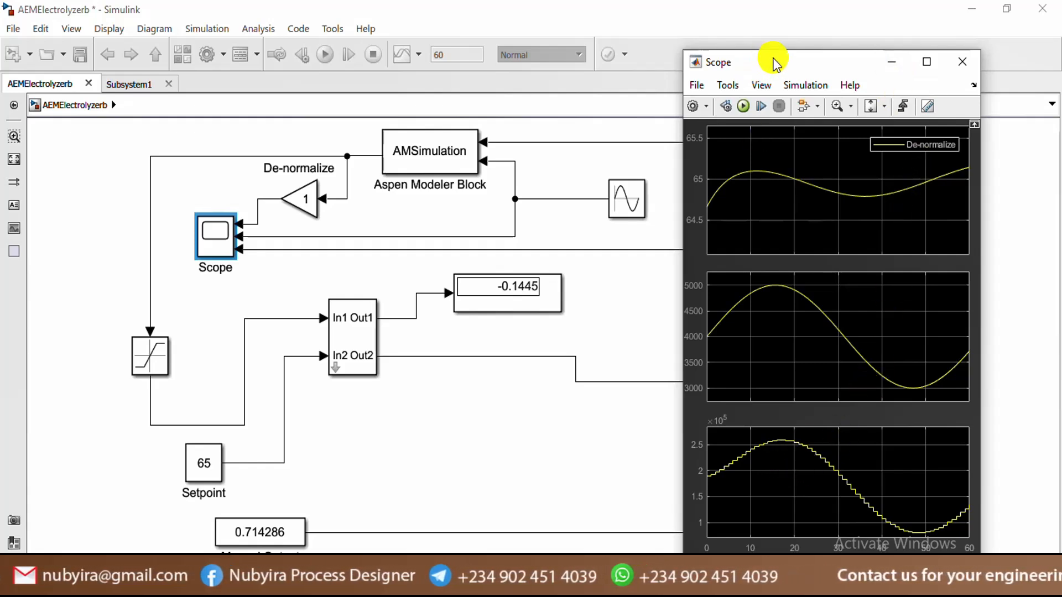
drag(783, 59, 875, 56)
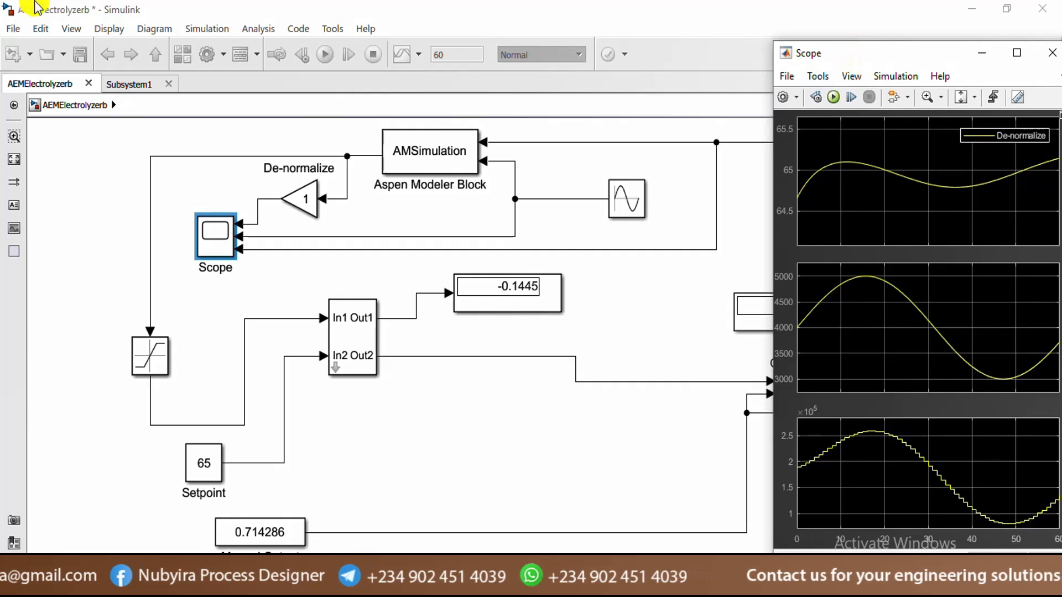
click(166, 135)
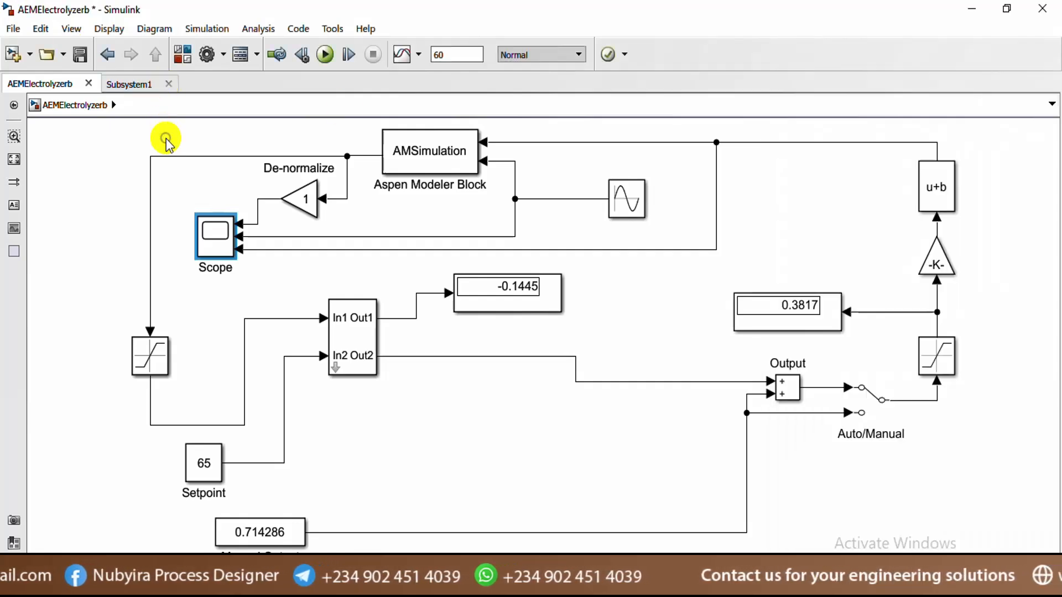
Save the AEMElectrolyzerb model and inspect the -0.1445 display block
click(80, 54)
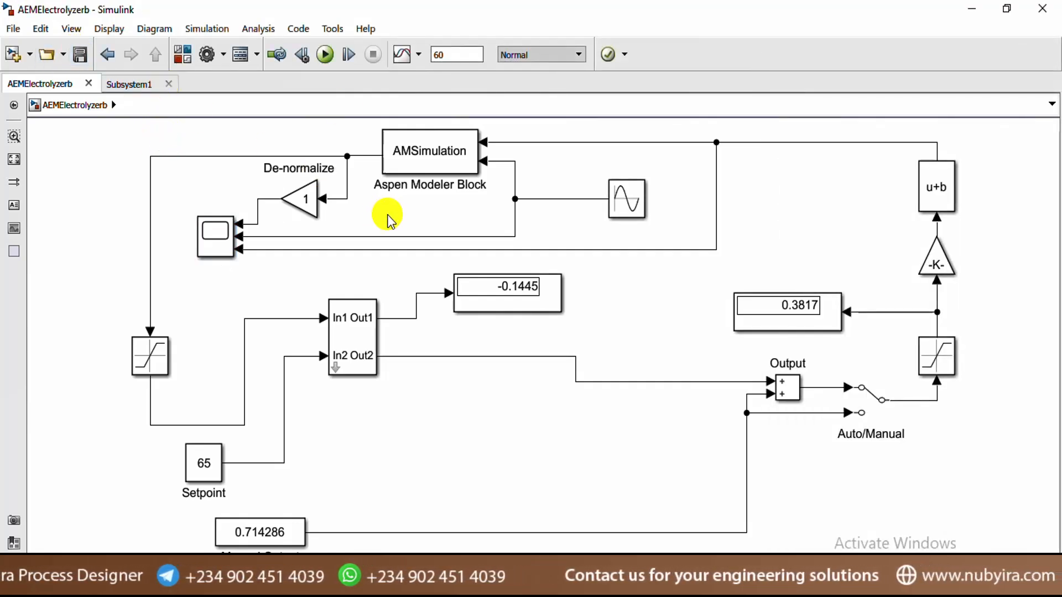
click(556, 281)
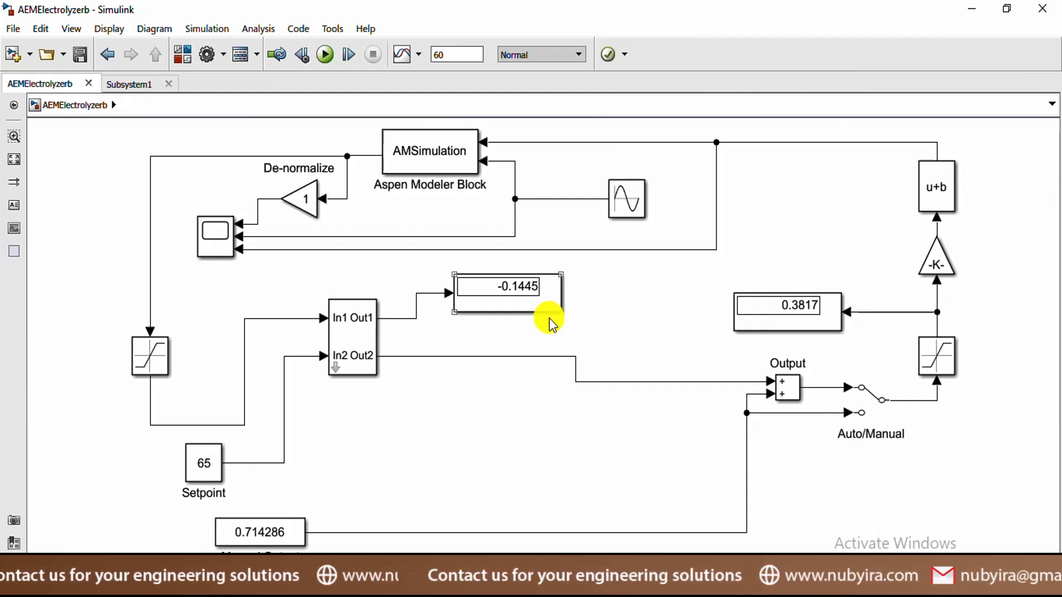
click(547, 327)
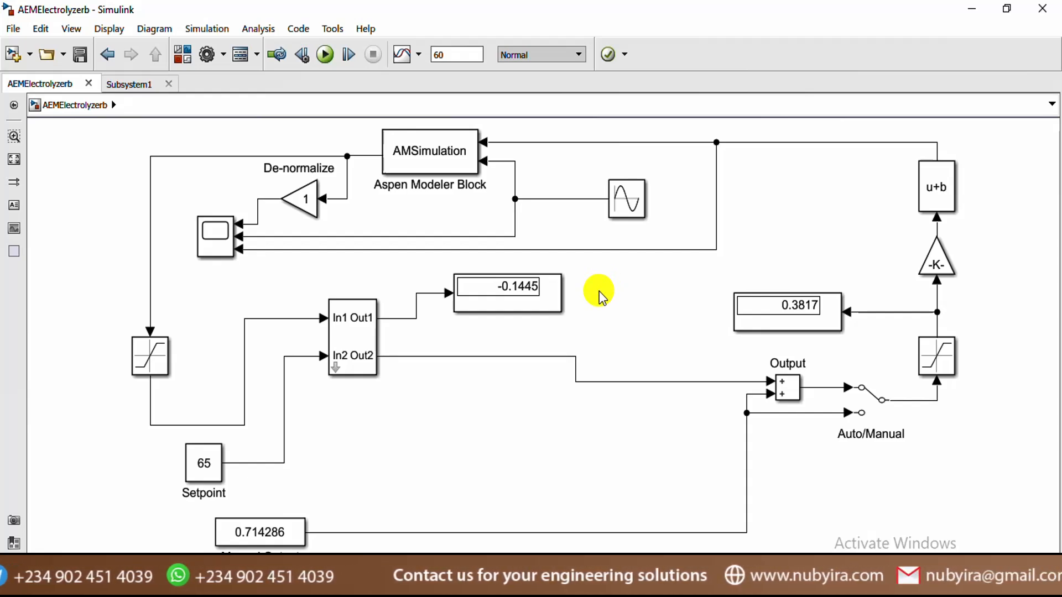
click(371, 344)
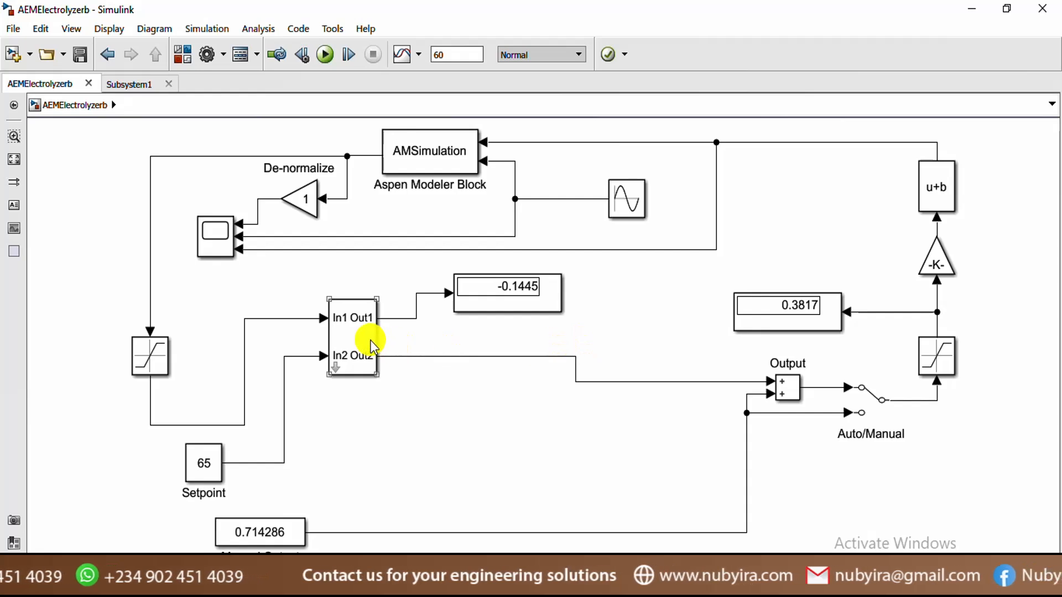
double_click(371, 343)
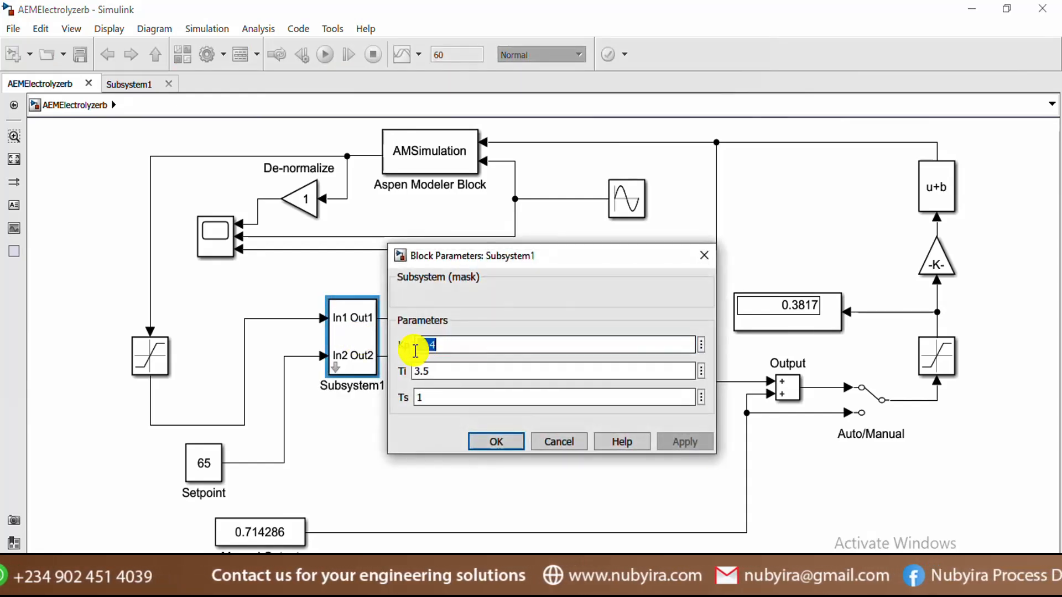
key(BackSpace)
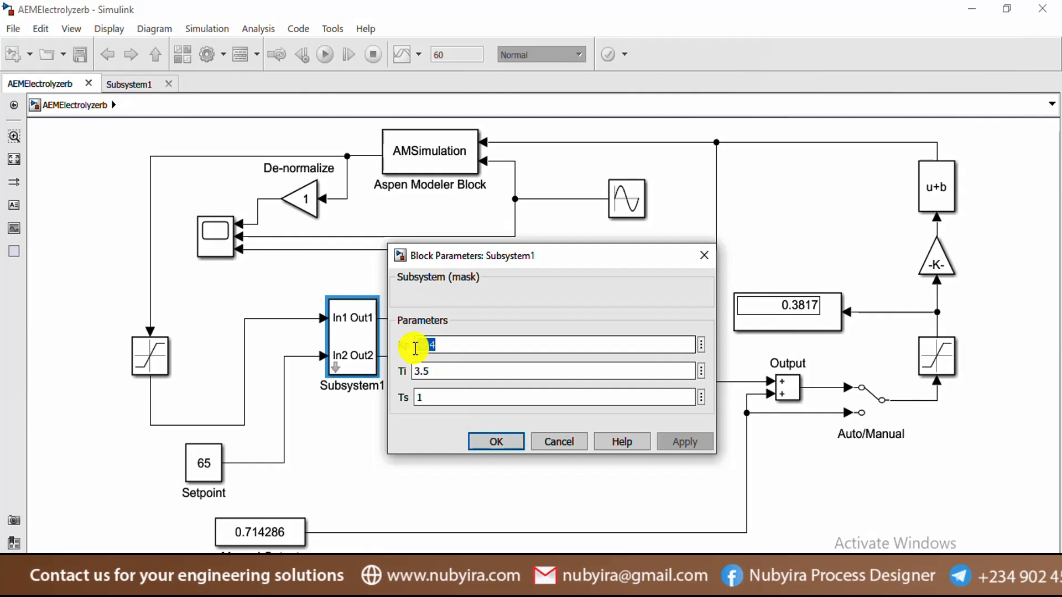
click(555, 445)
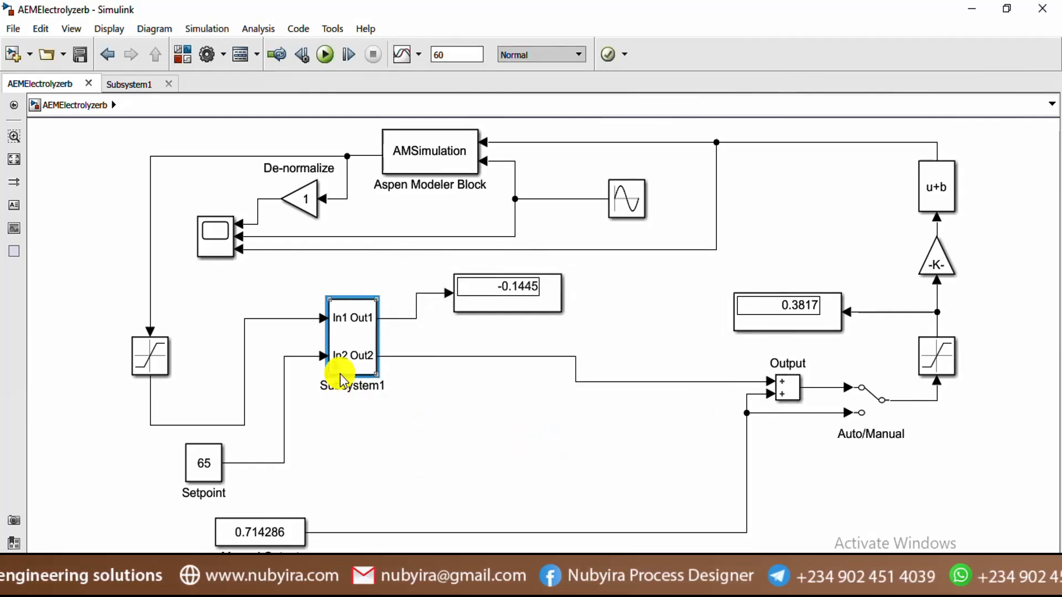
double_click(344, 360)
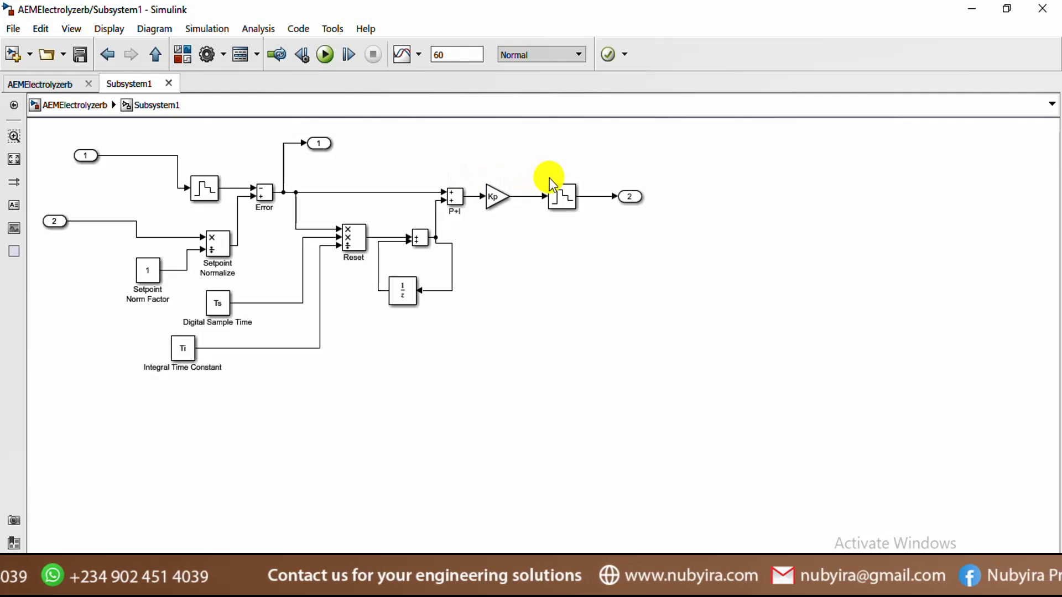
click(345, 236)
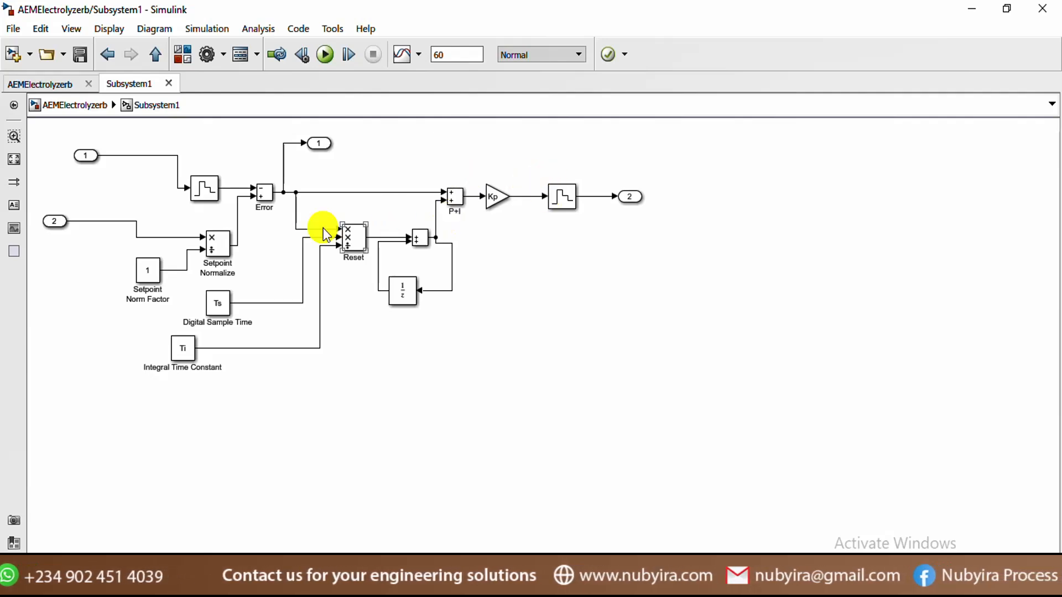
click(57, 84)
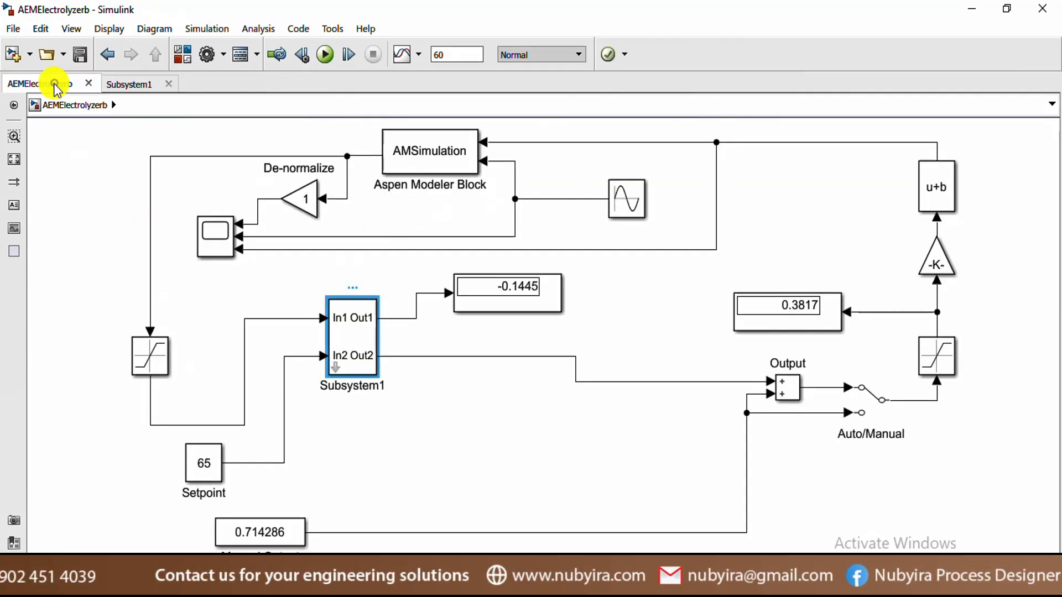
double_click(362, 331)
double_click(457, 354)
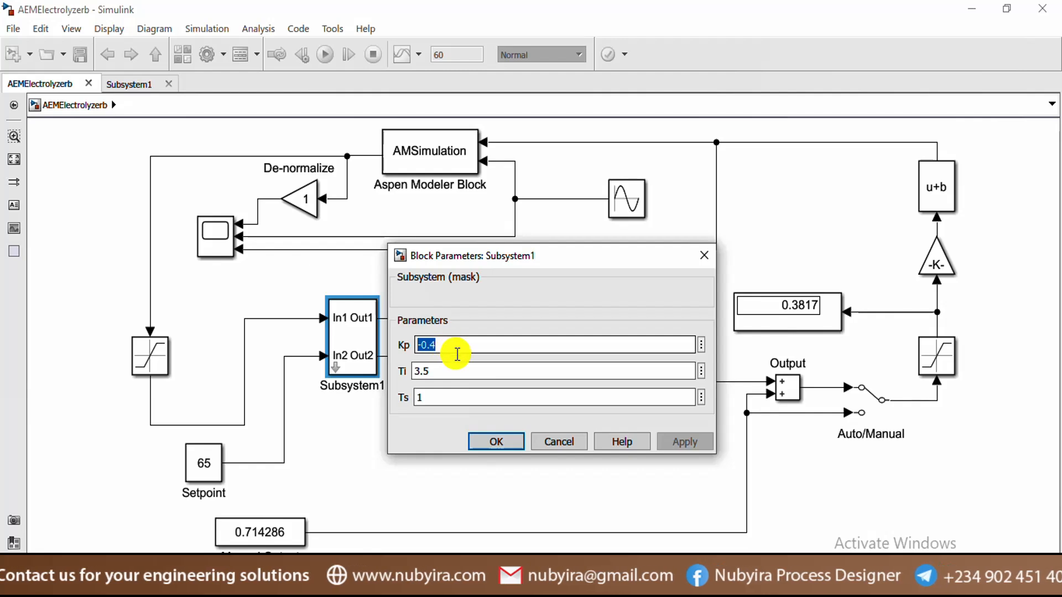
click(499, 444)
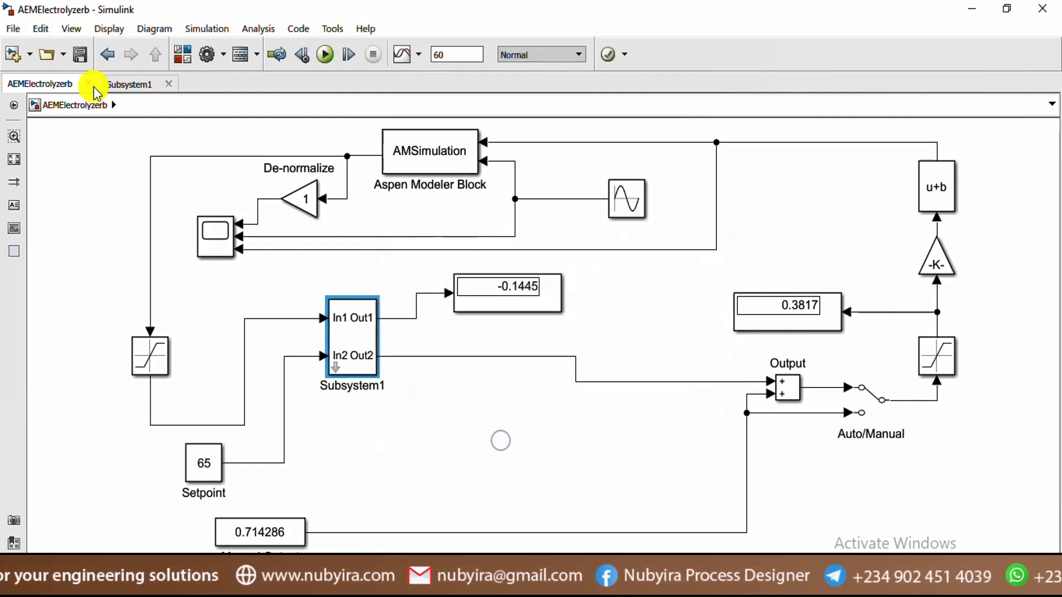
click(116, 84)
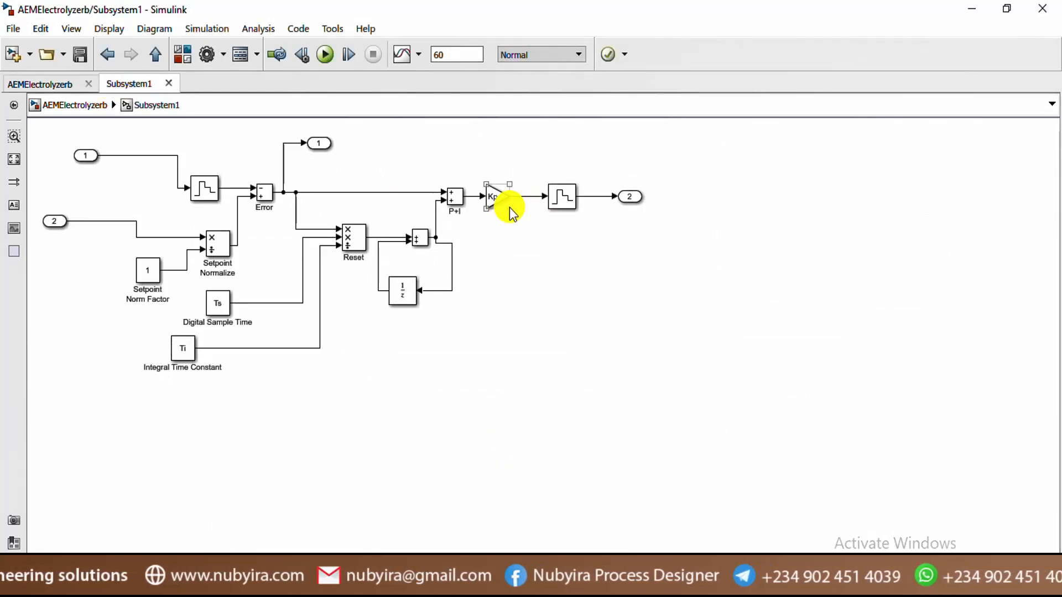
click(37, 84)
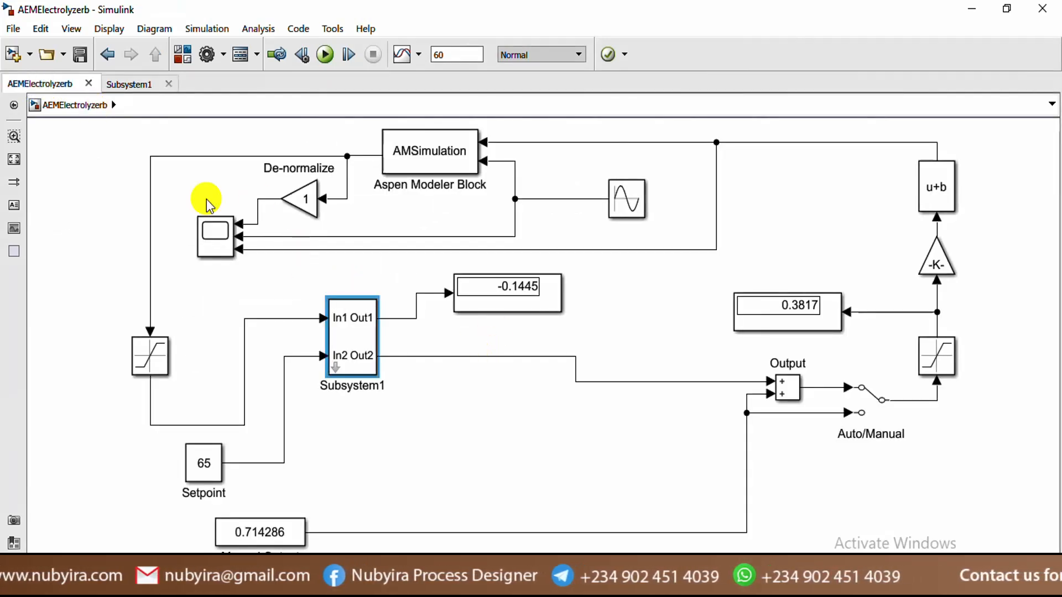
click(211, 237)
click(208, 232)
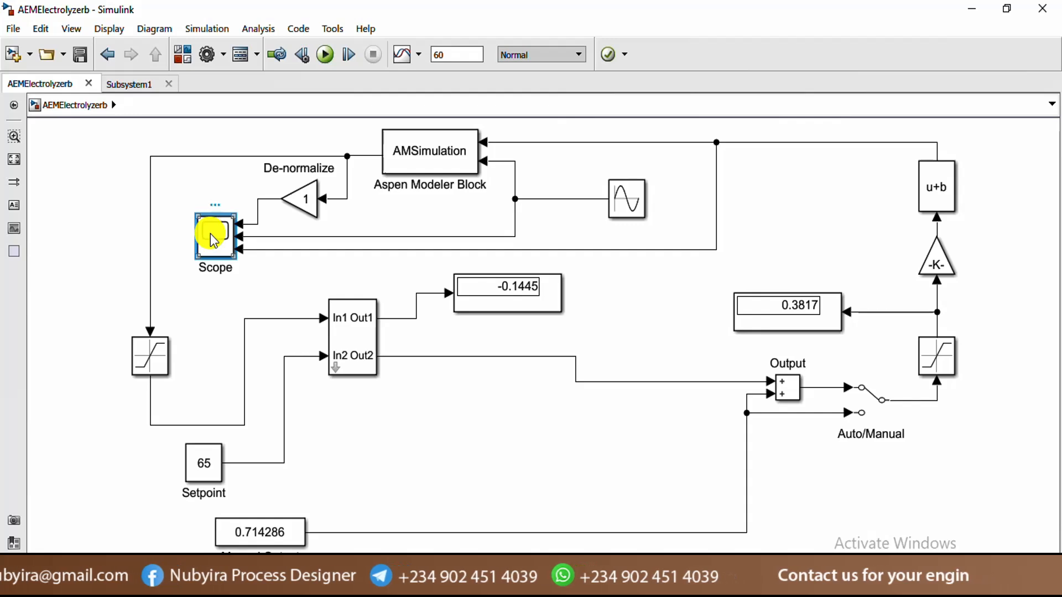
click(533, 301)
click(528, 470)
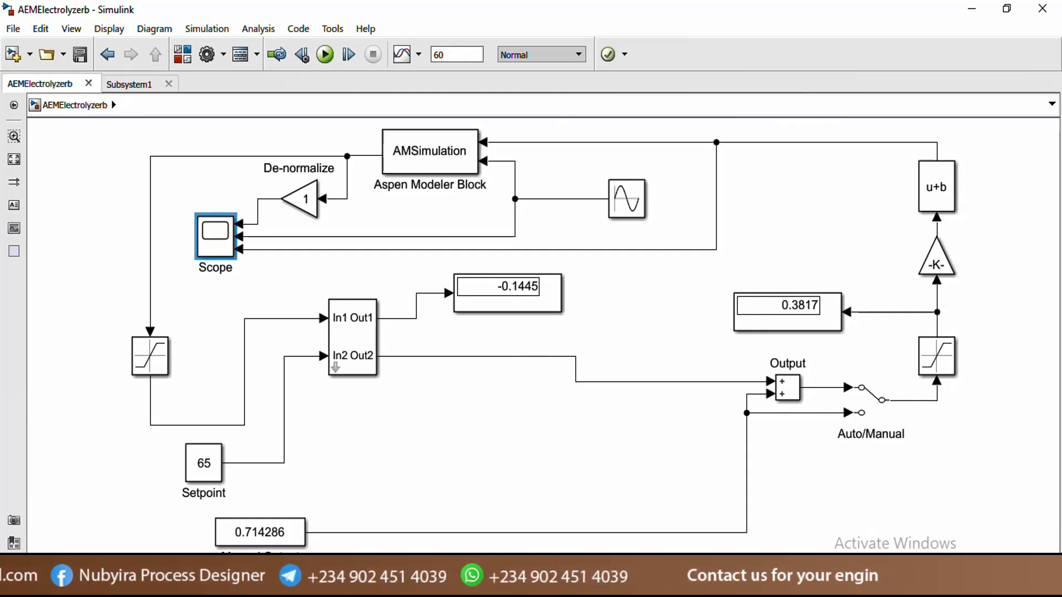
mouse_move(545, 586)
click(708, 506)
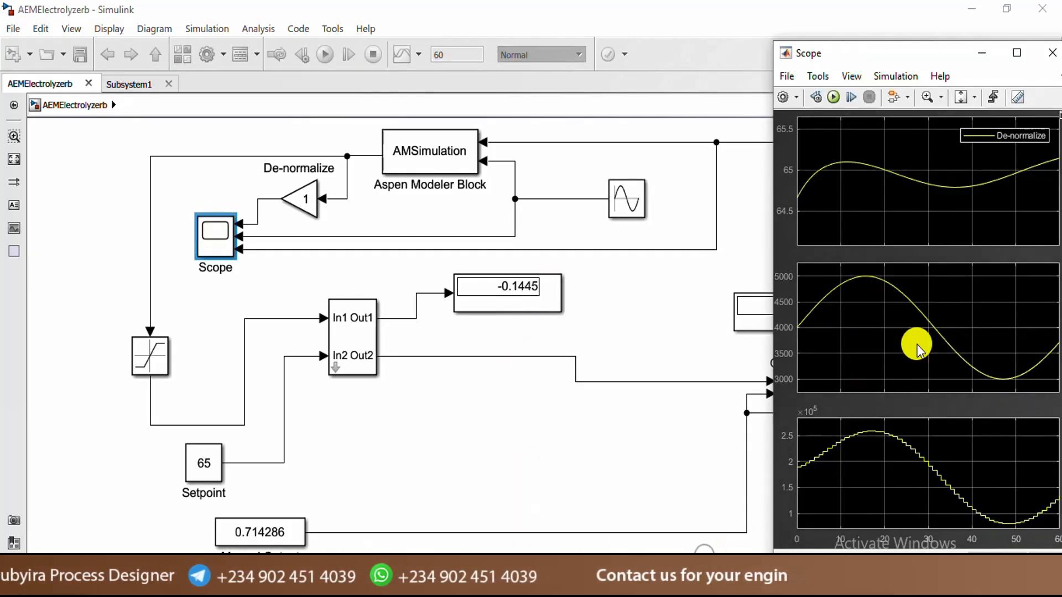
drag(948, 52, 784, 43)
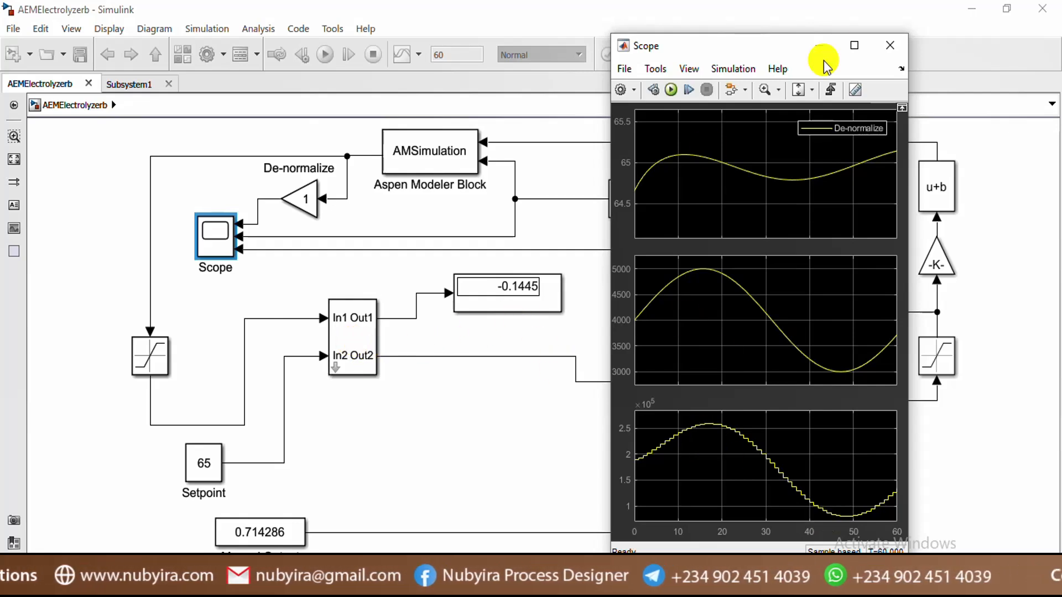
click(887, 46)
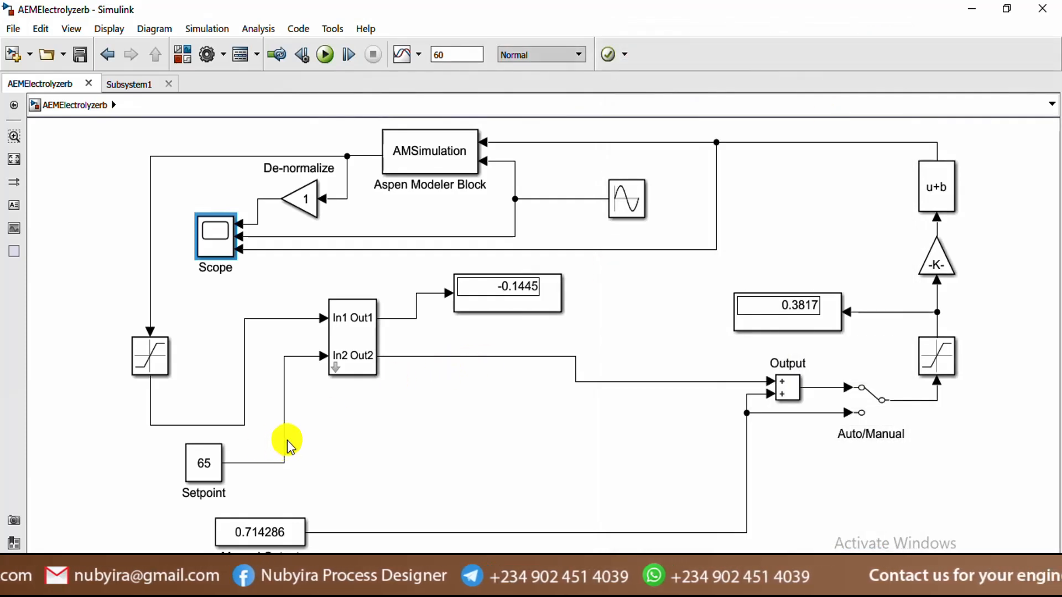
double_click(356, 346)
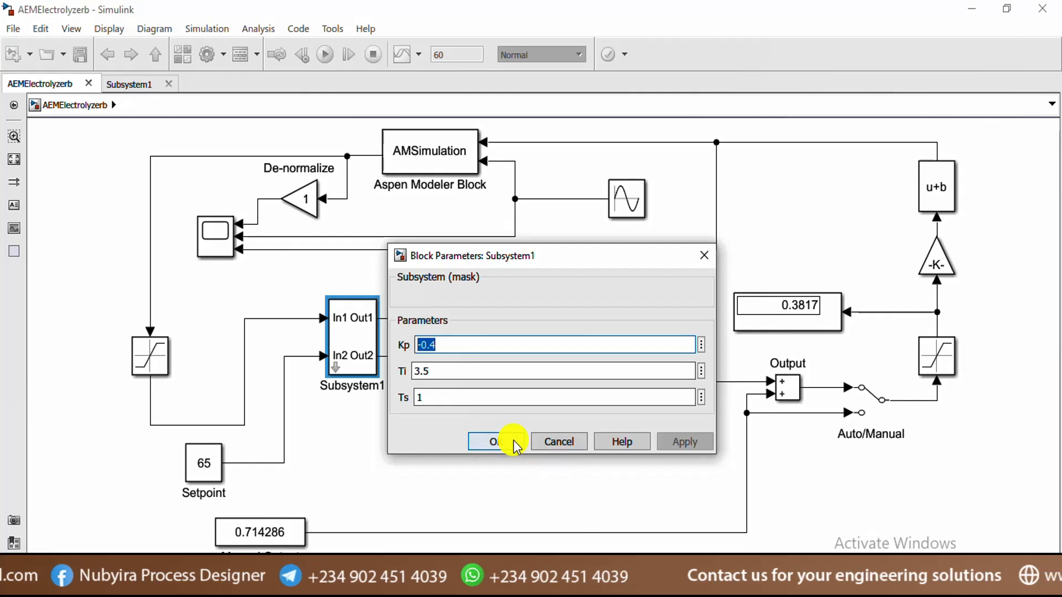
click(513, 440)
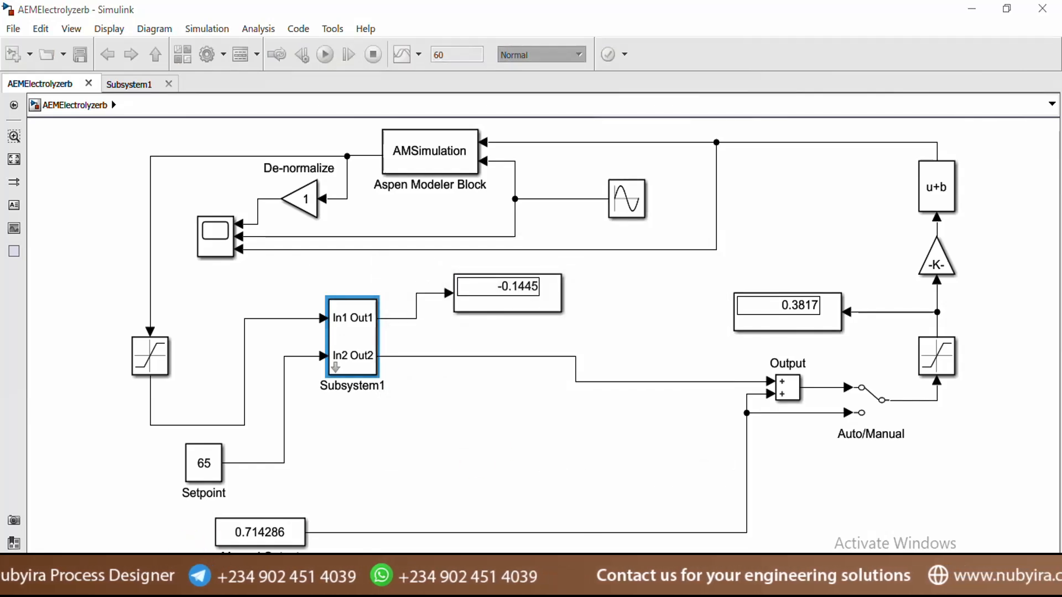